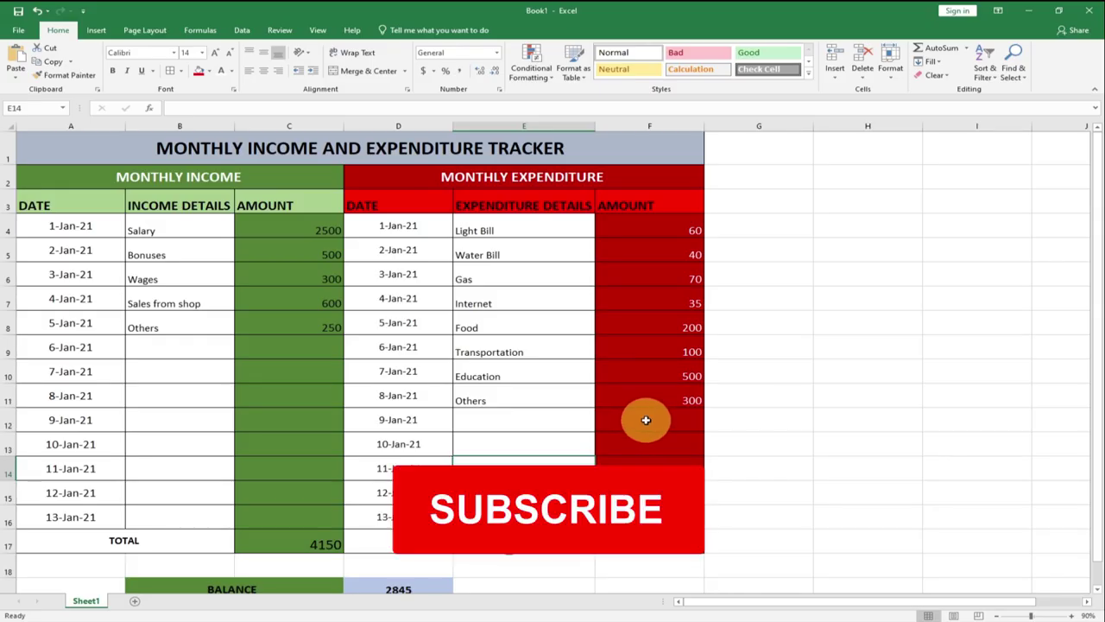
# Add a Gym expense of 150 for 9-Jan-21 in the monthly expenditure table
pyautogui.scroll(-1, 641, 420)
pyautogui.scroll(1, 618, 406)
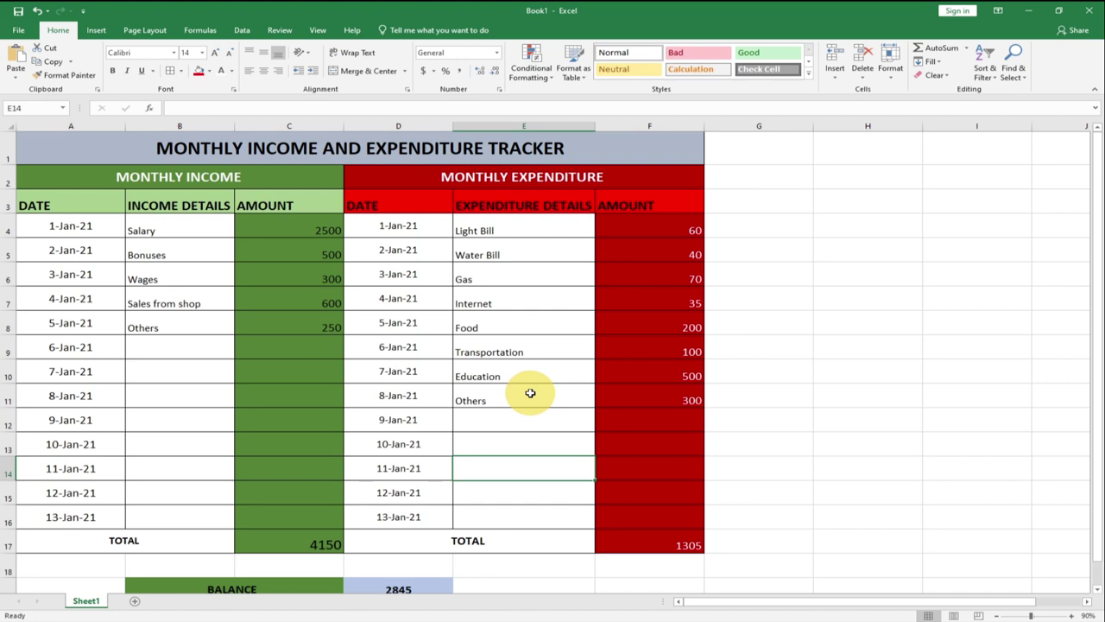
pyautogui.scroll(-1, 528, 390)
pyautogui.click(492, 342)
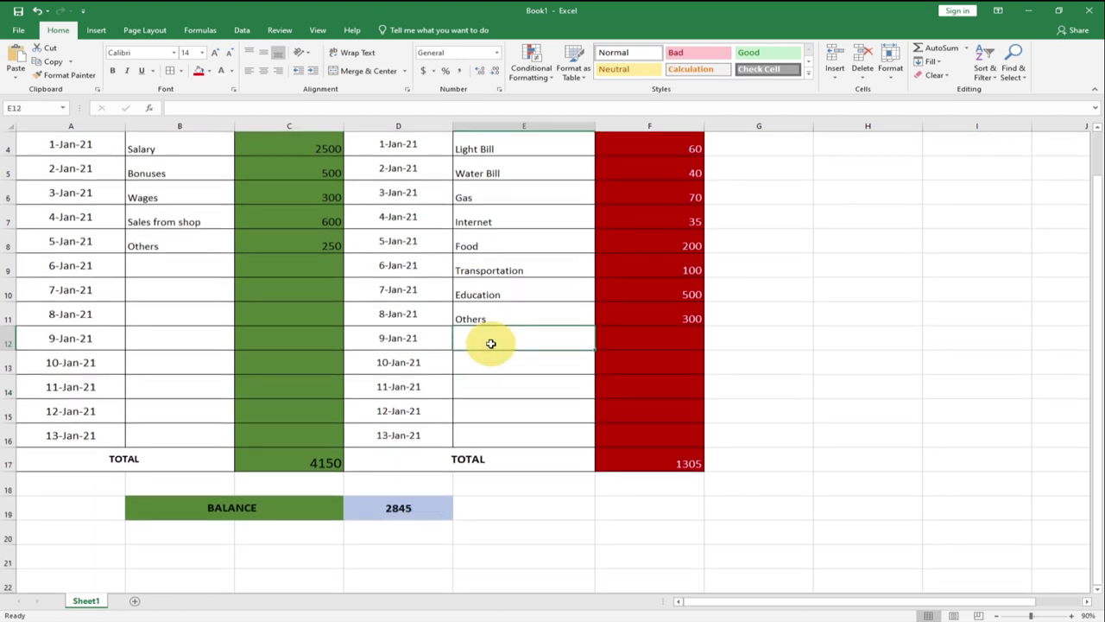
pyautogui.scroll(1, 483, 384)
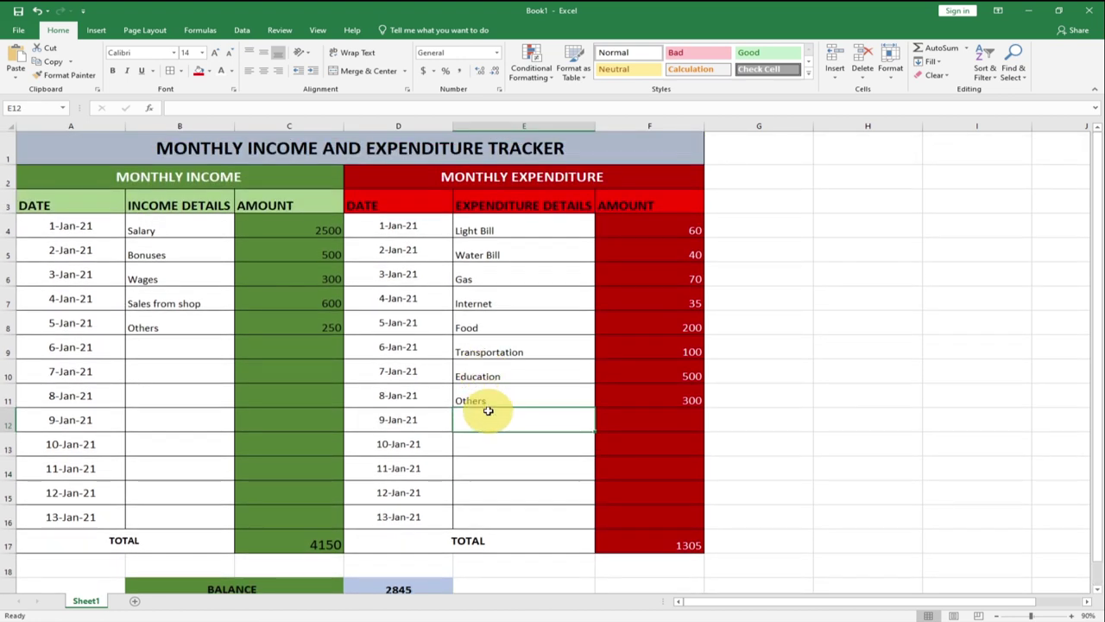
pyautogui.scroll(-1, 488, 411)
pyautogui.scroll(1, 486, 399)
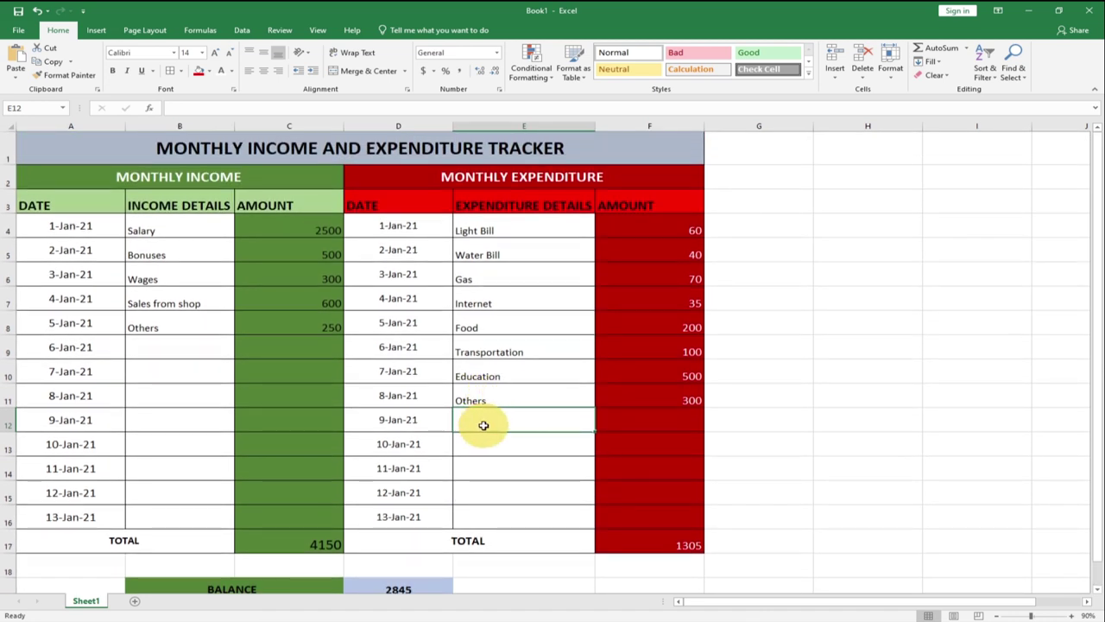
pyautogui.scroll(-1, 481, 414)
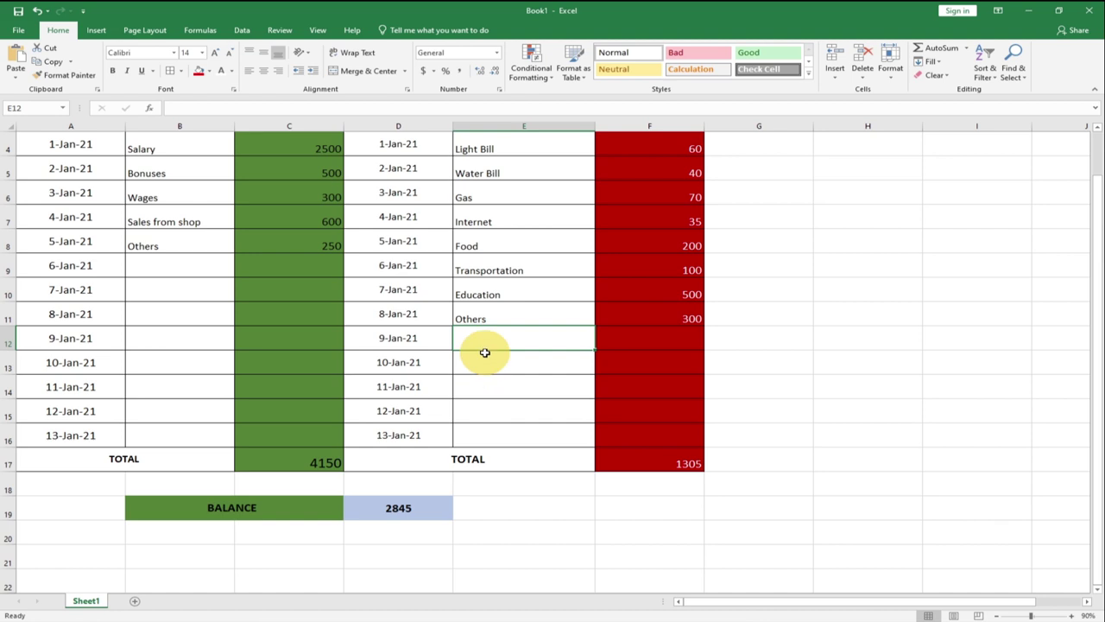
pyautogui.write('Gym')
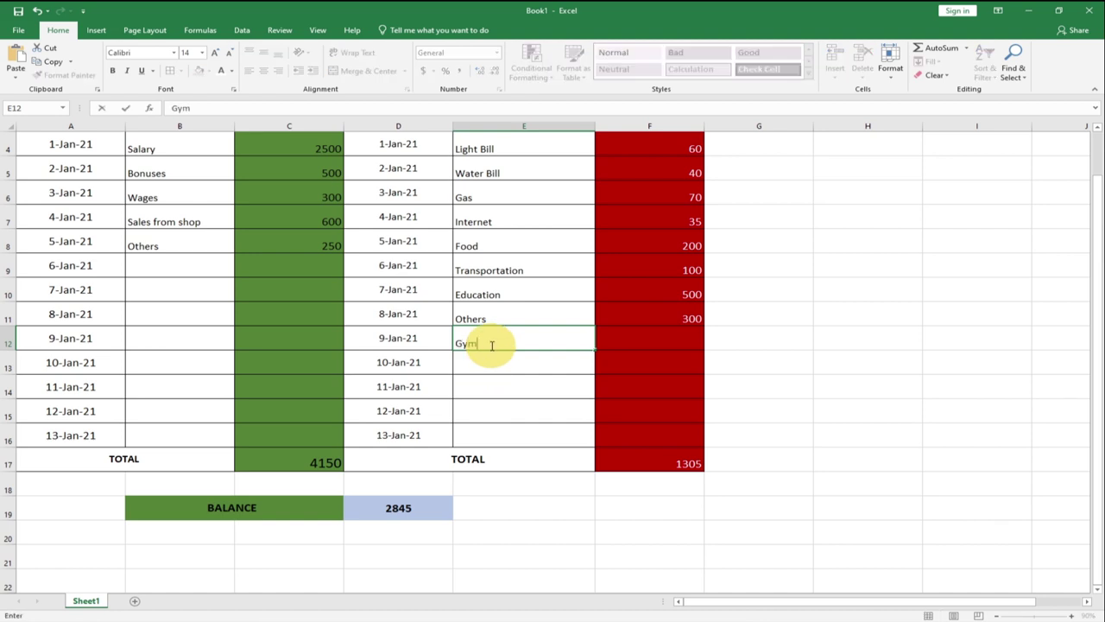
pyautogui.press('Tab')
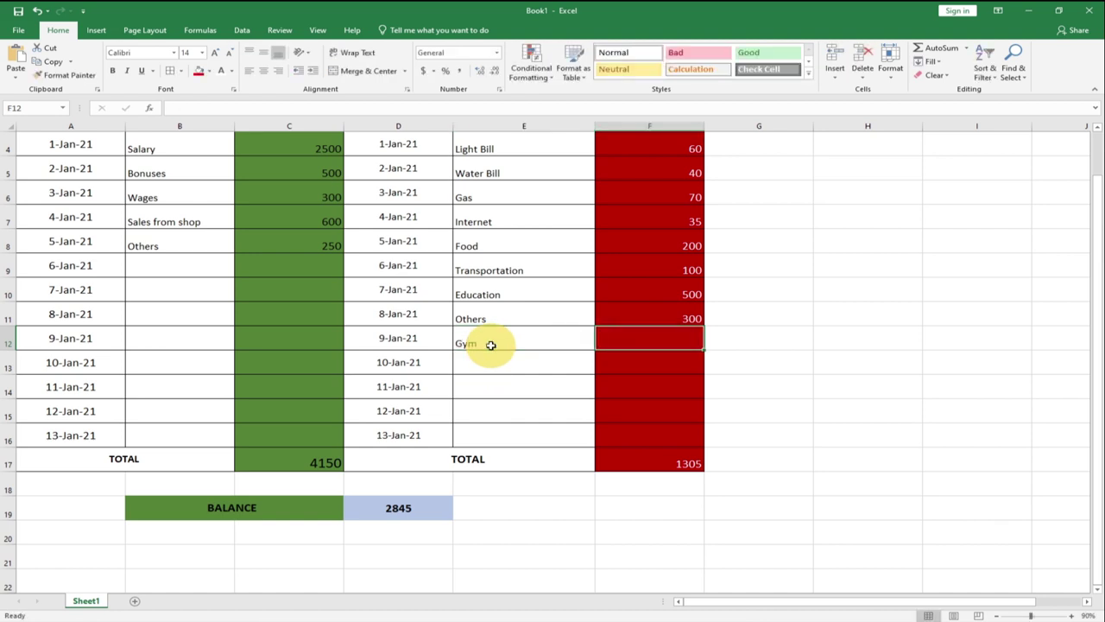
pyautogui.write('1')
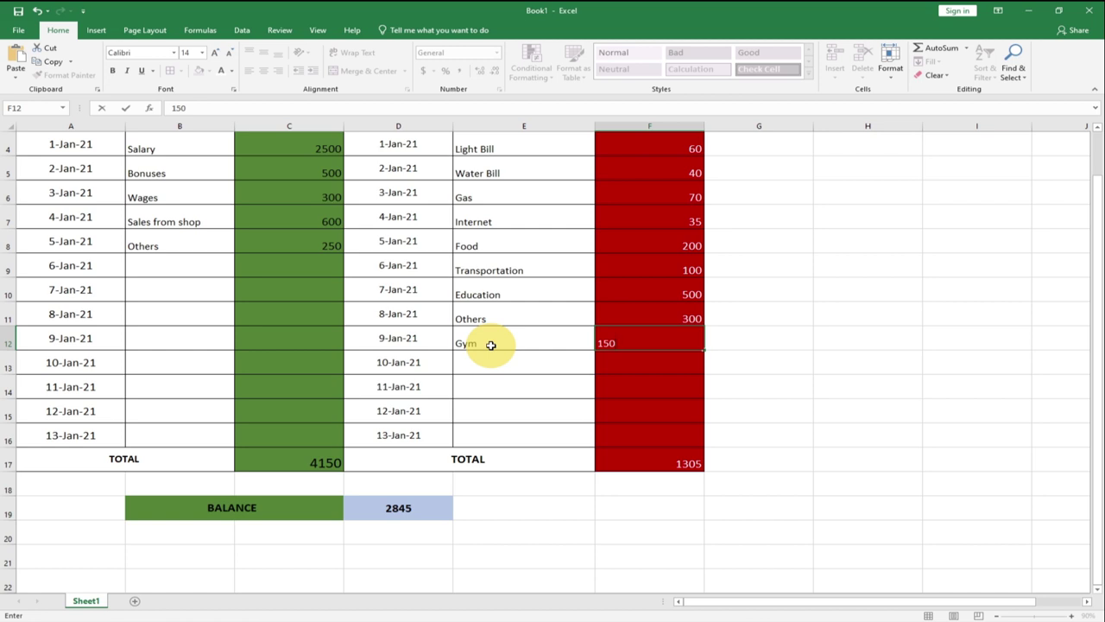
pyautogui.write('50')
pyautogui.press('Return')
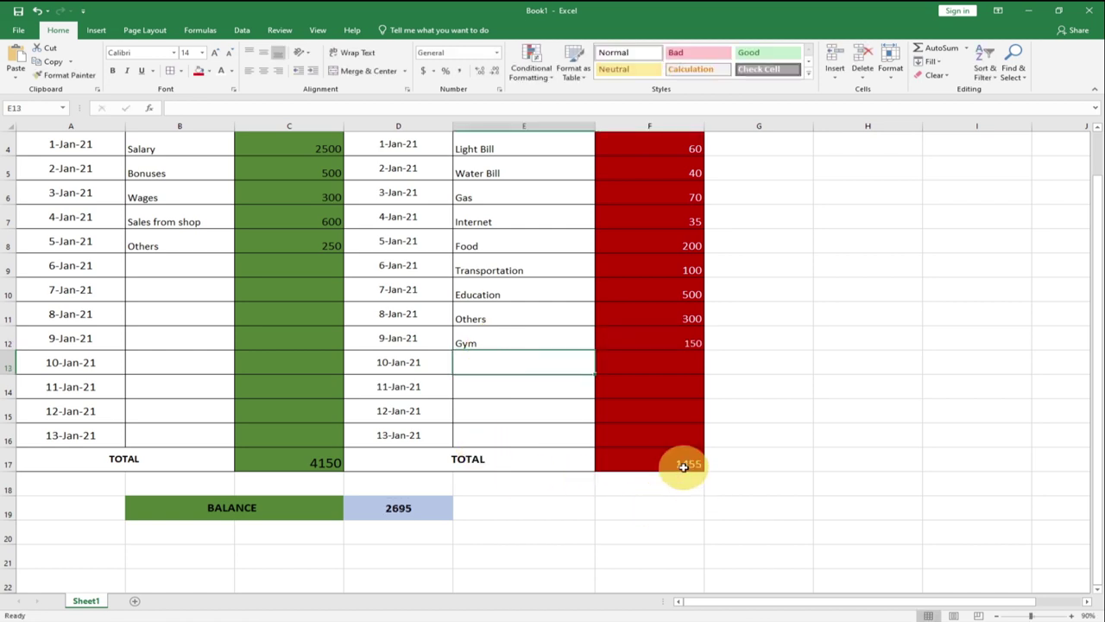
# Examine the balance formula and how it relates to the income and expenditure totals in the tracker
pyautogui.click(390, 508)
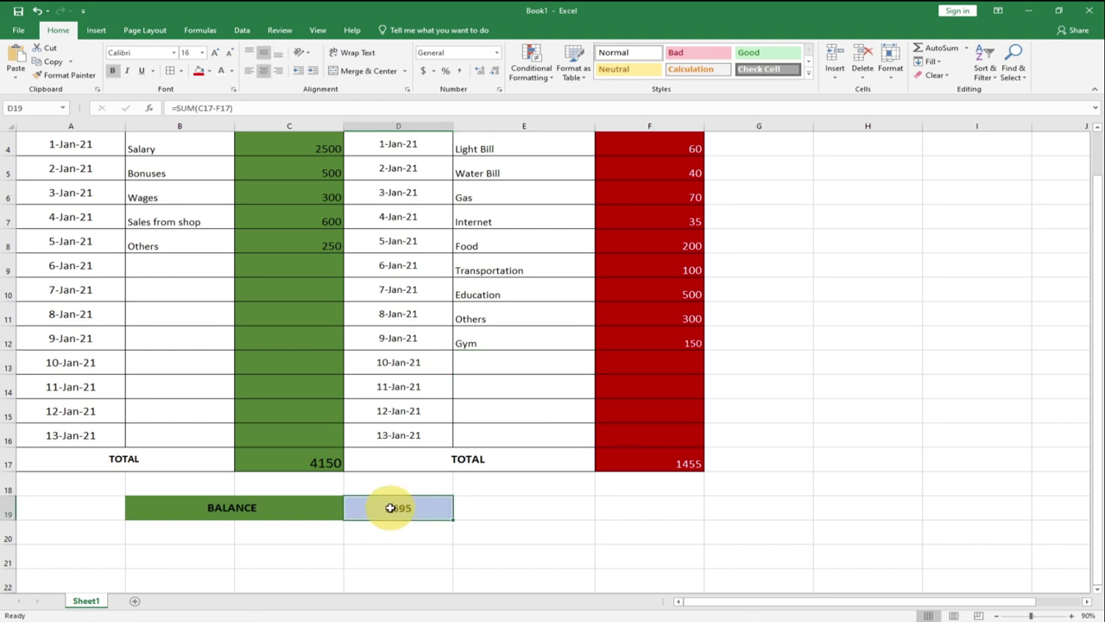
pyautogui.scroll(1, 333, 459)
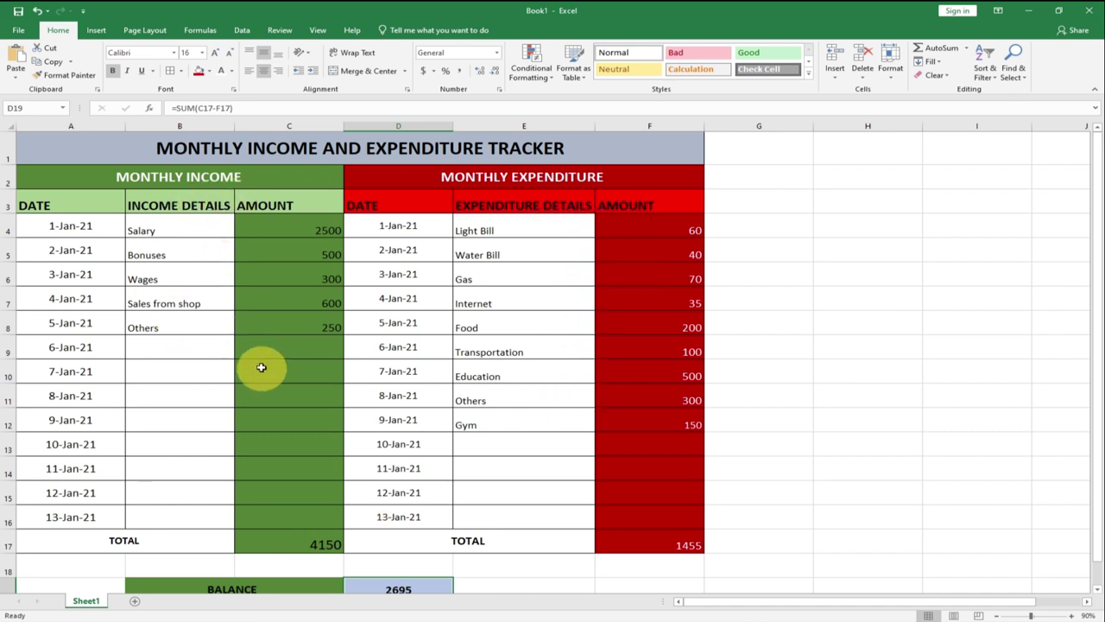
pyautogui.scroll(-1, 262, 366)
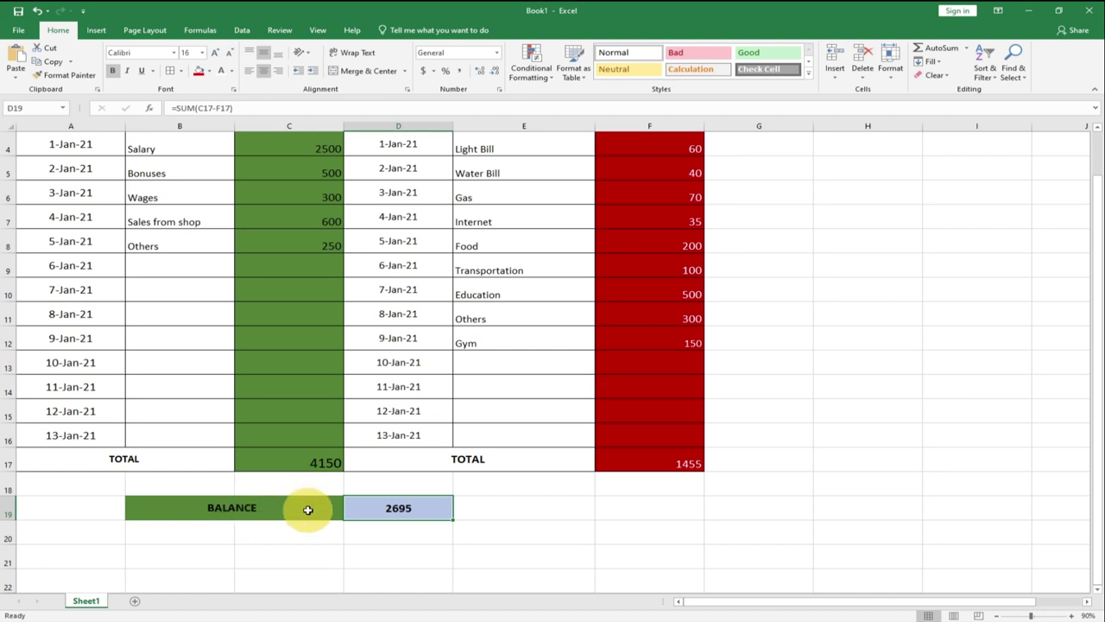
pyautogui.scroll(1, 320, 439)
pyautogui.scroll(-1, 320, 438)
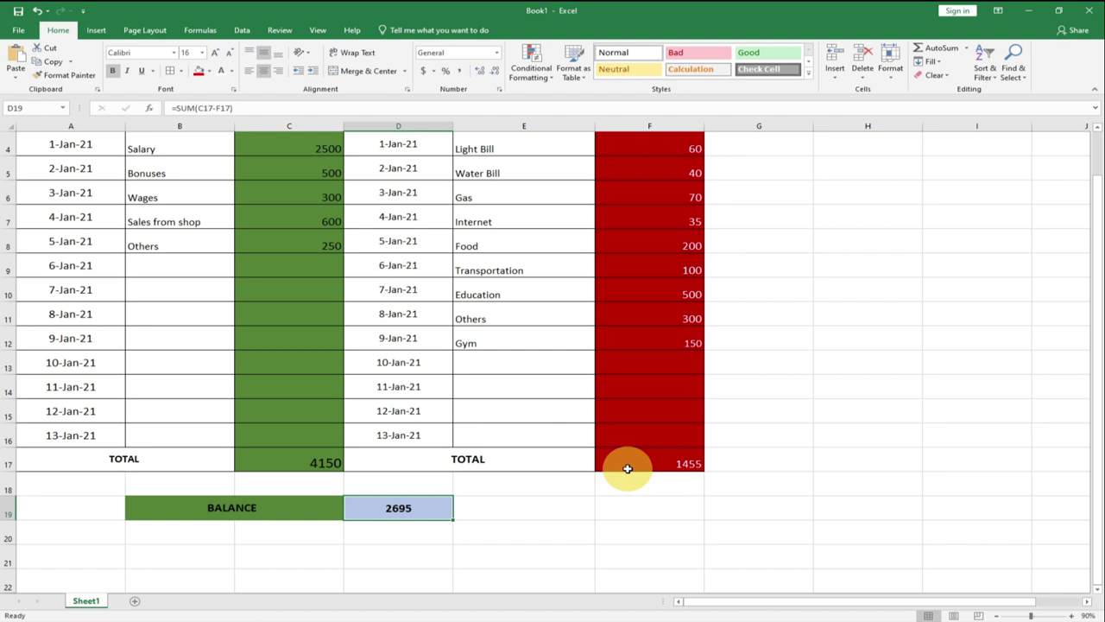
pyautogui.scroll(1, 627, 458)
pyautogui.scroll(-1, 648, 483)
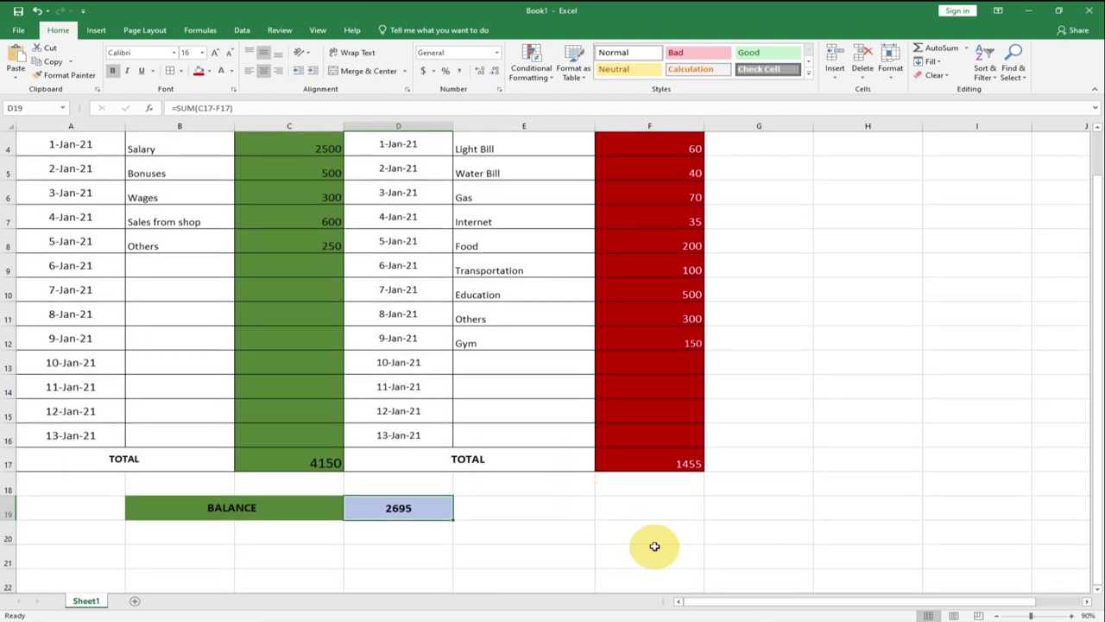
pyautogui.scroll(1, 510, 475)
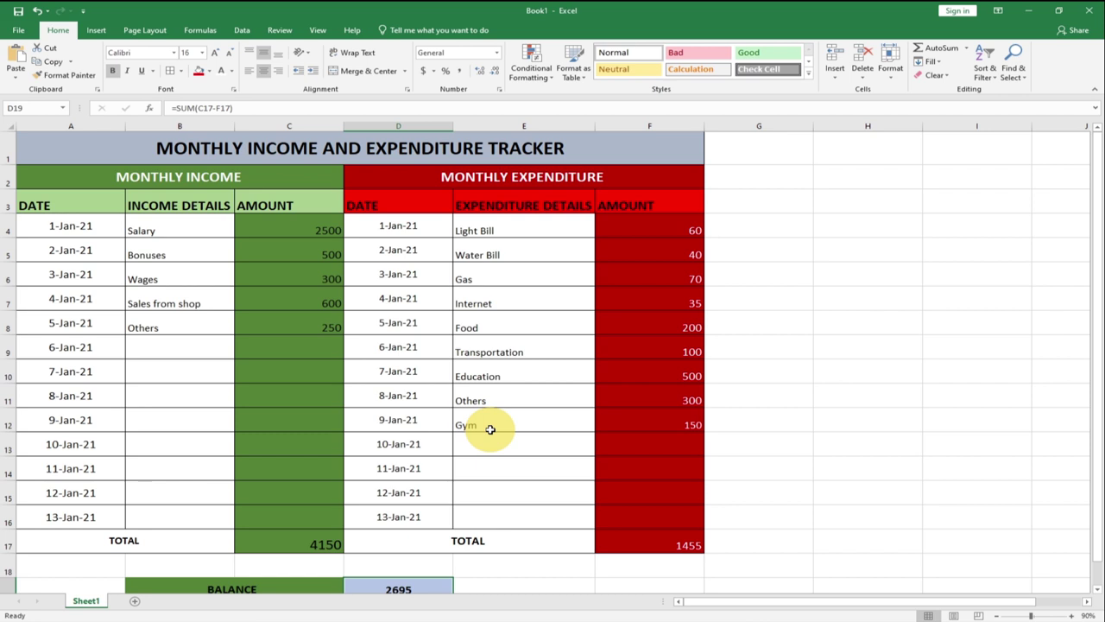
pyautogui.scroll(-1, 492, 429)
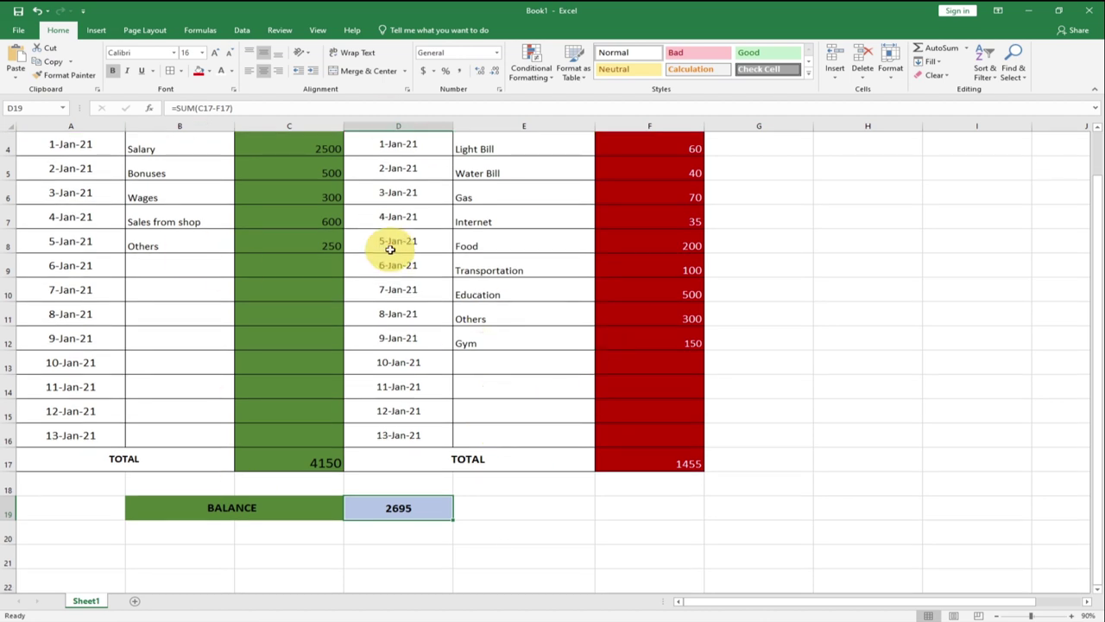
# Add a second worksheet to the workbook and review the finished tracker layout on Sheet1 for reference
pyautogui.click(135, 601)
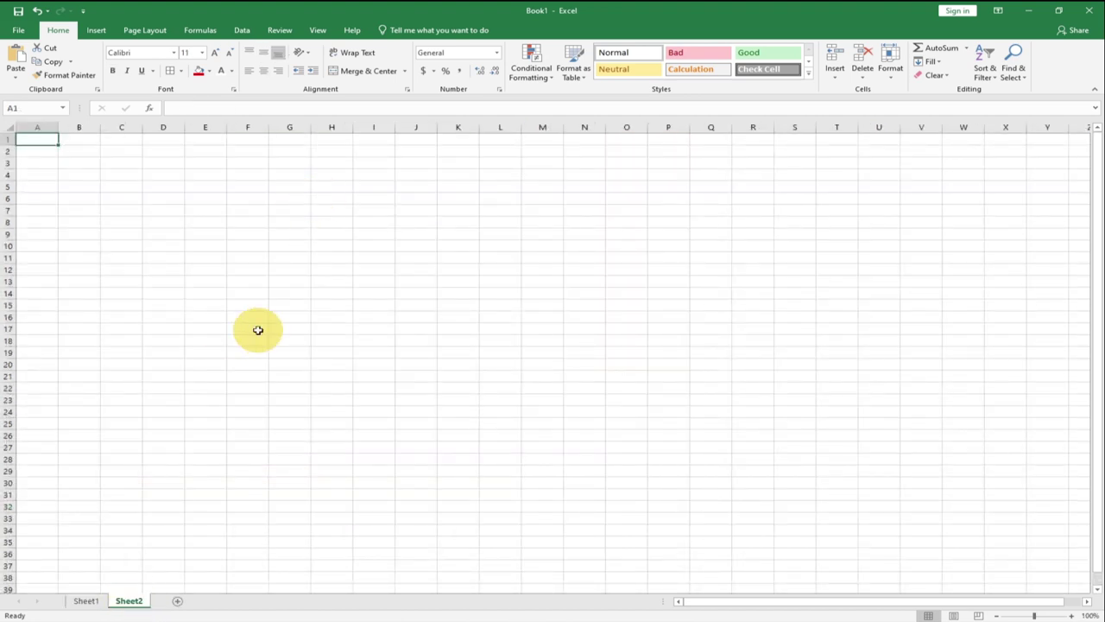
pyautogui.click(86, 601)
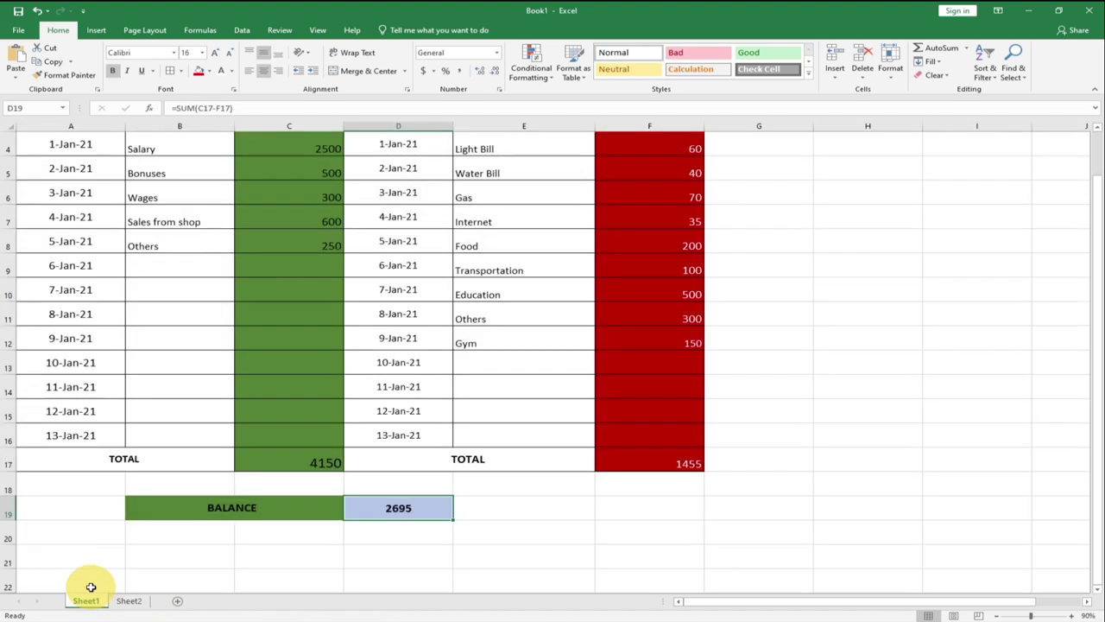
pyautogui.scroll(1, 285, 406)
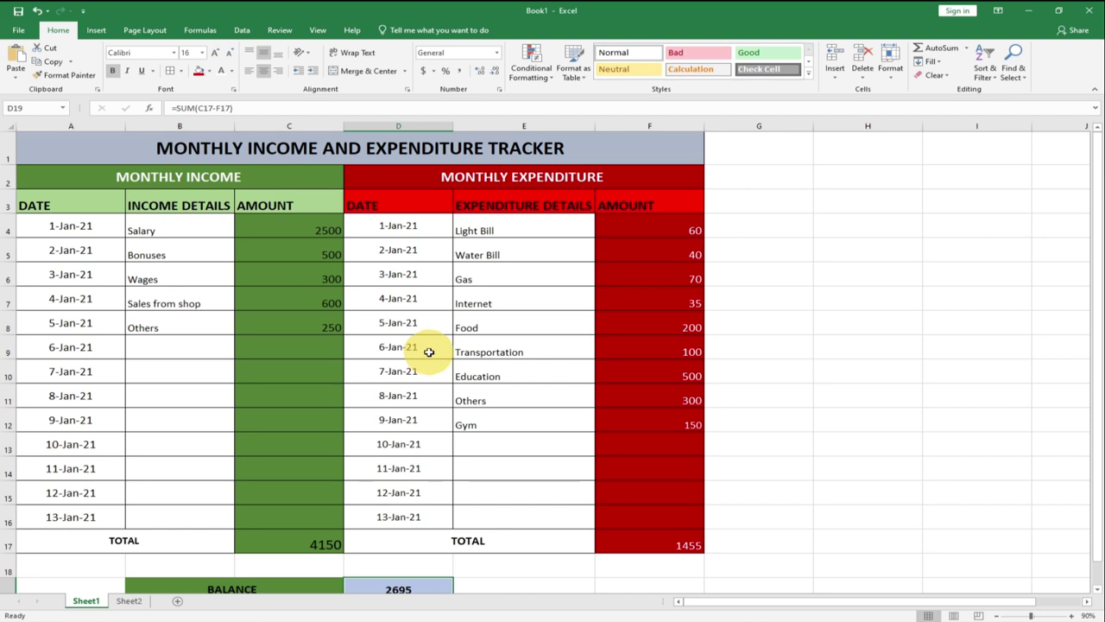
pyautogui.scroll(-1, 429, 350)
pyautogui.scroll(1, 429, 348)
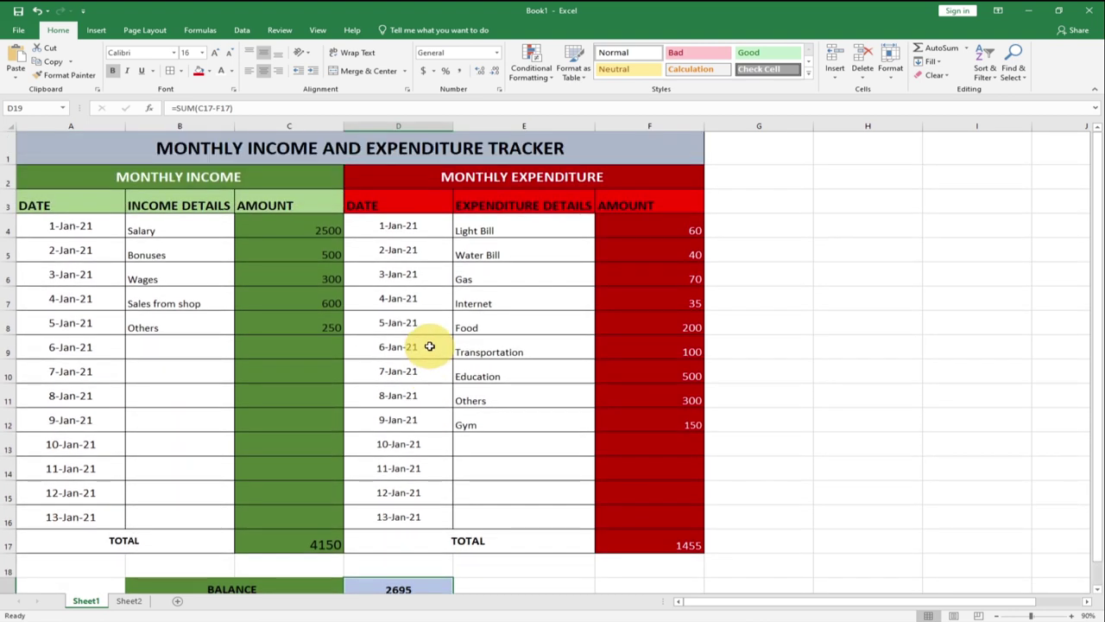
pyautogui.scroll(-1, 429, 346)
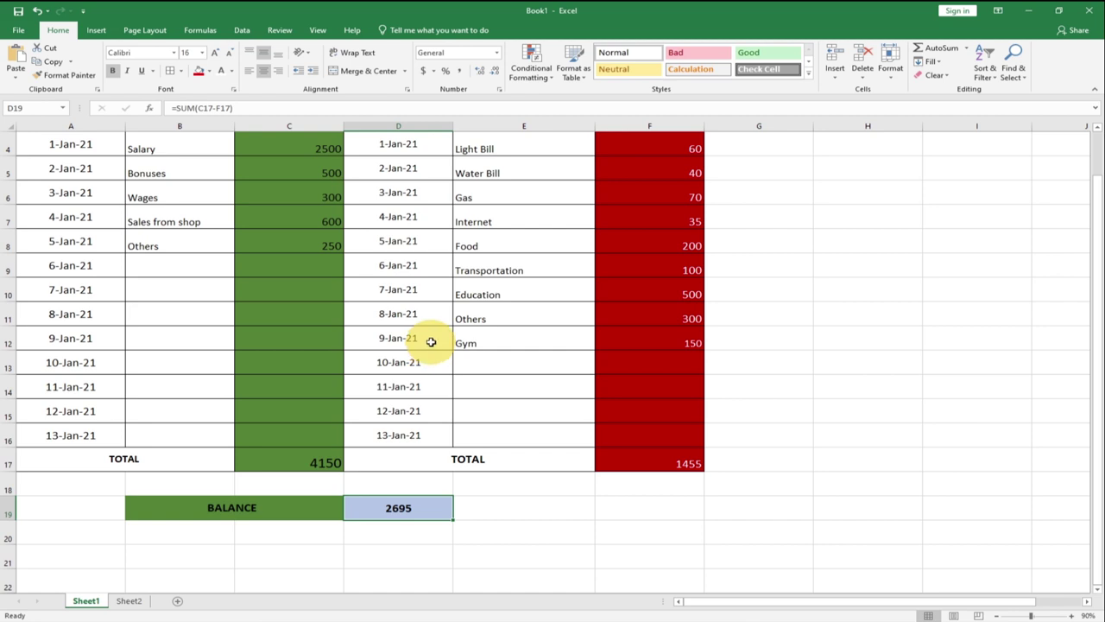
# On Sheet2, widen all columns and increase the height of all rows uniformly across the whole sheet
pyautogui.click(130, 602)
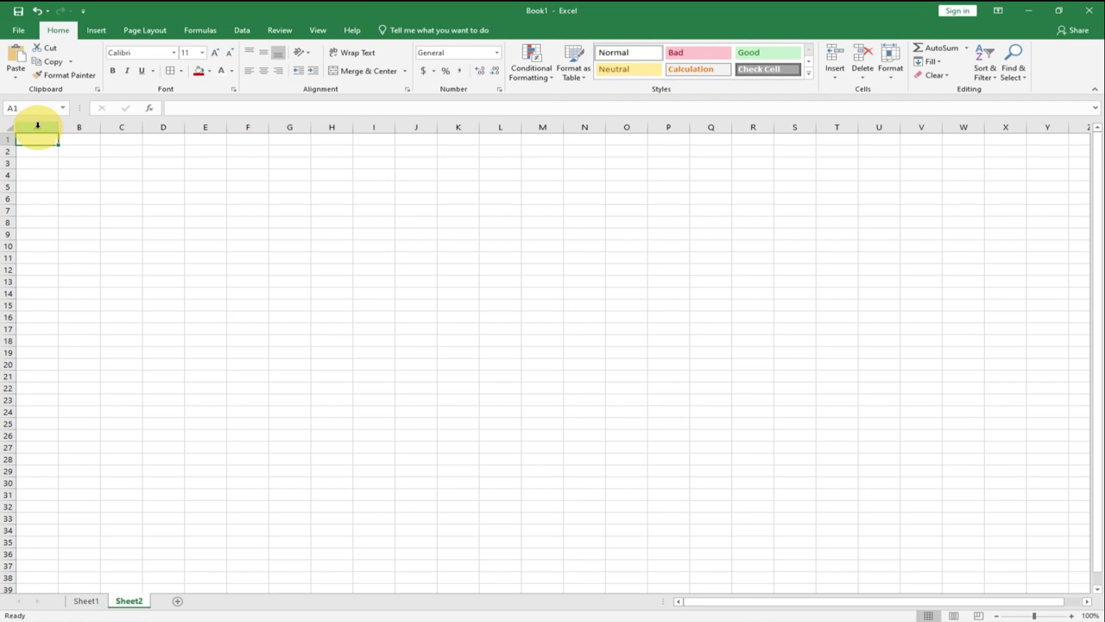
pyautogui.click(7, 129)
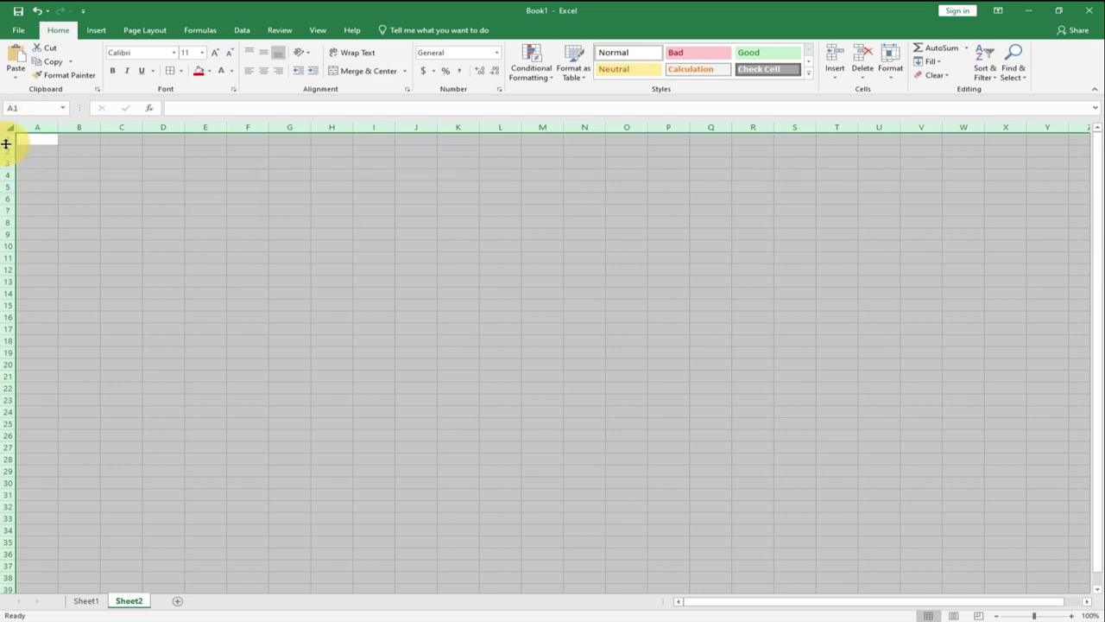
pyautogui.moveTo(9, 145); pyautogui.dragTo(14, 175)
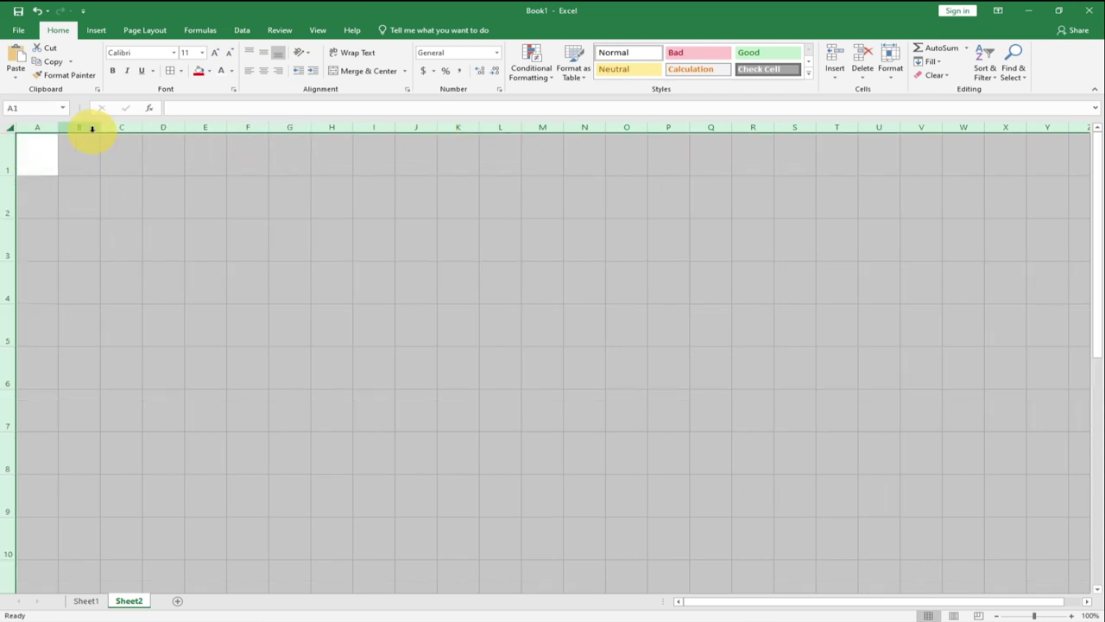
pyautogui.moveTo(143, 127); pyautogui.dragTo(226, 126)
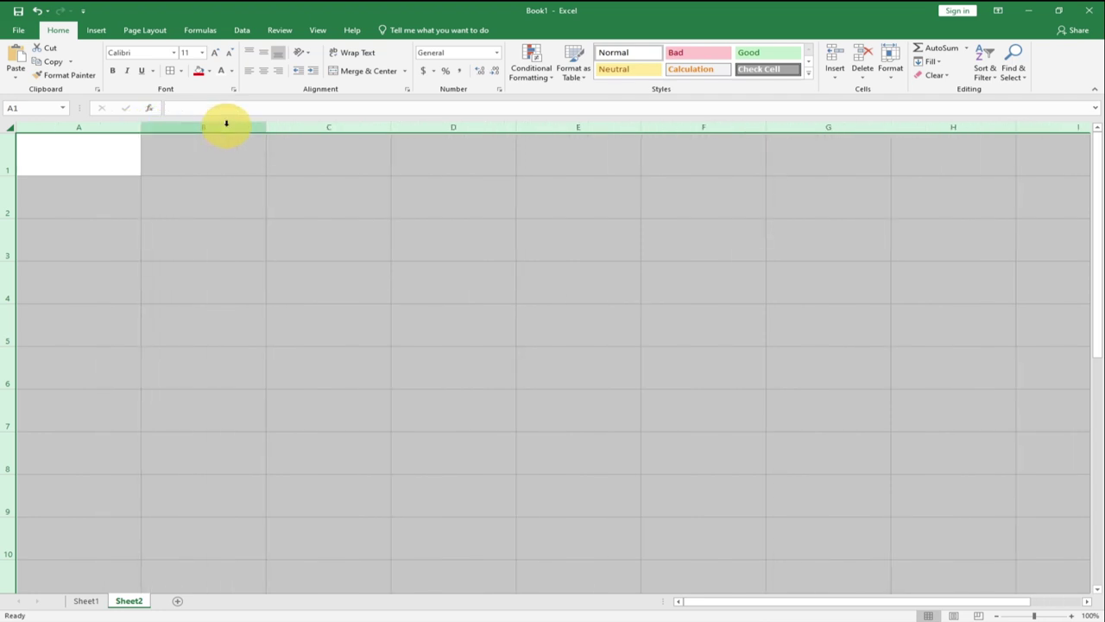
pyautogui.moveTo(266, 129); pyautogui.dragTo(249, 128)
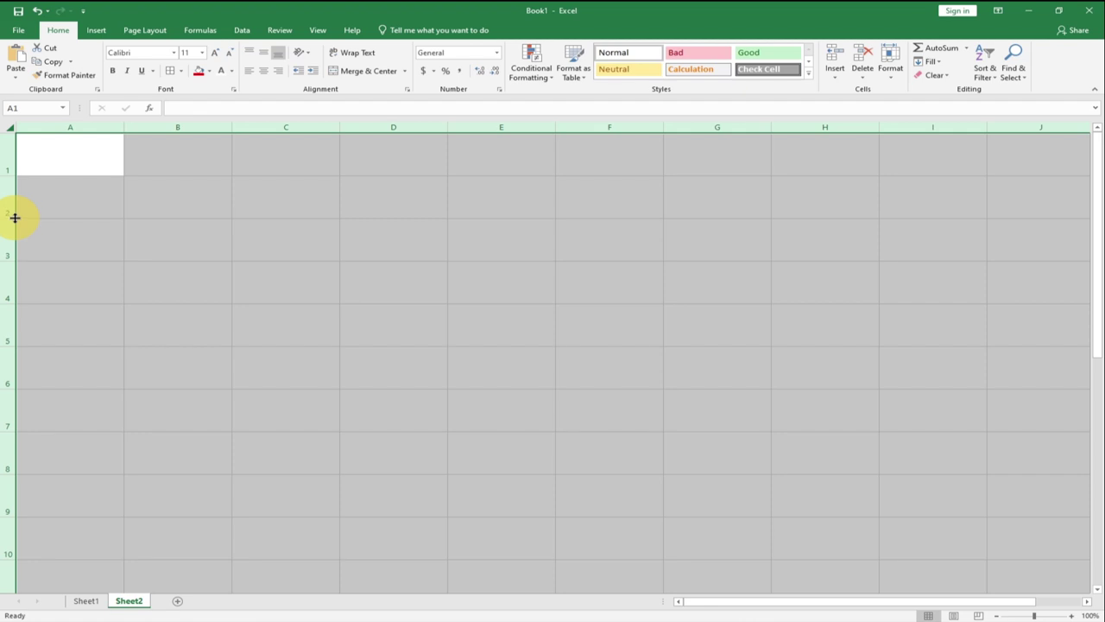
pyautogui.moveTo(8, 219); pyautogui.dragTo(10, 201)
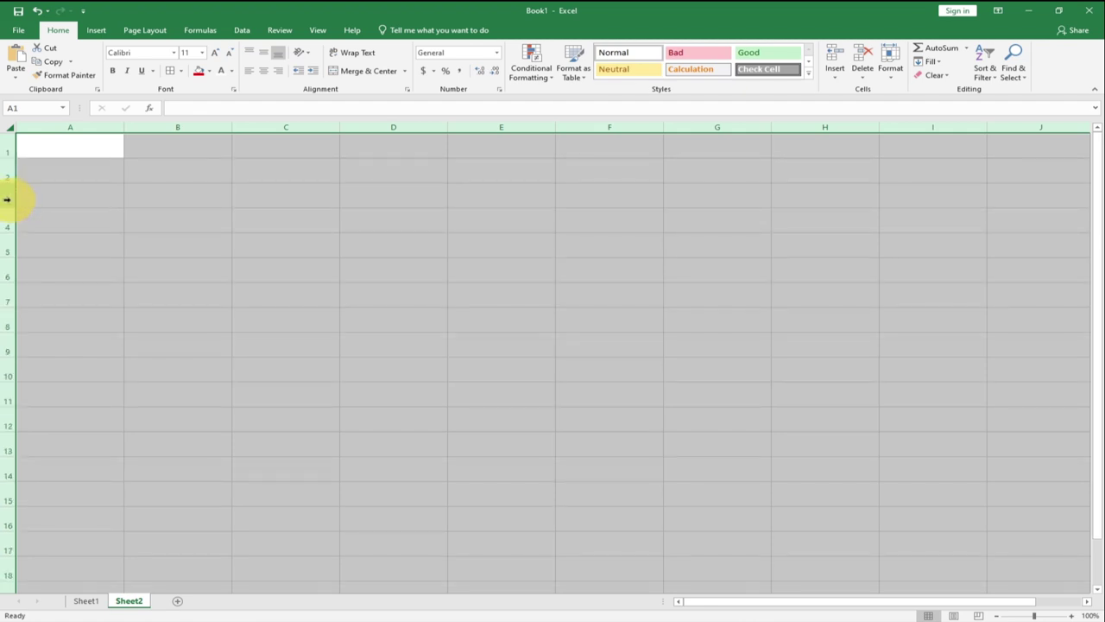
pyautogui.moveTo(9, 183); pyautogui.dragTo(11, 190)
pyautogui.click(114, 157)
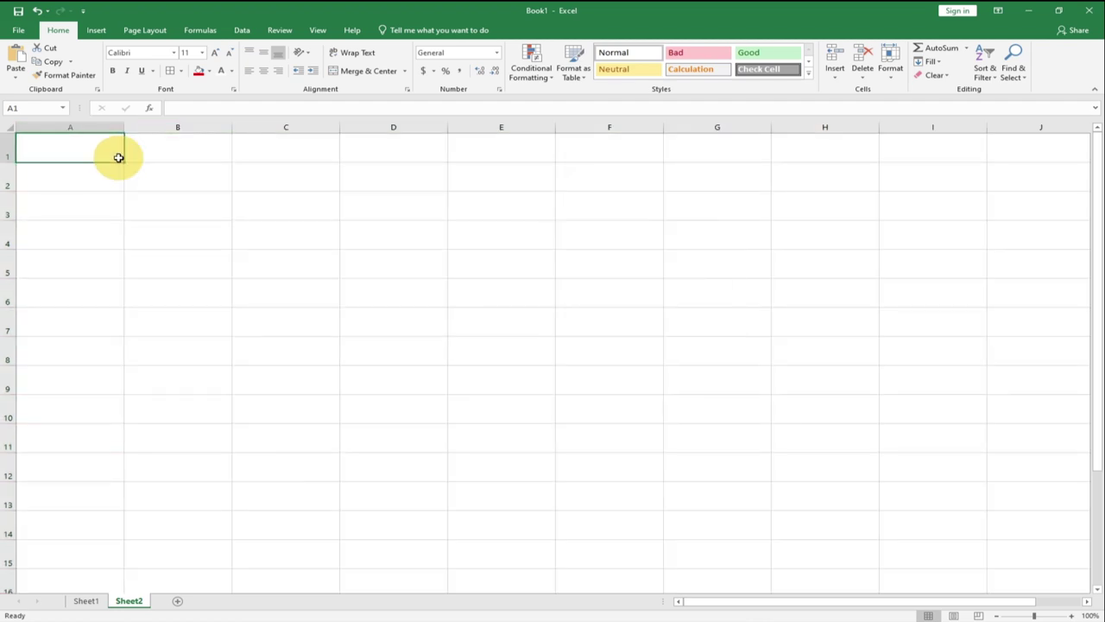
# Merge and center cells A1 to F1 on Sheet2, and check the finished tracker's title on Sheet1
pyautogui.moveTo(95, 150); pyautogui.dragTo(612, 149)
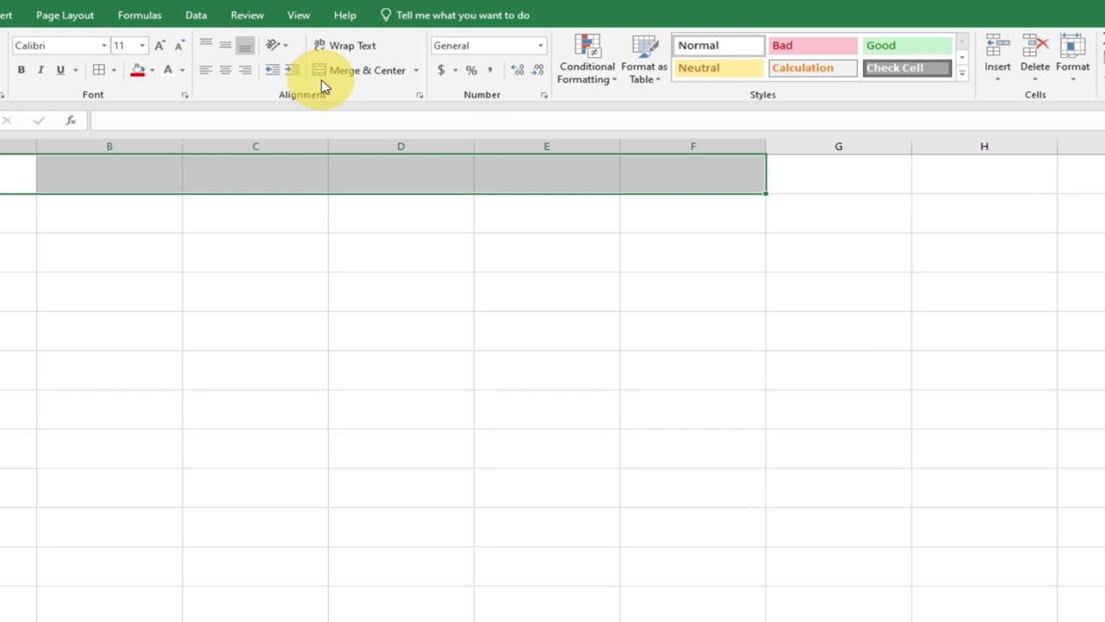
pyautogui.click(364, 76)
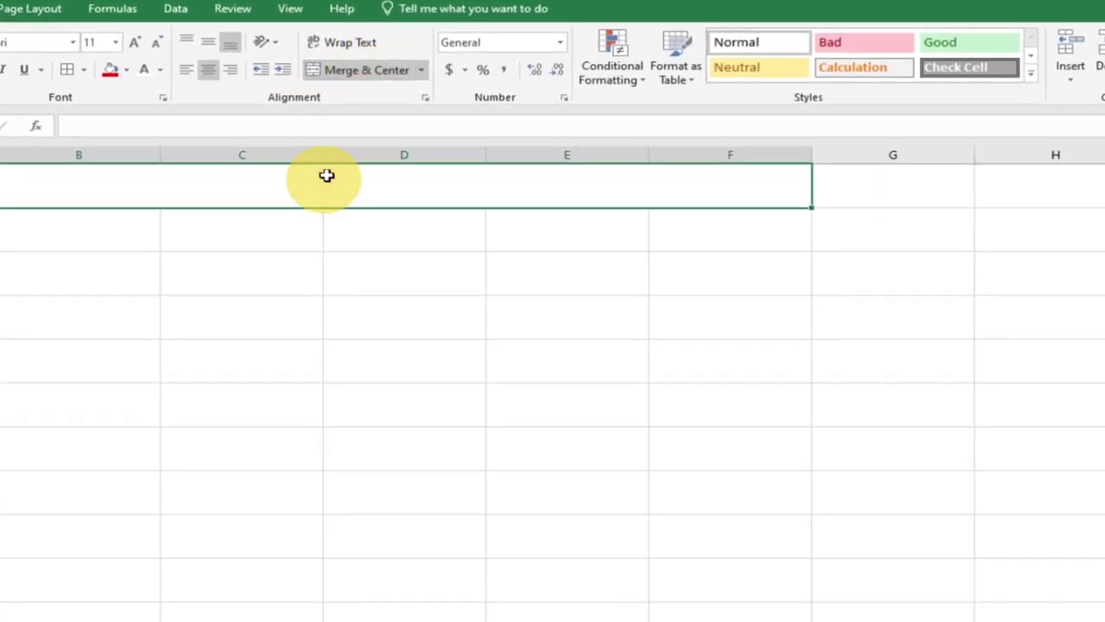
pyautogui.doubleClick(280, 197)
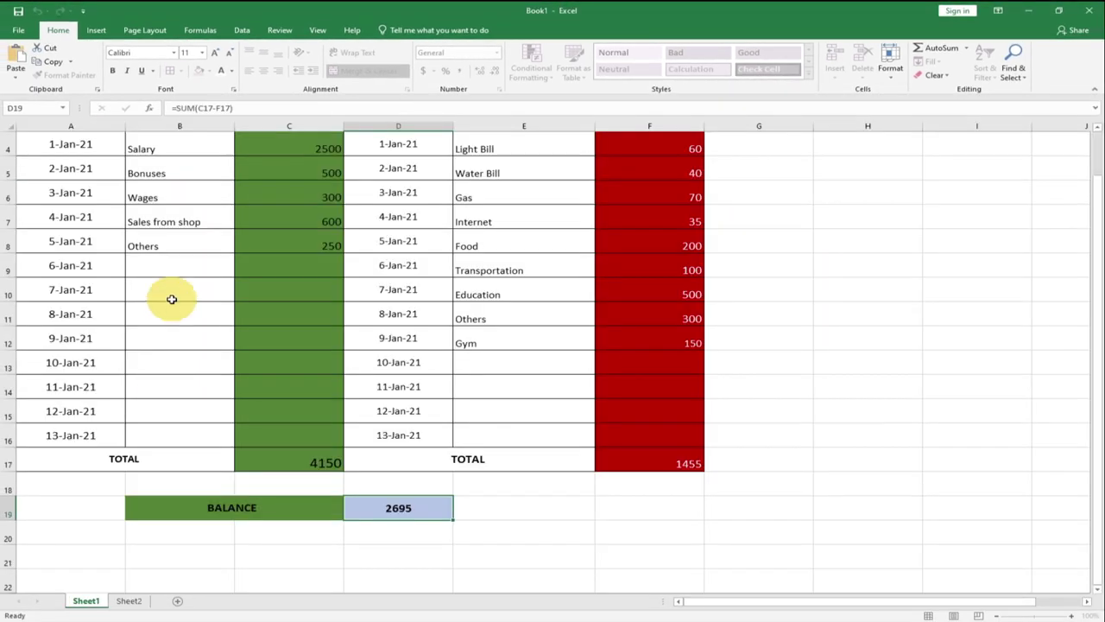
pyautogui.scroll(1, 271, 257)
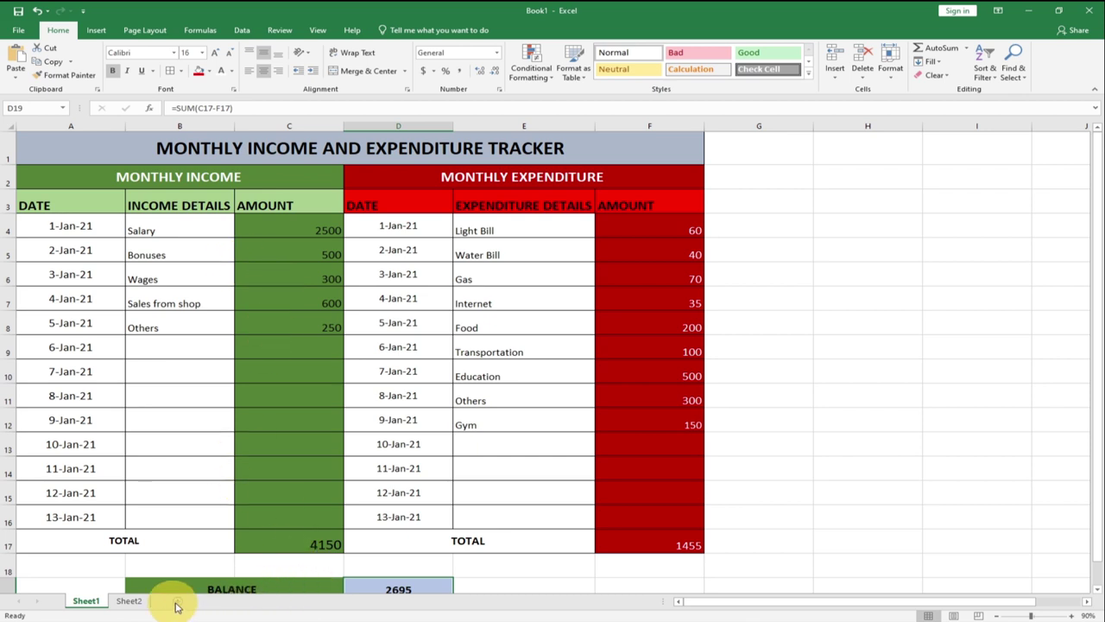
pyautogui.click(129, 602)
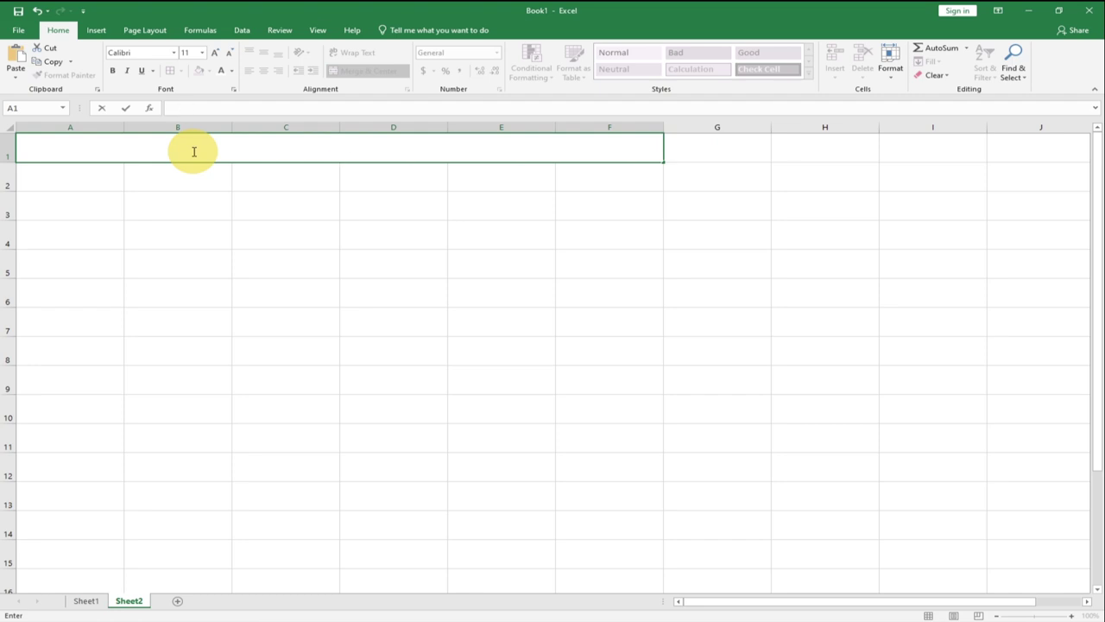
# Enter the title "MONTHLY INCOME AN EXPENDITURE TRACKER" in the merged row 1 cell of Sheet2
pyautogui.write('MONTHLY INCOME AND EX')
pyautogui.press('BackSpace')
pyautogui.press('BackSpace')
pyautogui.press('BackSpace')
pyautogui.press('BackSpace')
pyautogui.write('EXPEND')
pyautogui.press('BackSpace')
pyautogui.press('BackSpace')
pyautogui.write('XPENDITURE TRU')
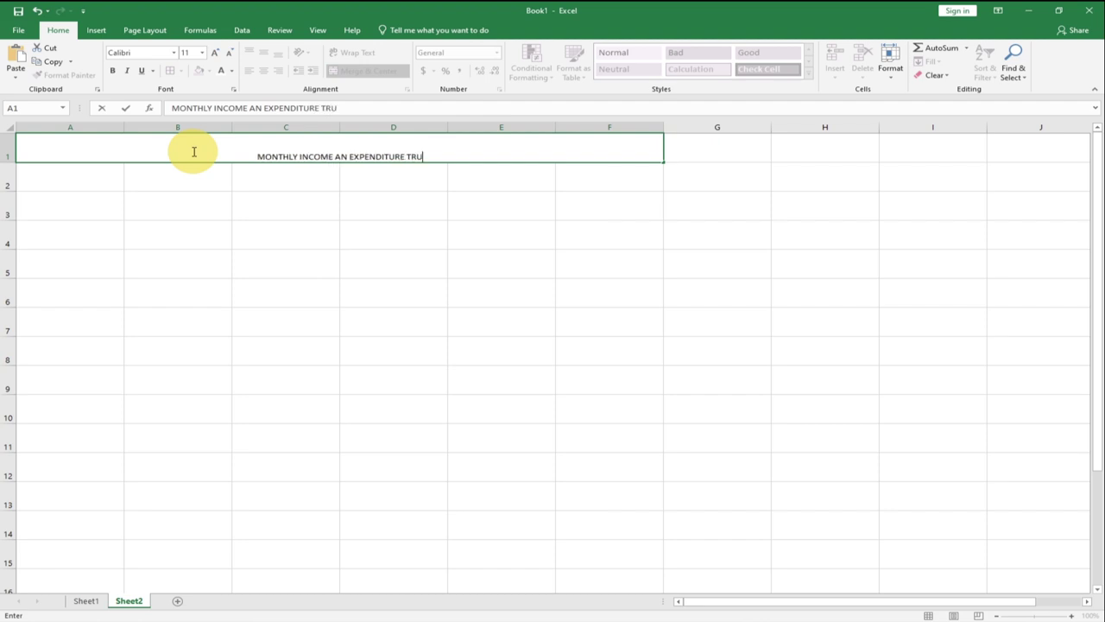
pyautogui.press('BackSpace')
pyautogui.write('AK')
pyautogui.press('BackSpace')
pyautogui.write('CKER')
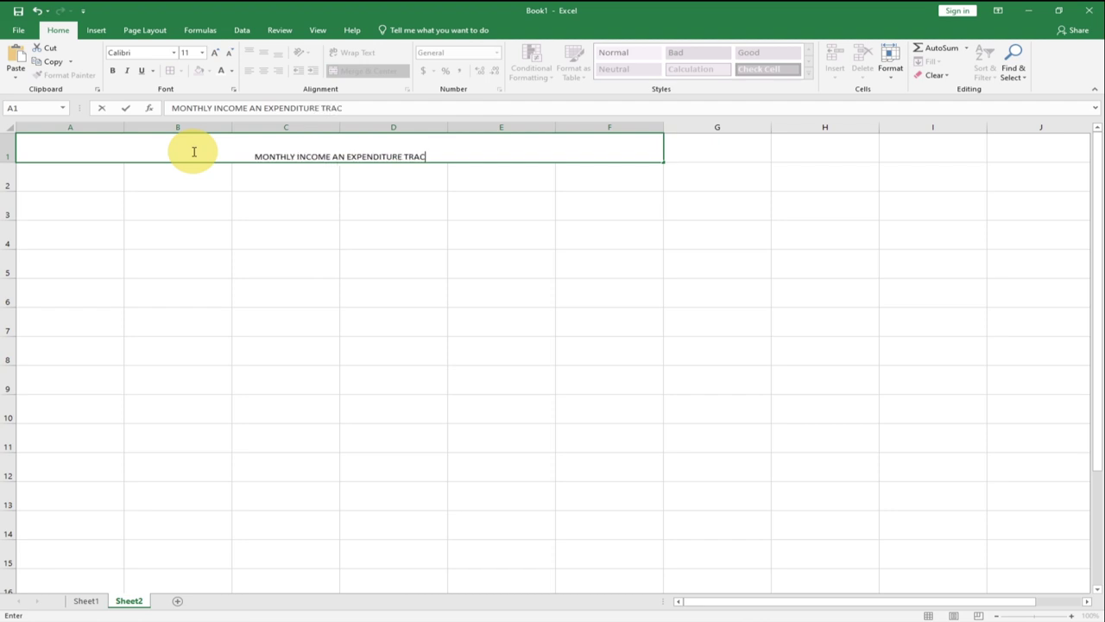
pyautogui.click(239, 182)
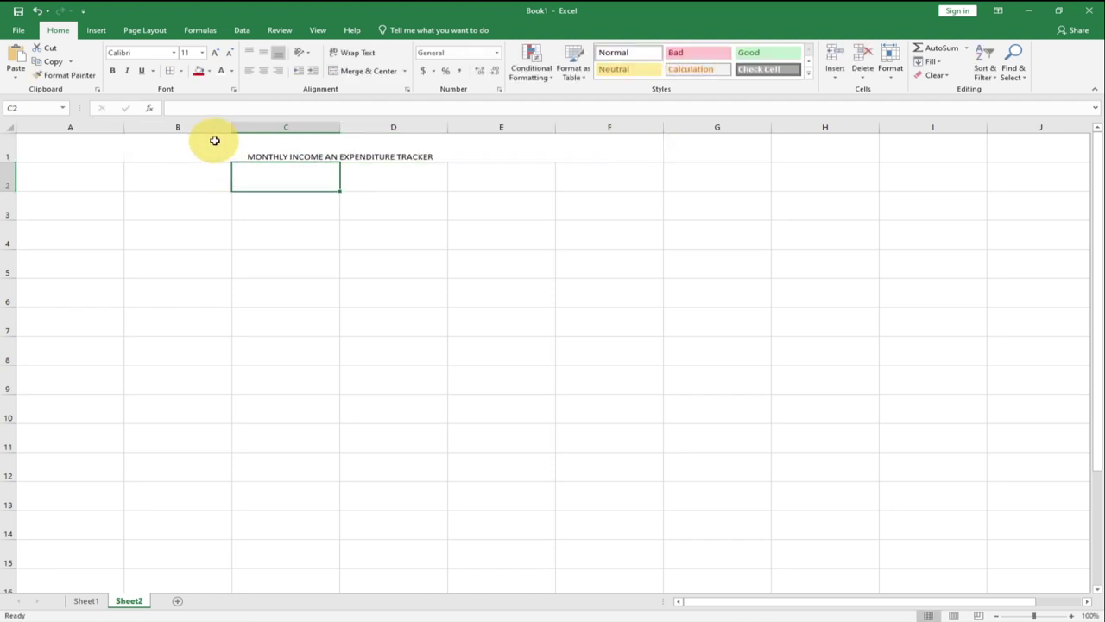
# Middle-align the tracker title vertically and format it in bold at font size 22
pyautogui.click(199, 157)
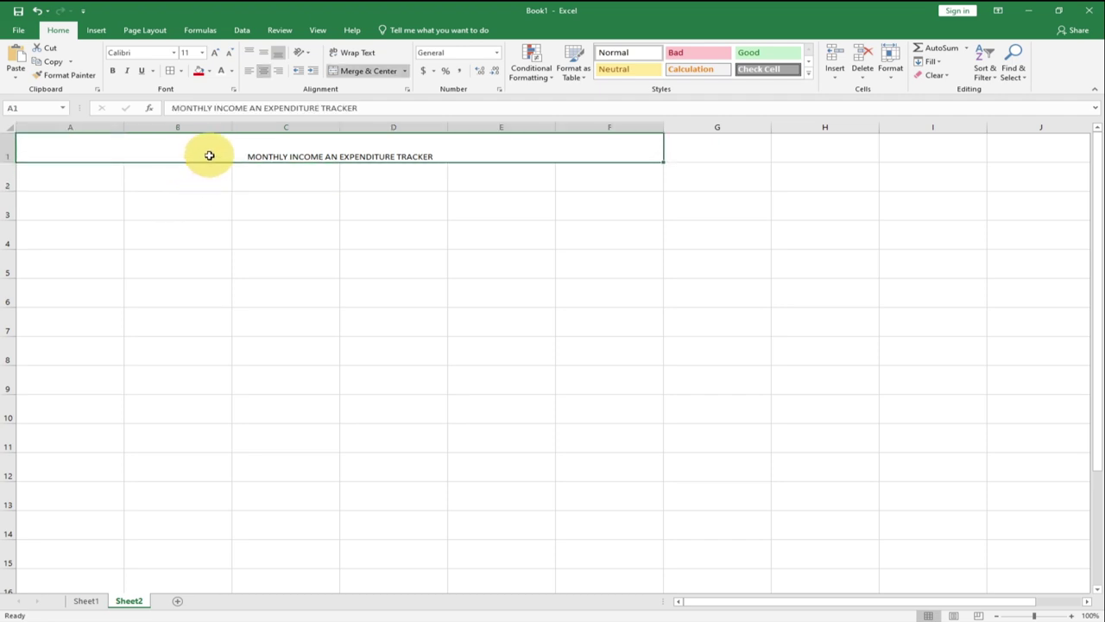
pyautogui.click(263, 58)
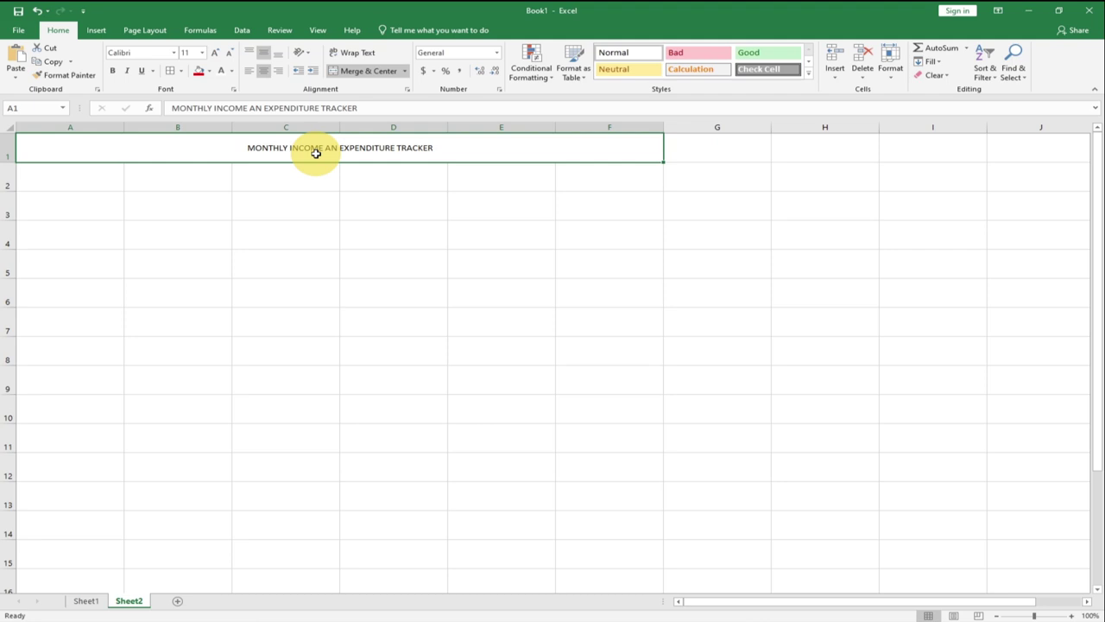
pyautogui.click(203, 52)
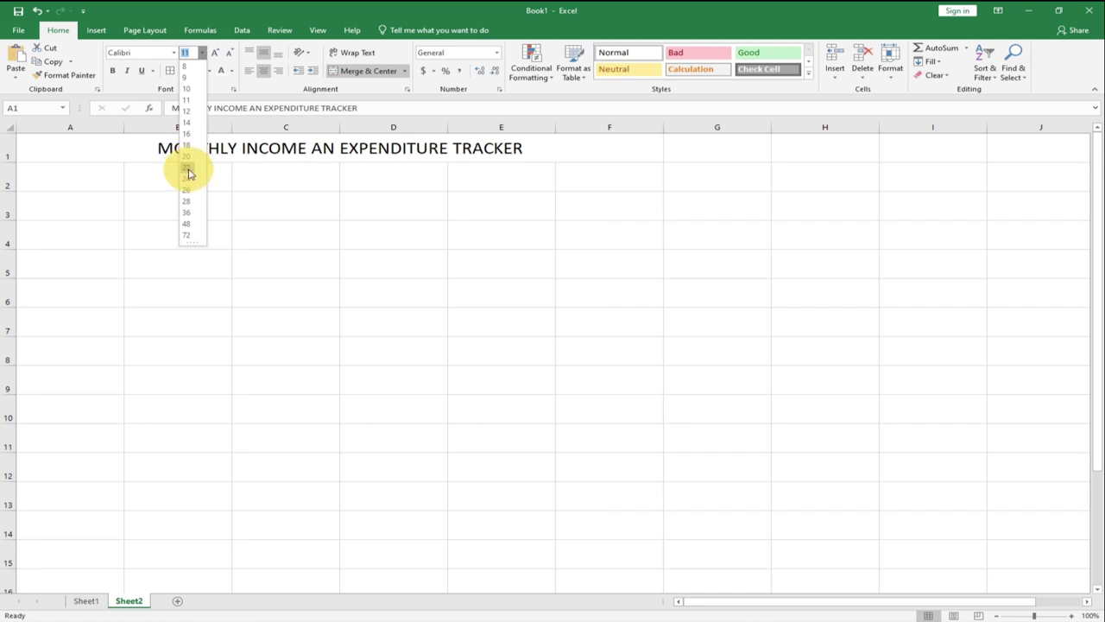
pyautogui.click(189, 174)
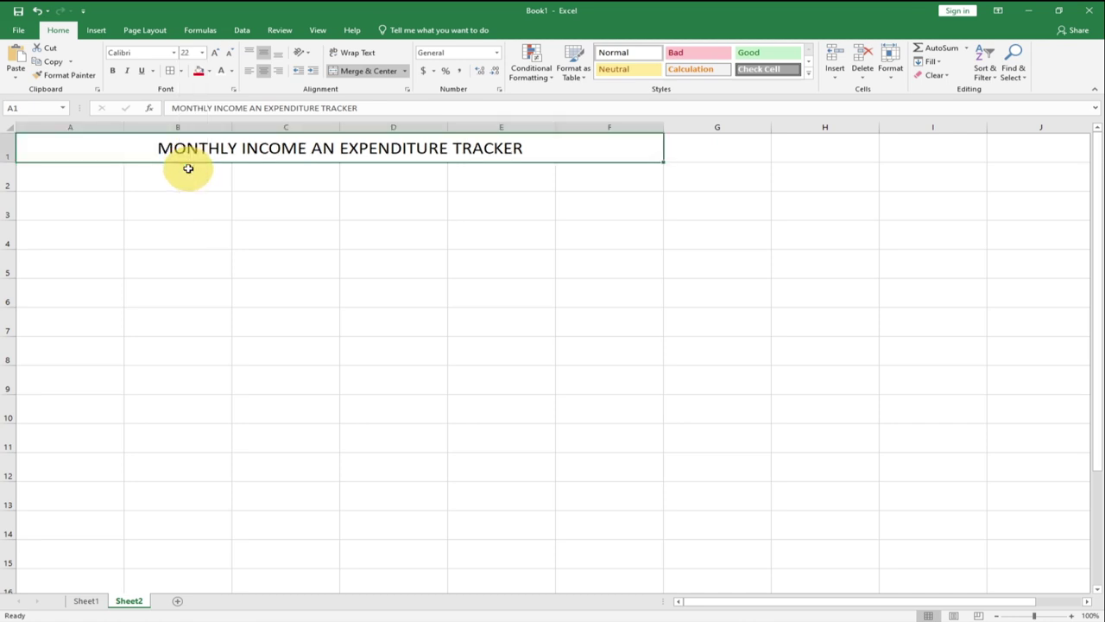
pyautogui.click(112, 71)
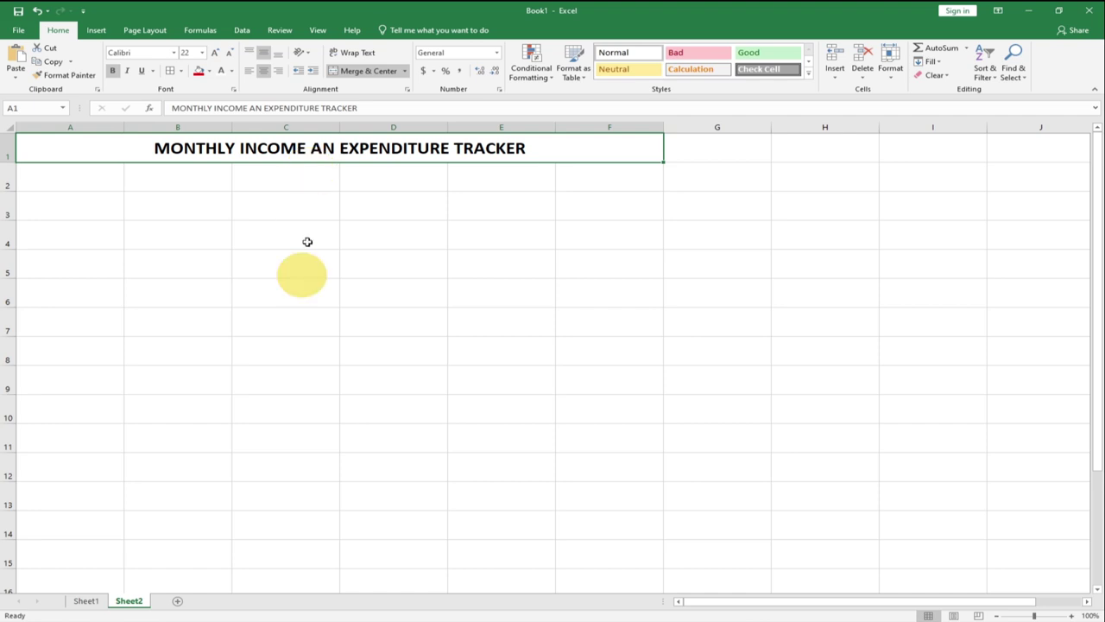
# Check the title color on Sheet1 and fill the Sheet2 title cell with light blue-gray
pyautogui.click(85, 600)
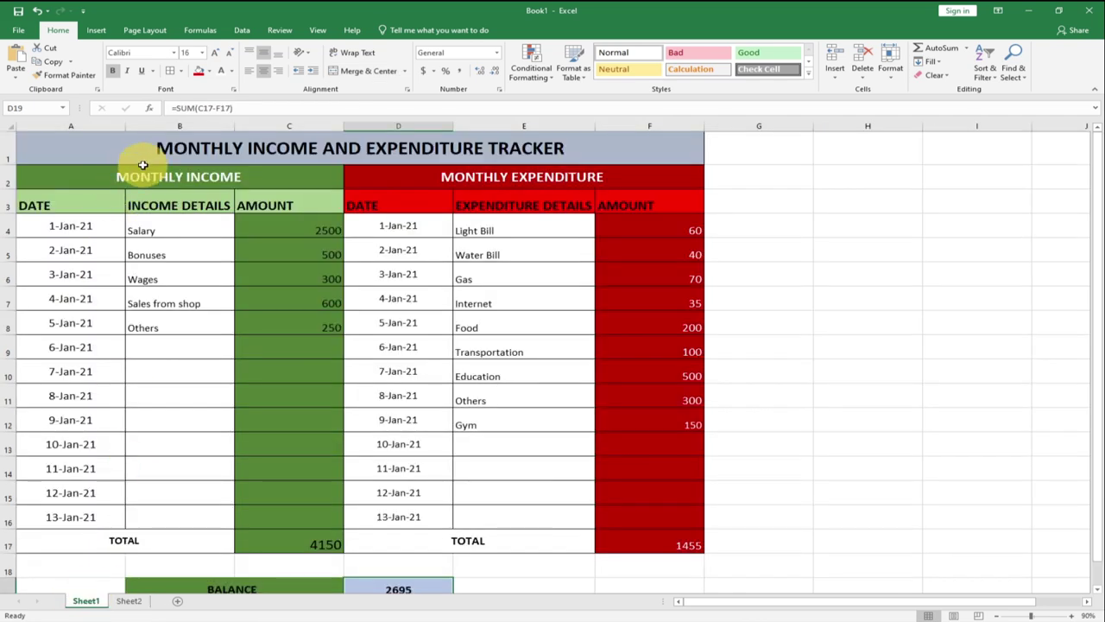
pyautogui.click(128, 602)
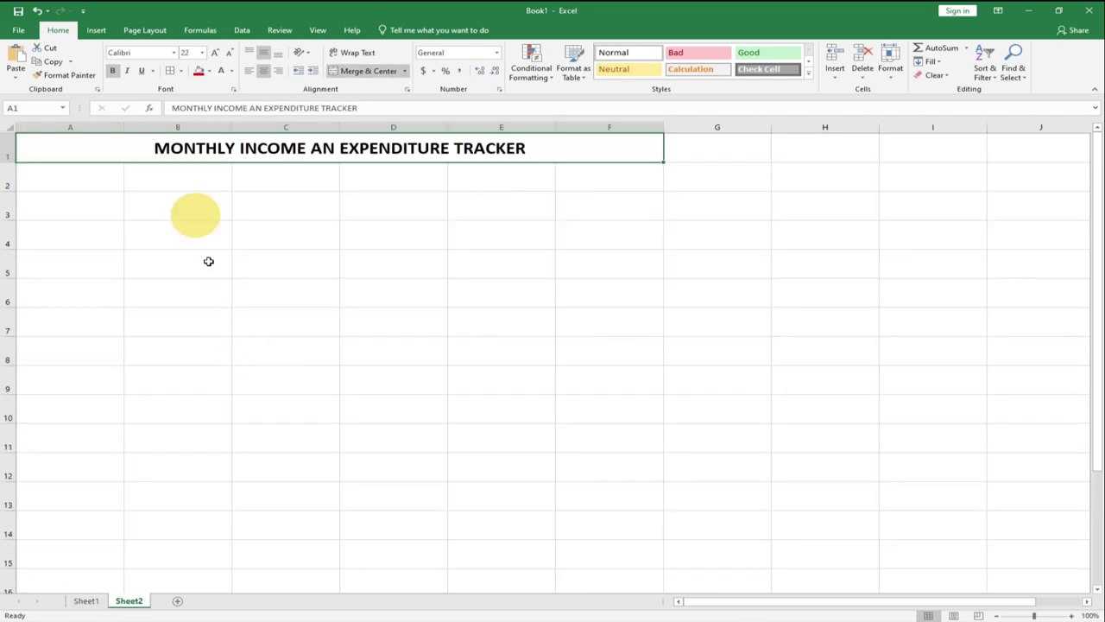
pyautogui.click(208, 71)
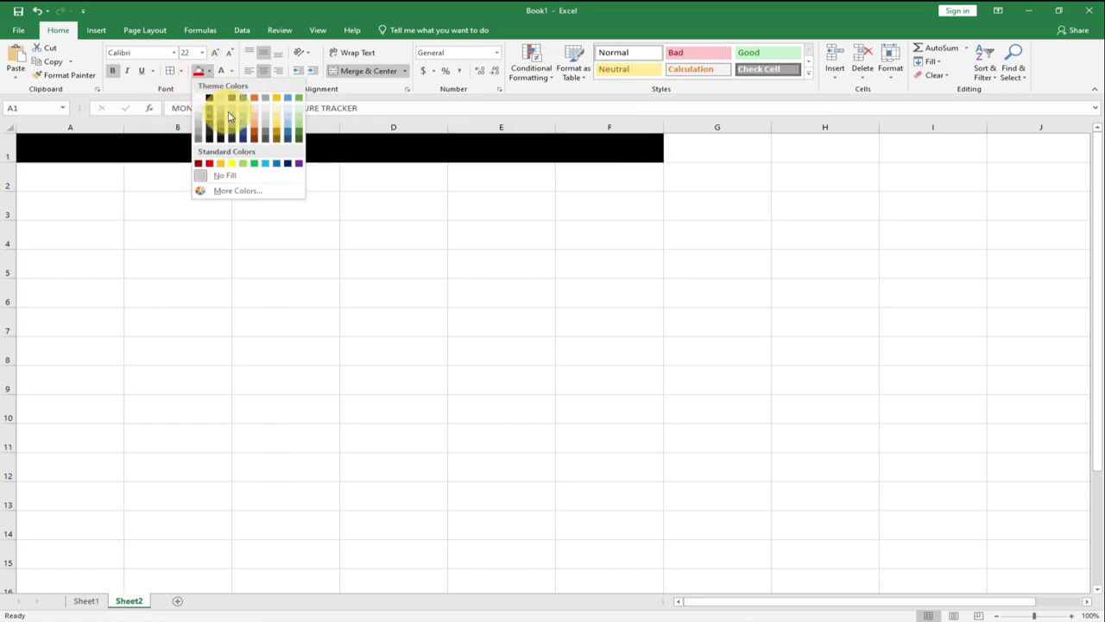
pyautogui.click(231, 113)
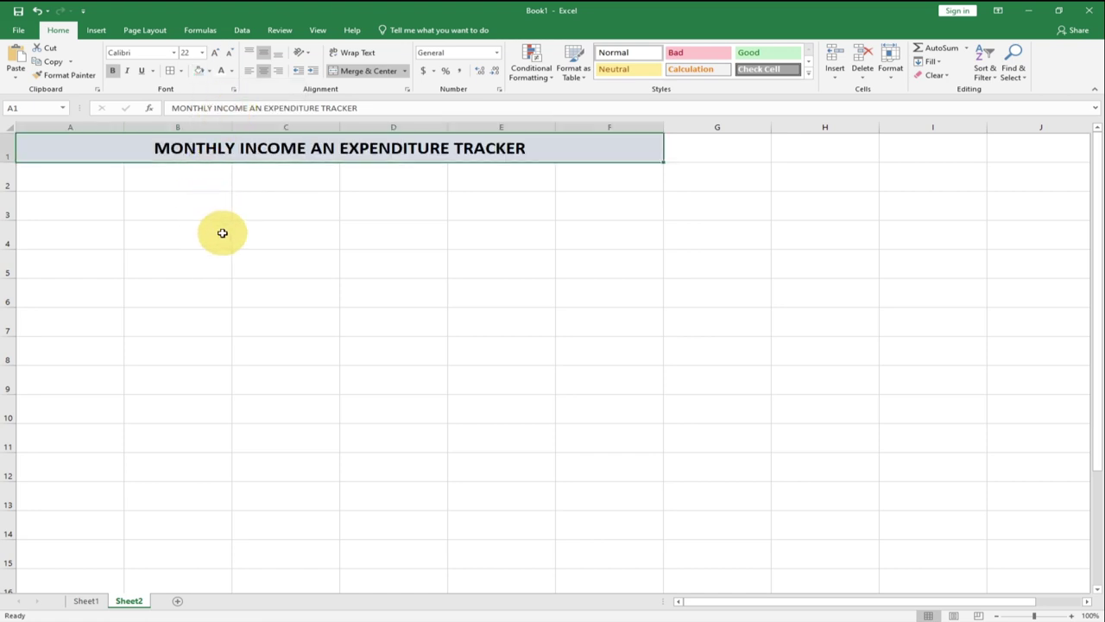
# Following the Sheet1 layout, merge and center A2 to C2 and D2 to F2 on Sheet2
pyautogui.click(87, 604)
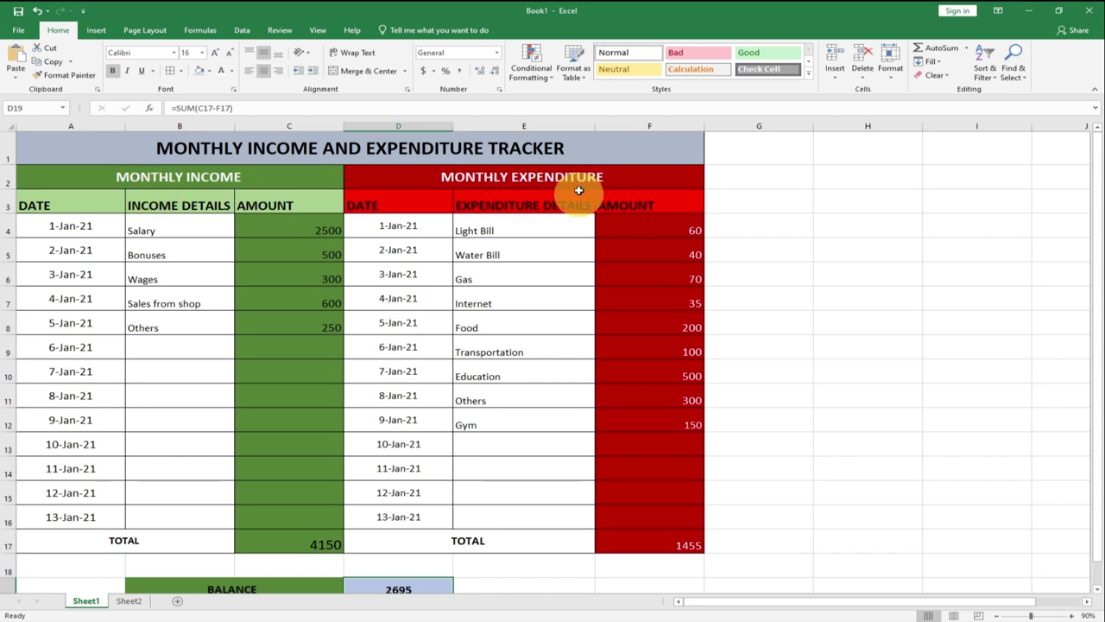
pyautogui.click(129, 600)
pyautogui.moveTo(80, 182); pyautogui.dragTo(253, 170)
pyautogui.click(358, 72)
pyautogui.moveTo(395, 173); pyautogui.dragTo(578, 183)
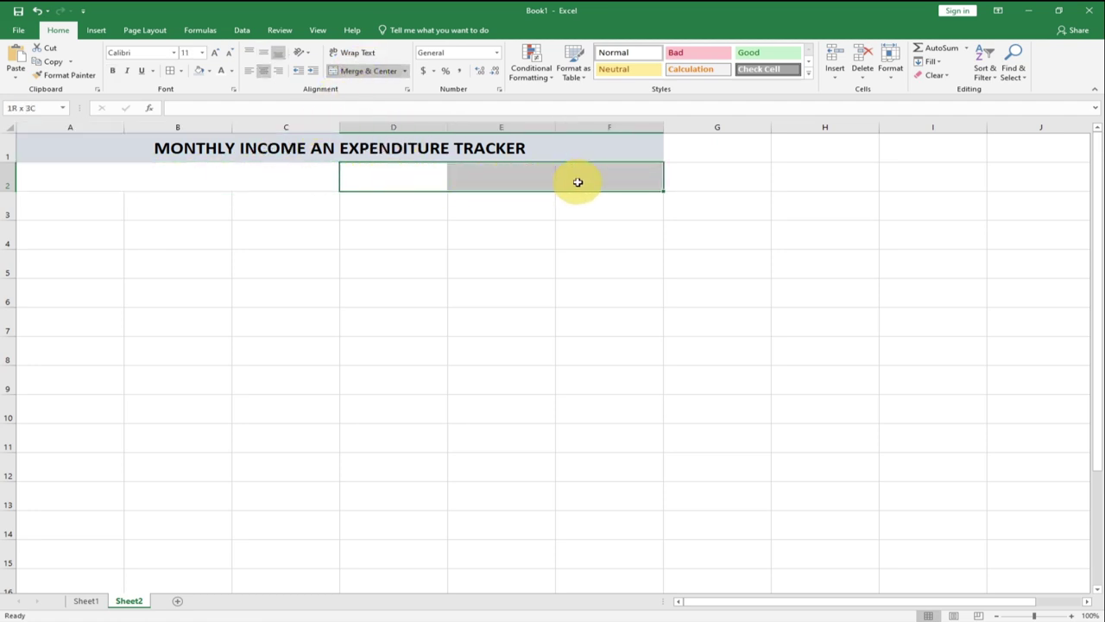
pyautogui.click(359, 71)
# Enter the section headings "MONTHLY INCOME" in A2 and "MONTHY EXPENDITURE" in D2, using Sheet1 as reference
pyautogui.click(162, 175)
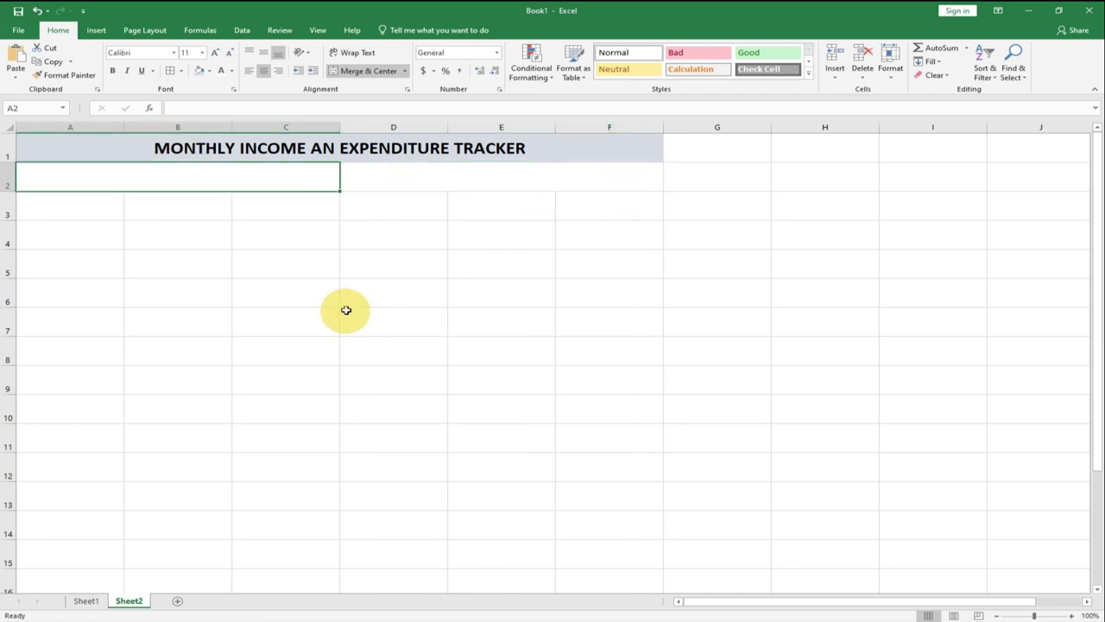
pyautogui.click(86, 601)
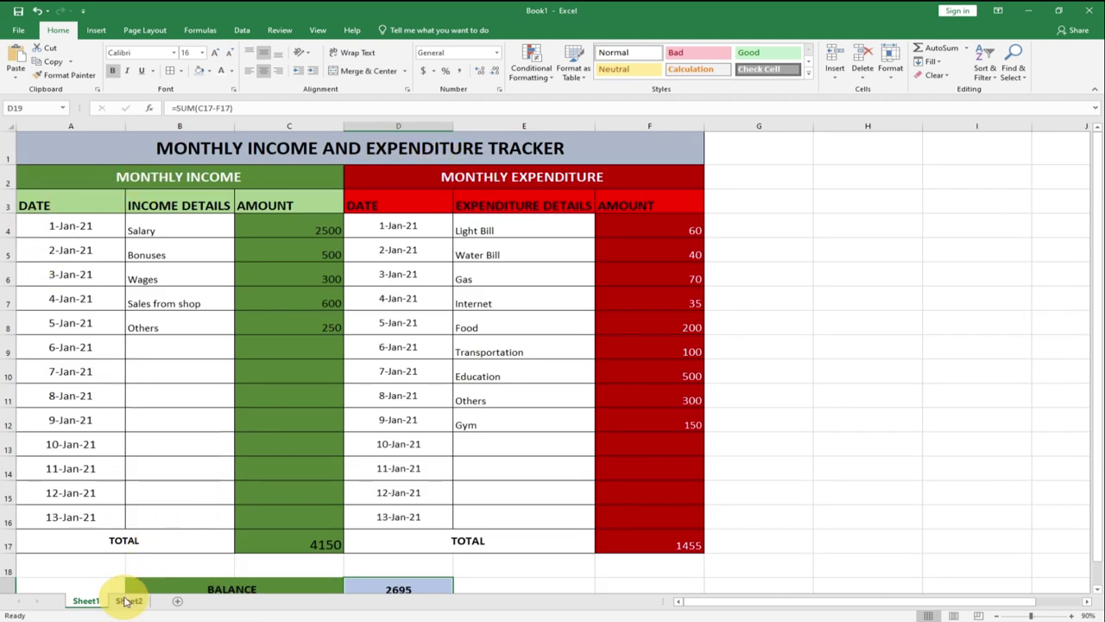
pyautogui.click(130, 600)
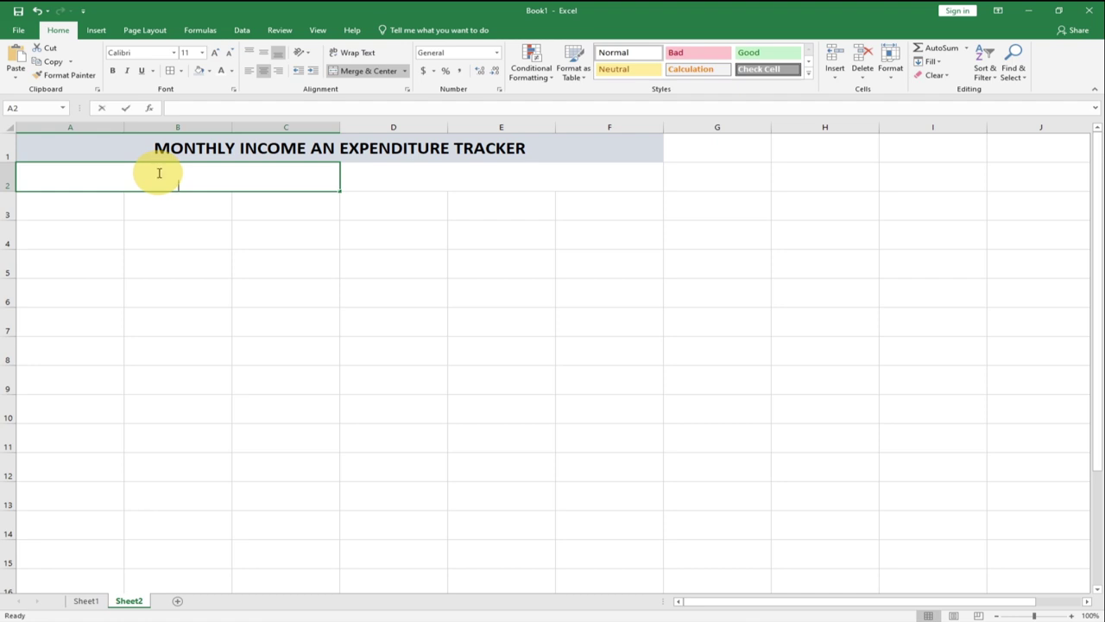
pyautogui.doubleClick(158, 173)
pyautogui.write('MNT')
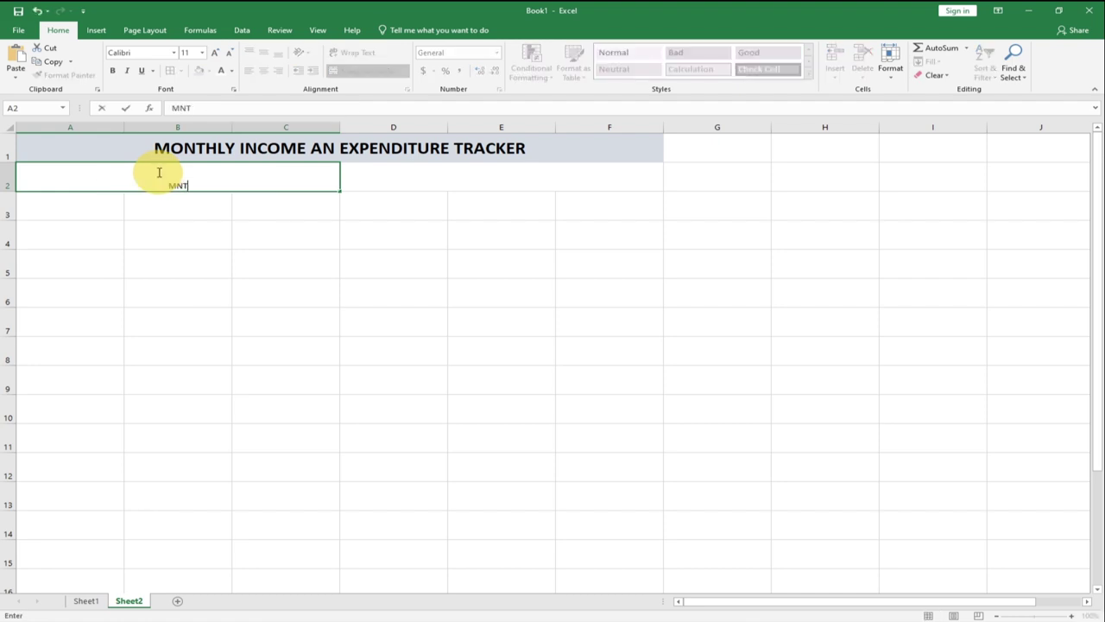
pyautogui.write('ON')
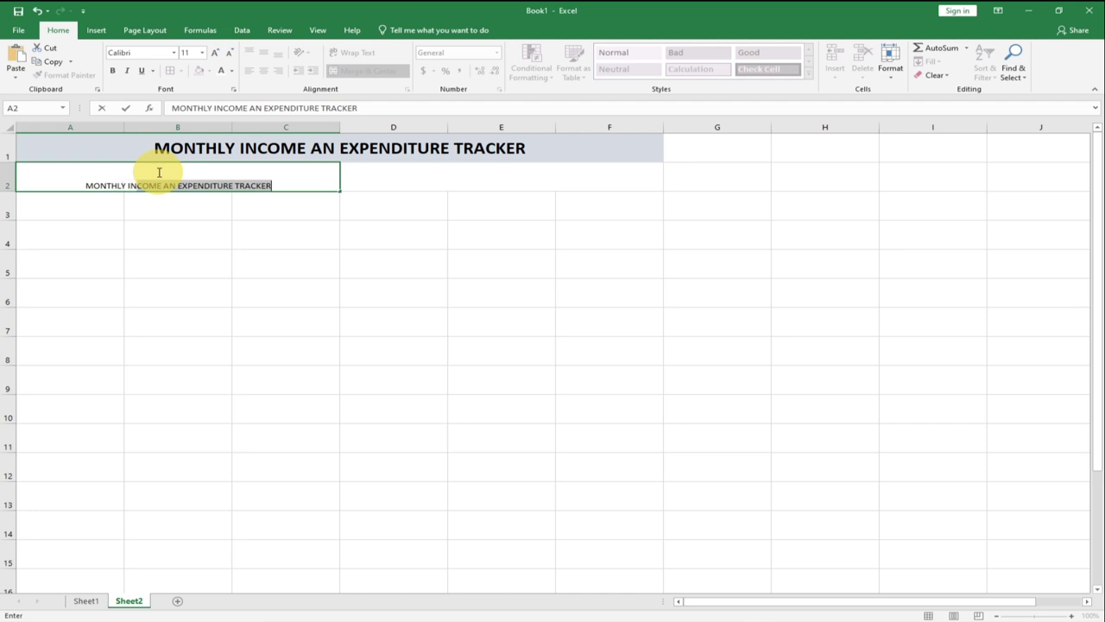
pyautogui.press('BackSpace')
pyautogui.press('Tab')
pyautogui.write('MONTH')
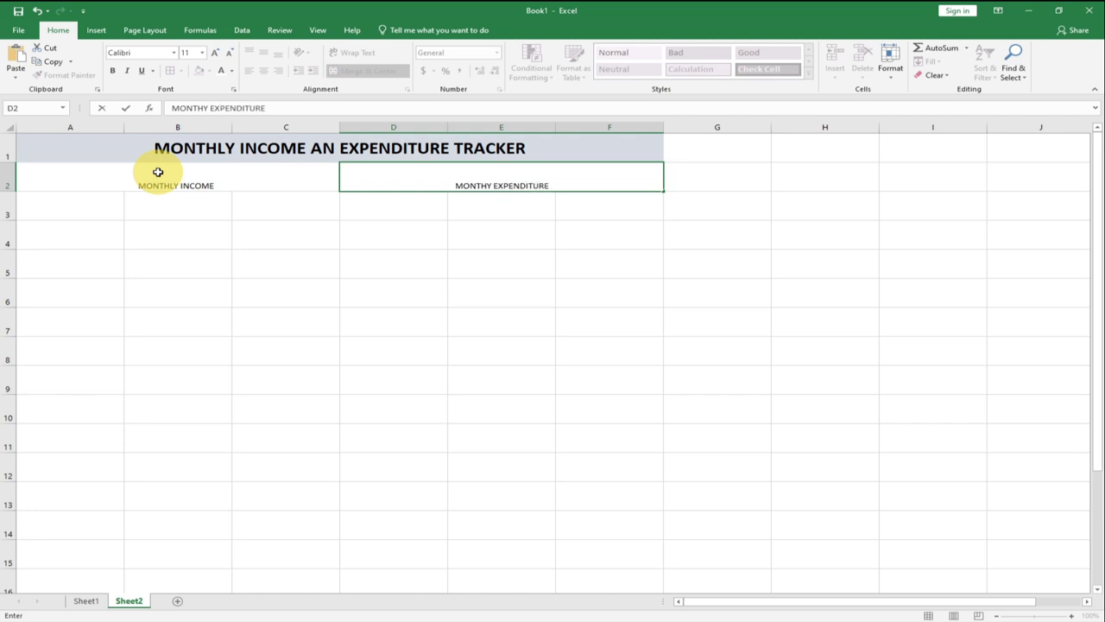
pyautogui.click(152, 198)
# Middle-align the MONTHLY INCOME heading vertically and set its font size to 18
pyautogui.click(138, 180)
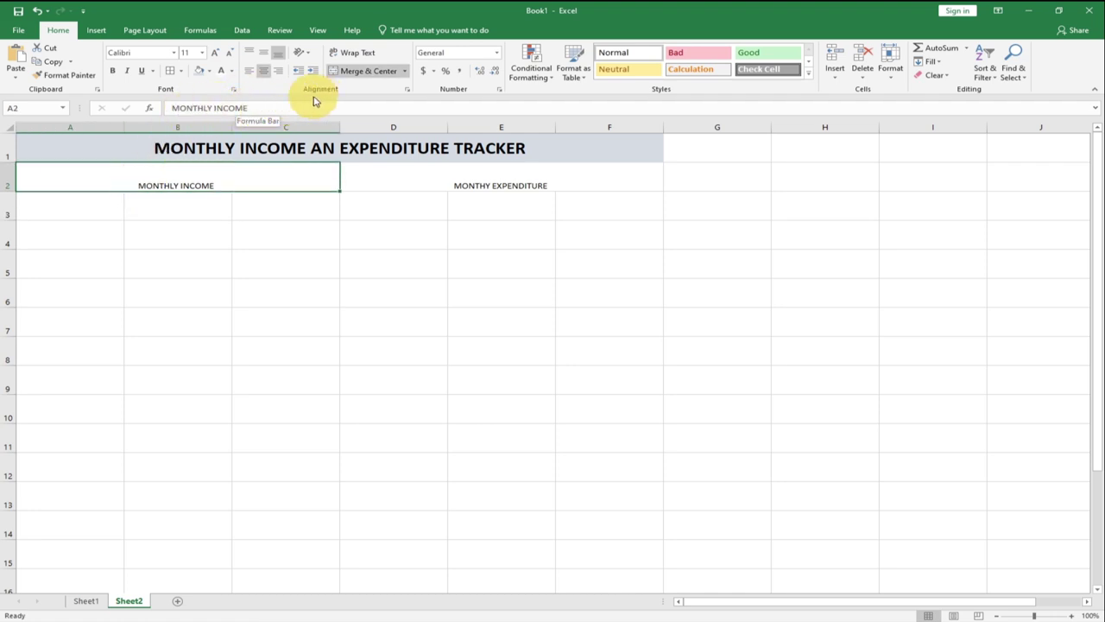
pyautogui.click(266, 57)
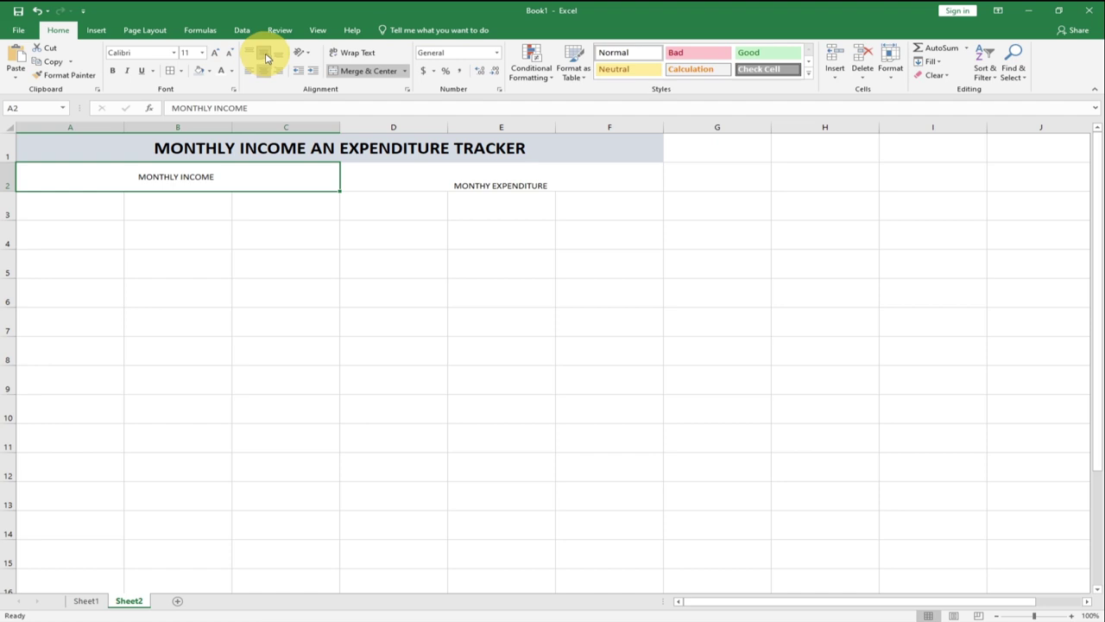
pyautogui.click(204, 57)
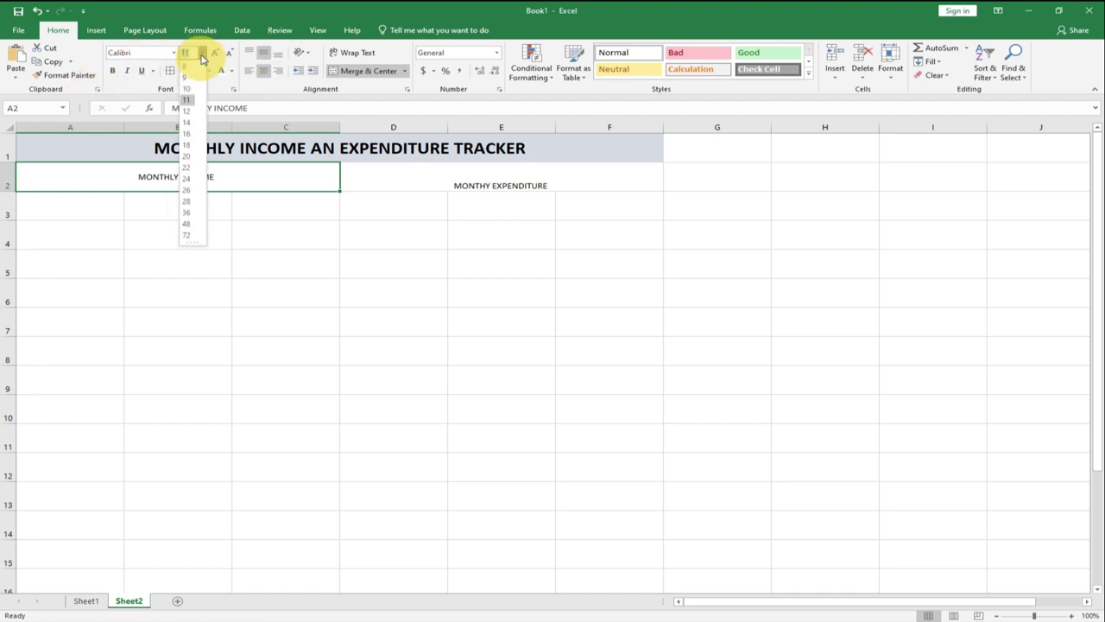
pyautogui.click(188, 147)
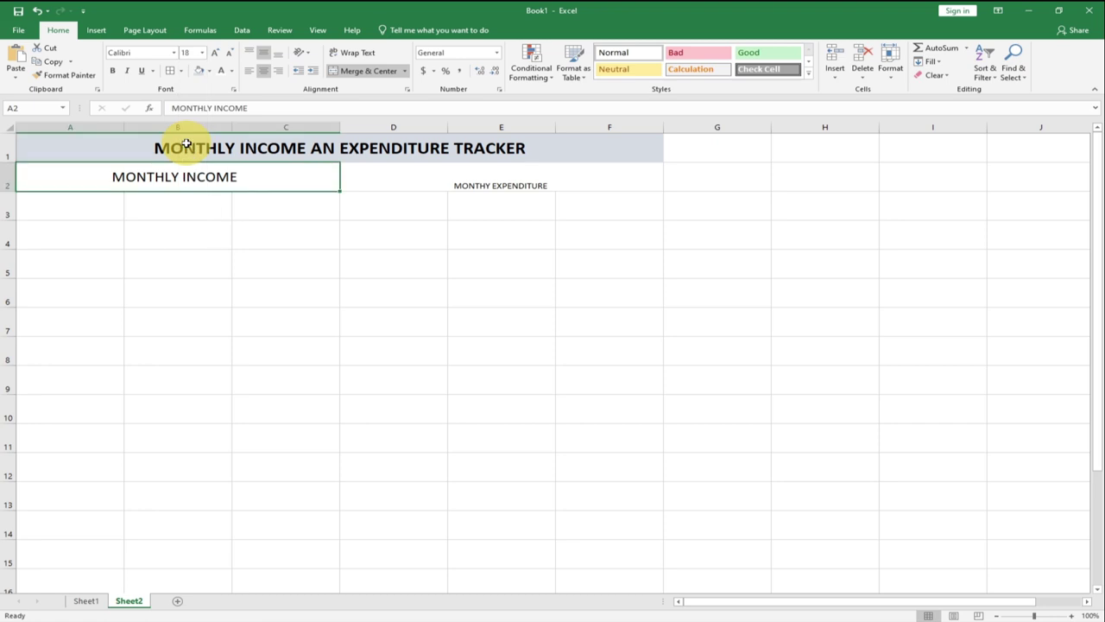
# Fill the MONTHLY INCOME heading with green and make its text bold and white, checking Sheet1 for reference
pyautogui.click(209, 71)
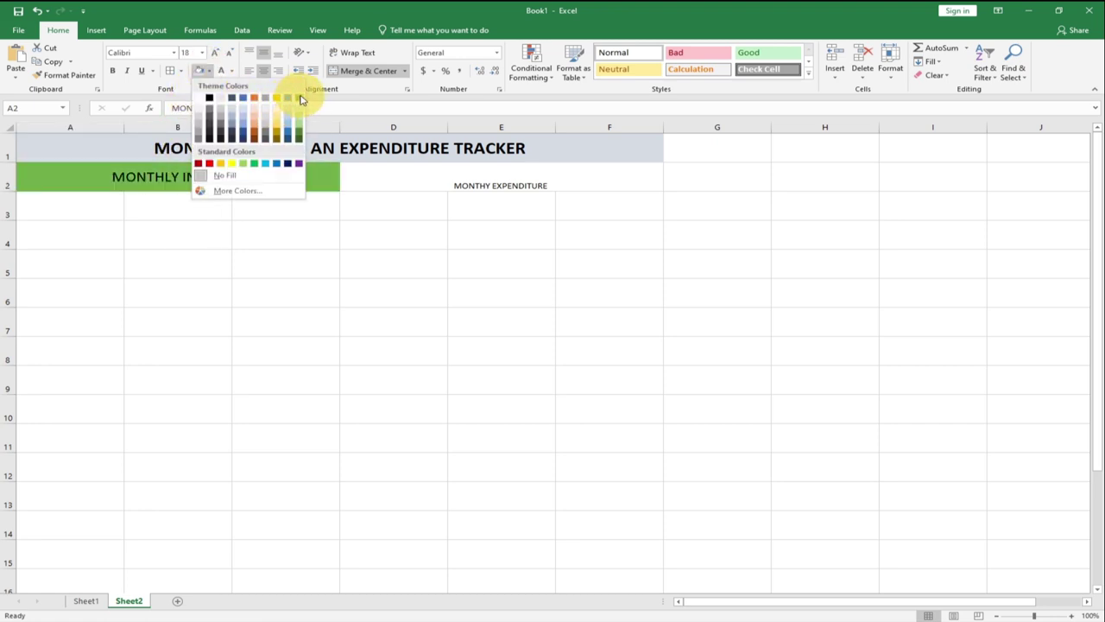
pyautogui.click(299, 98)
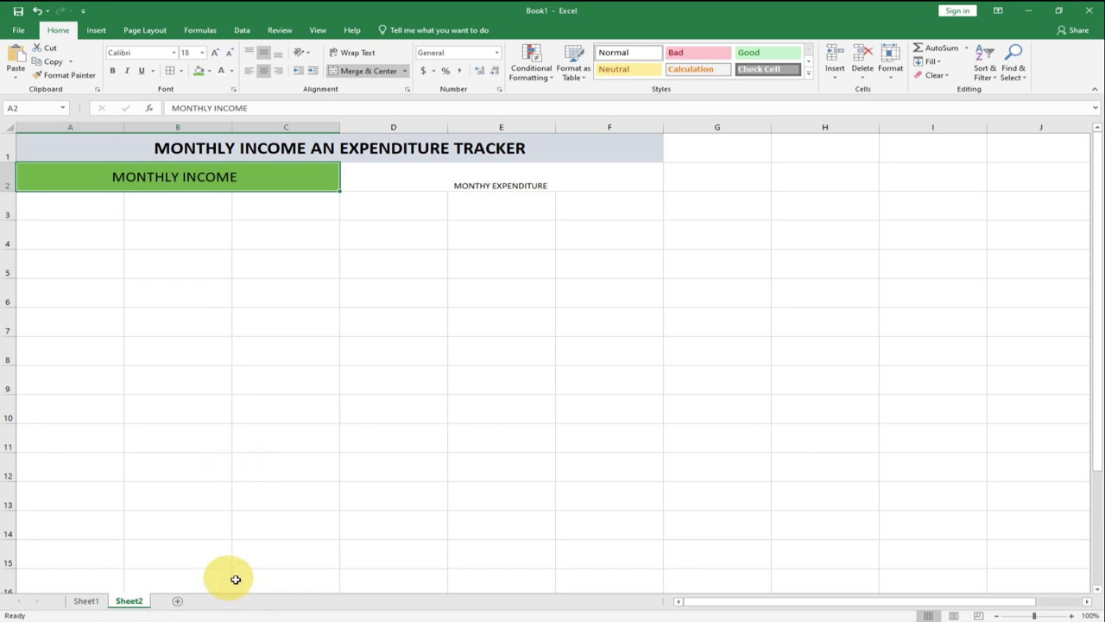
pyautogui.click(97, 606)
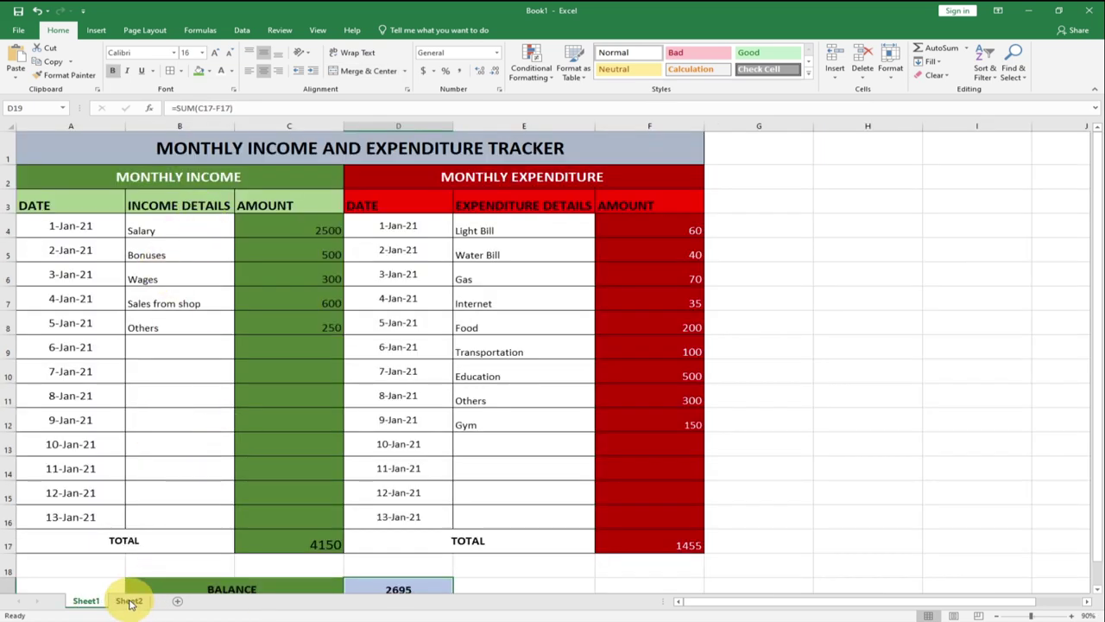
pyautogui.click(129, 603)
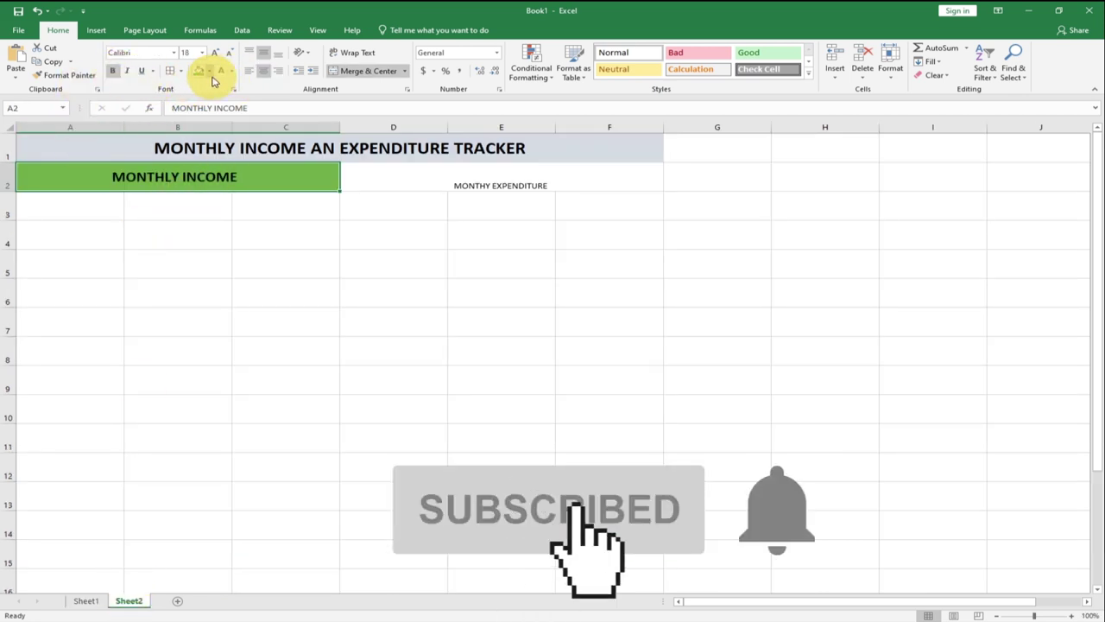
pyautogui.click(230, 73)
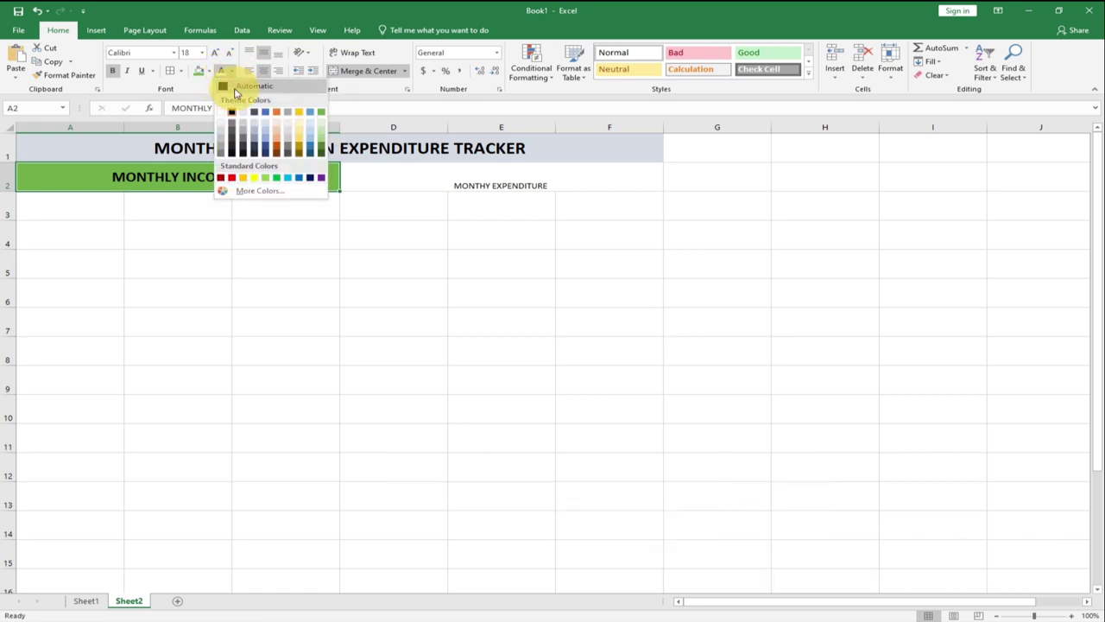
pyautogui.click(230, 112)
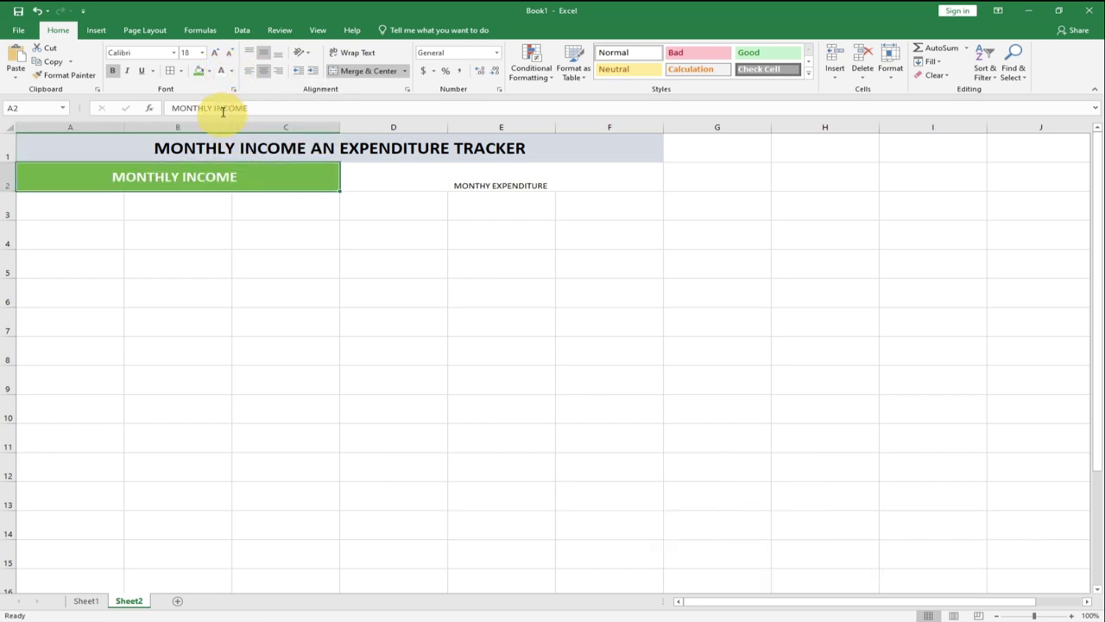
# Format the MONTHY EXPENDITURE heading as middle-aligned, bold, size 18 text on a dark red fill
pyautogui.click(389, 179)
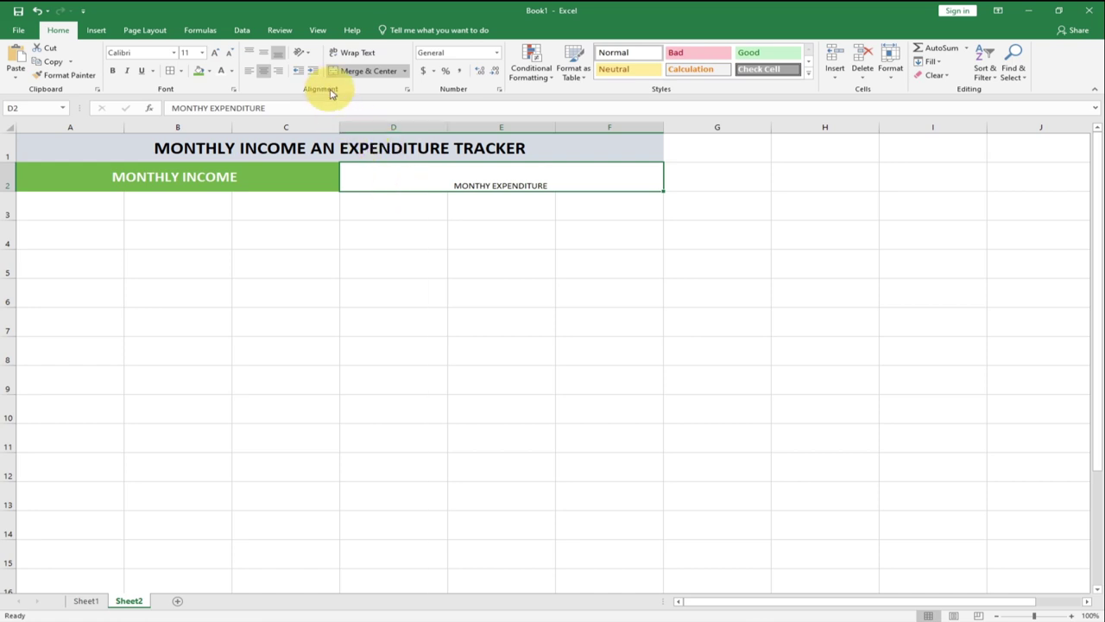
pyautogui.click(263, 54)
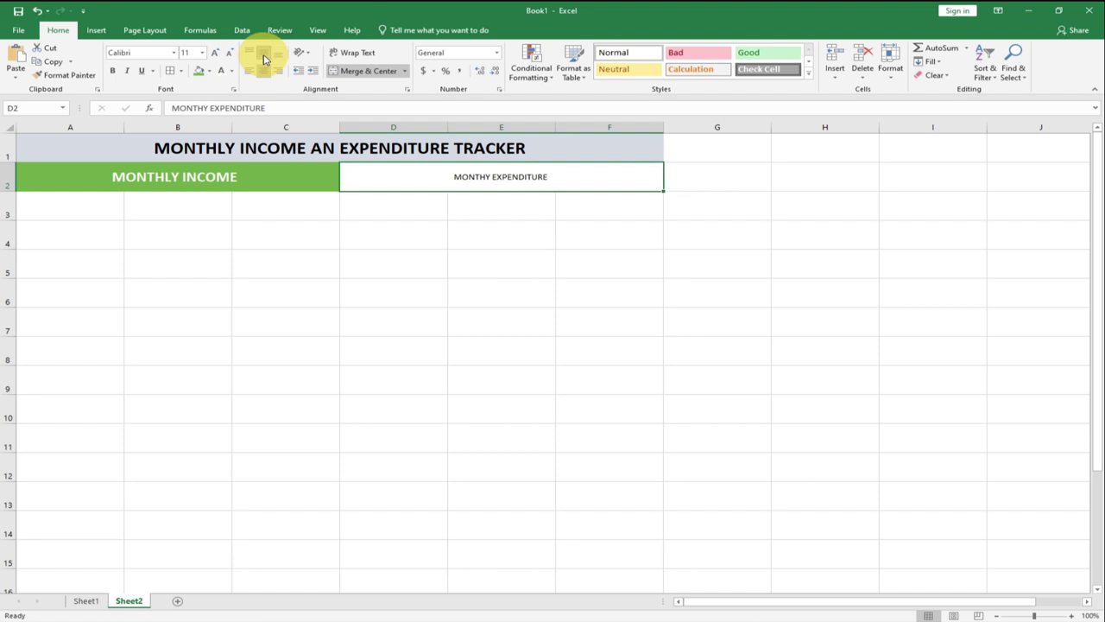
pyautogui.click(202, 53)
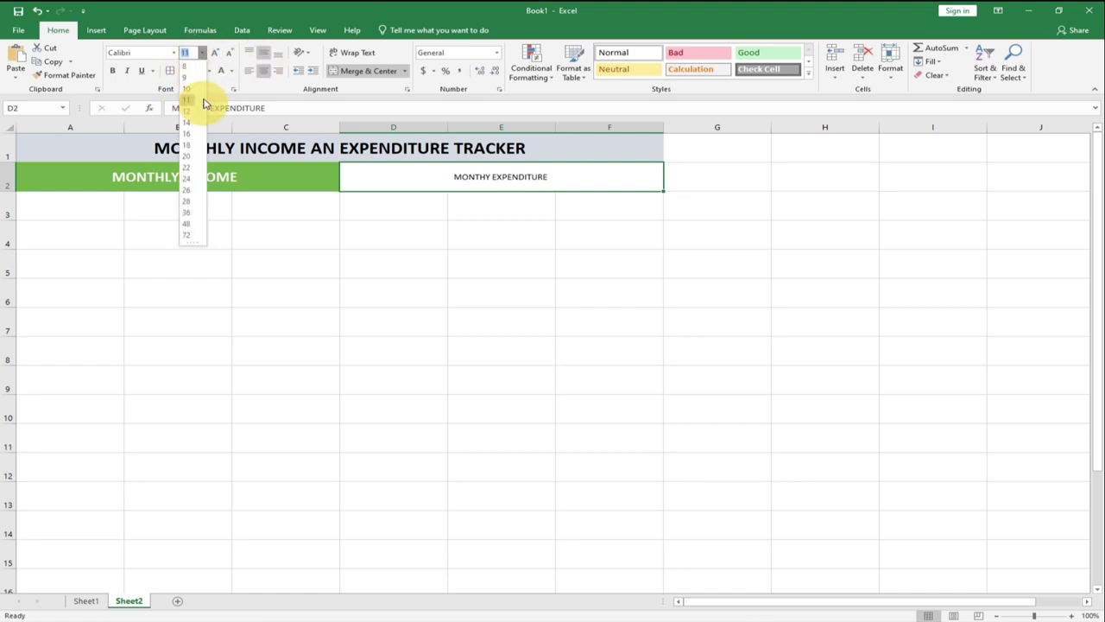
pyautogui.click(188, 147)
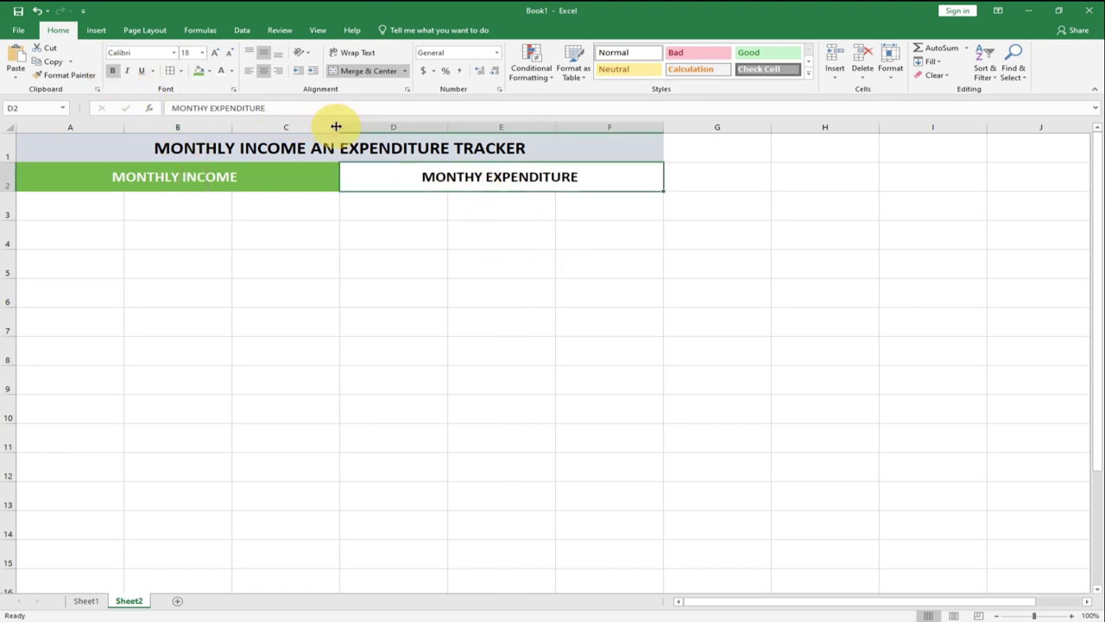
pyautogui.click(211, 74)
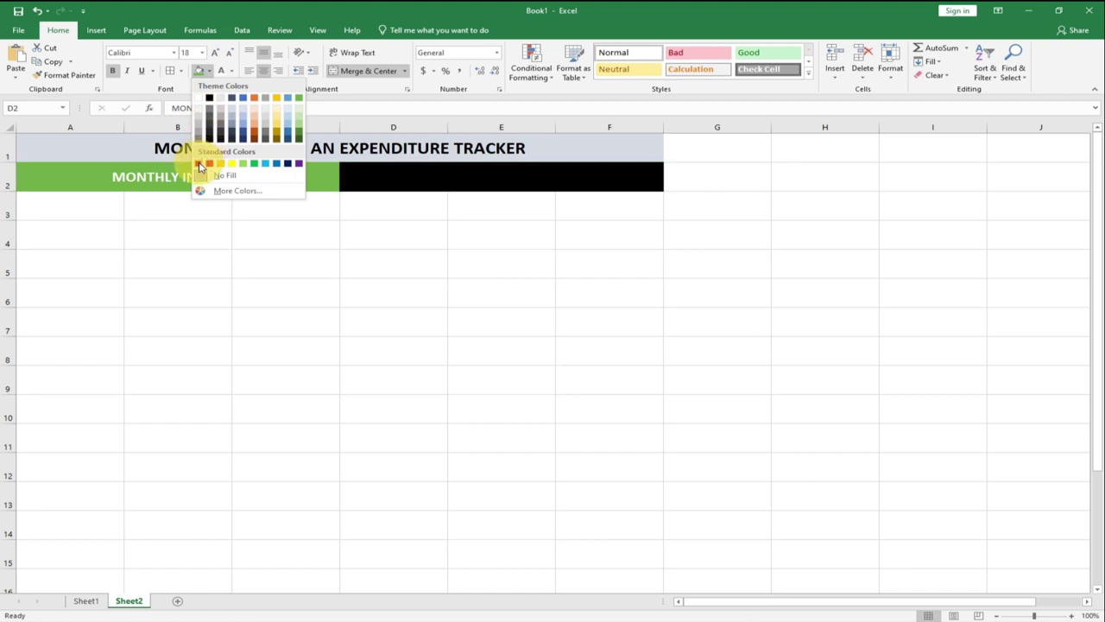
pyautogui.click(203, 167)
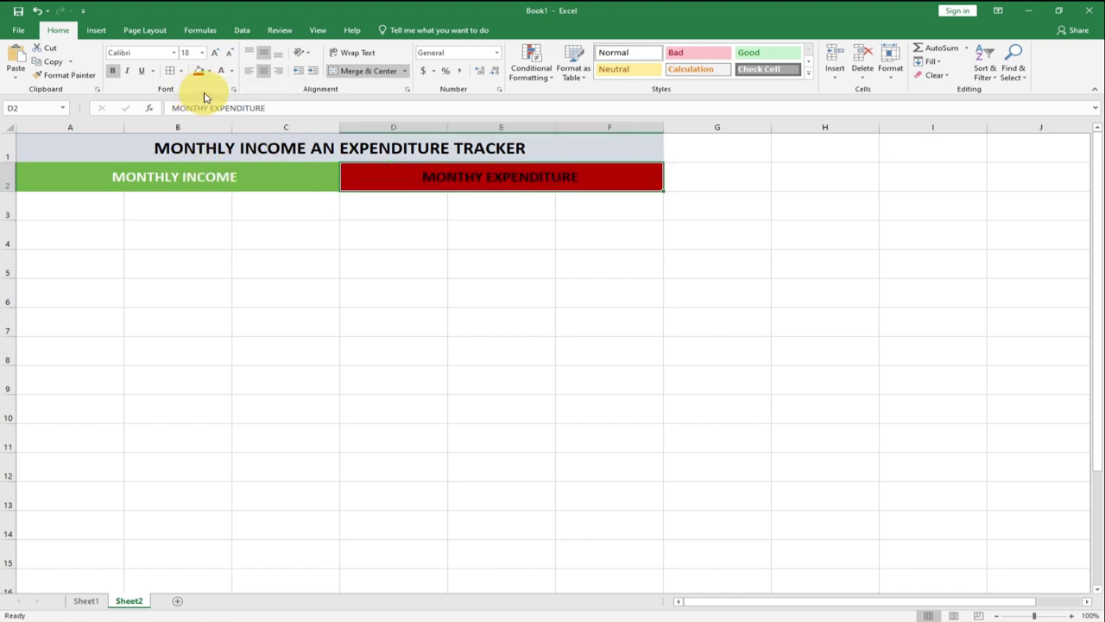
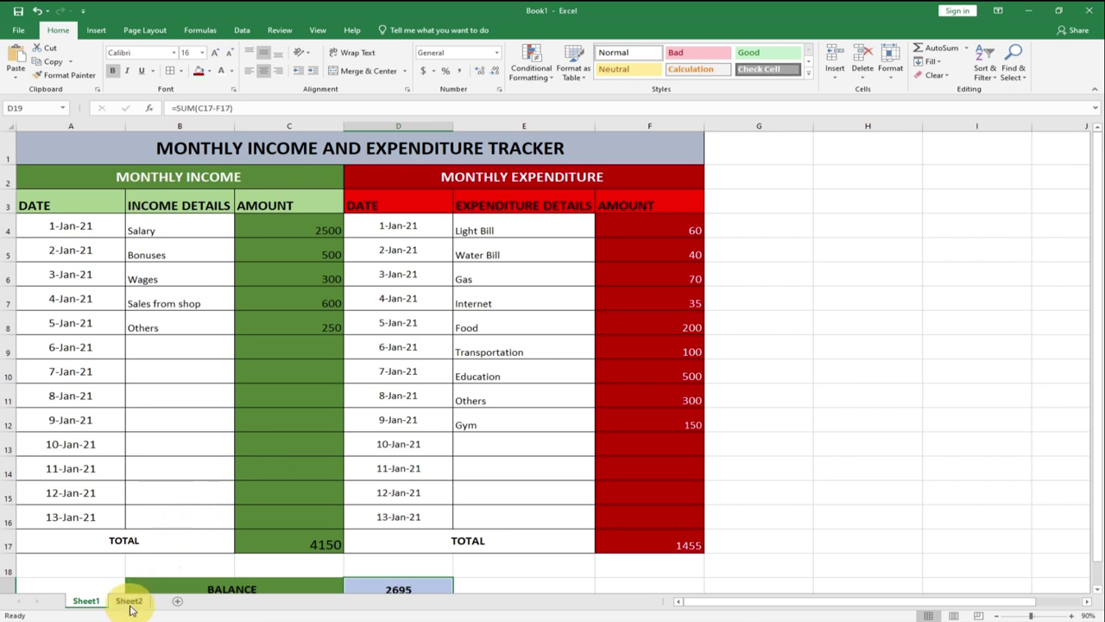
# Fill cells A3 to C3 on Sheet2, below the MONTHLY INCOME heading, with light green
pyautogui.click(130, 600)
pyautogui.moveTo(43, 213); pyautogui.dragTo(238, 203)
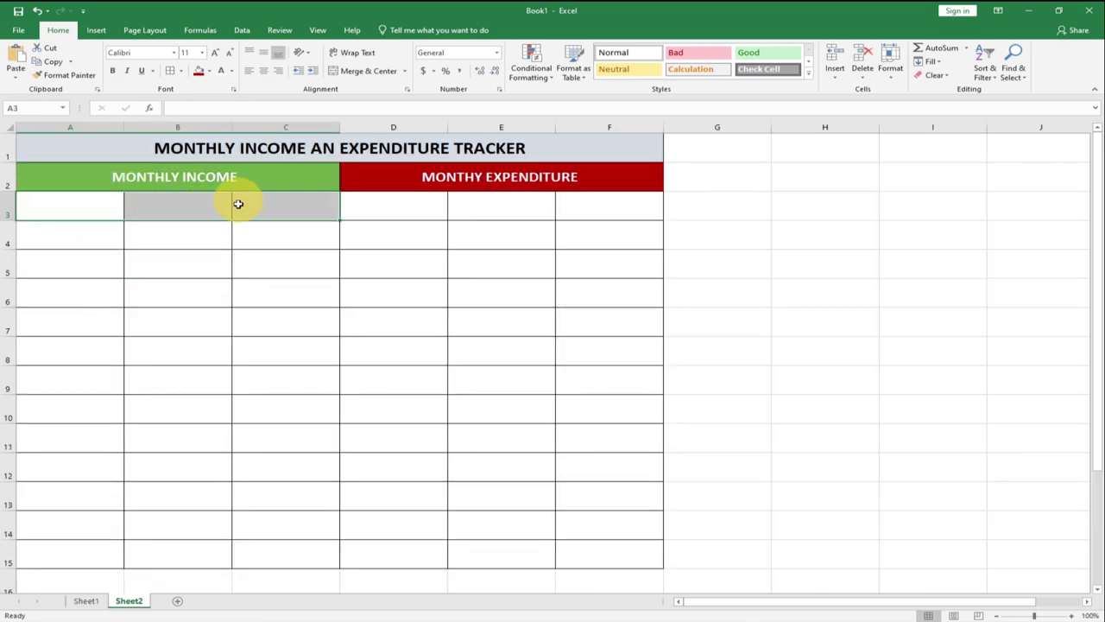
pyautogui.click(210, 72)
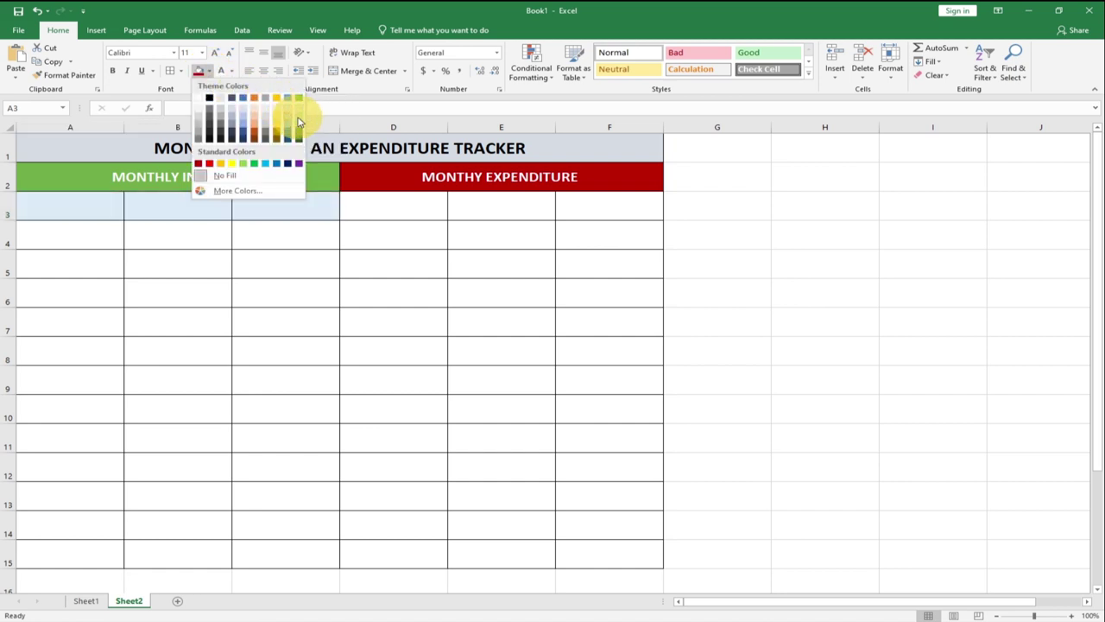
pyautogui.click(298, 130)
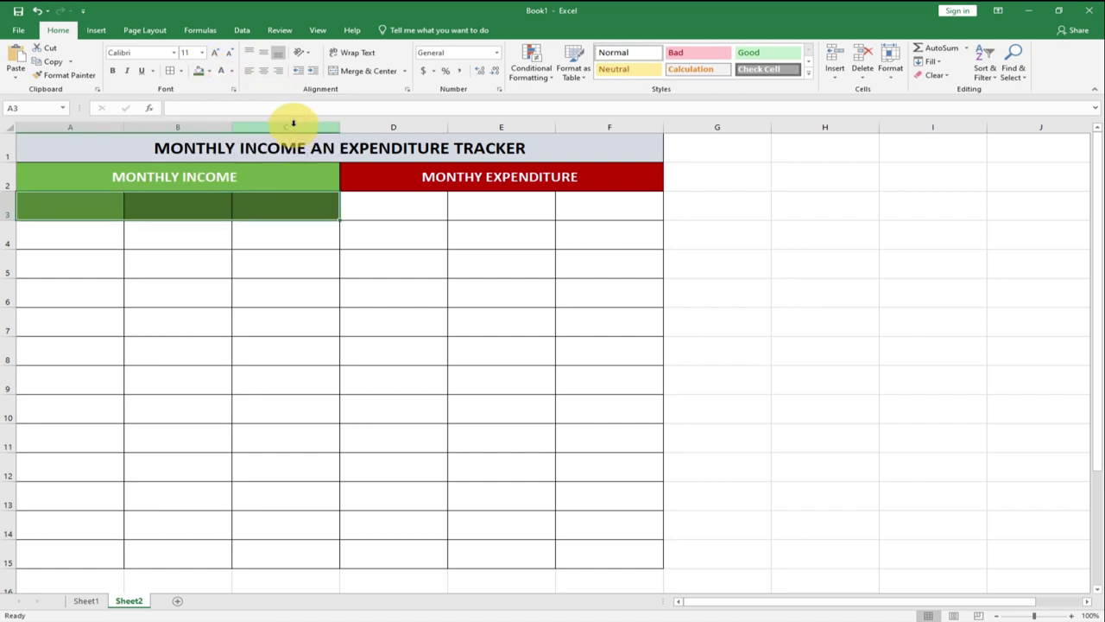
pyautogui.click(208, 71)
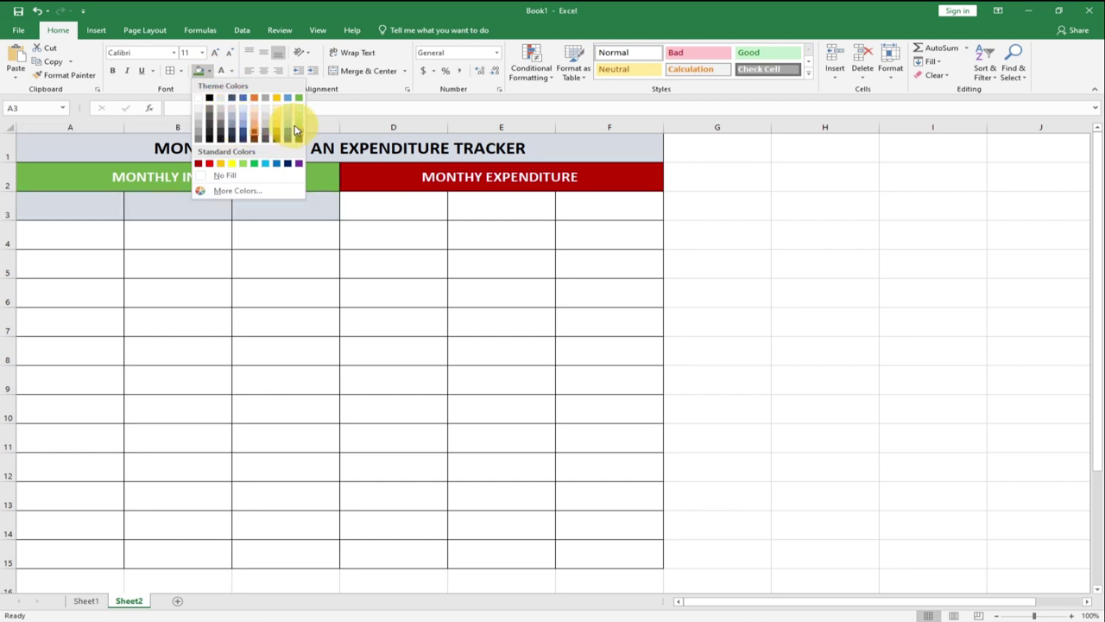
pyautogui.click(298, 121)
# Fill cells D3 to F3, below the MONTHY EXPENDITURE heading, with red
pyautogui.moveTo(357, 205); pyautogui.dragTo(562, 204)
pyautogui.click(210, 72)
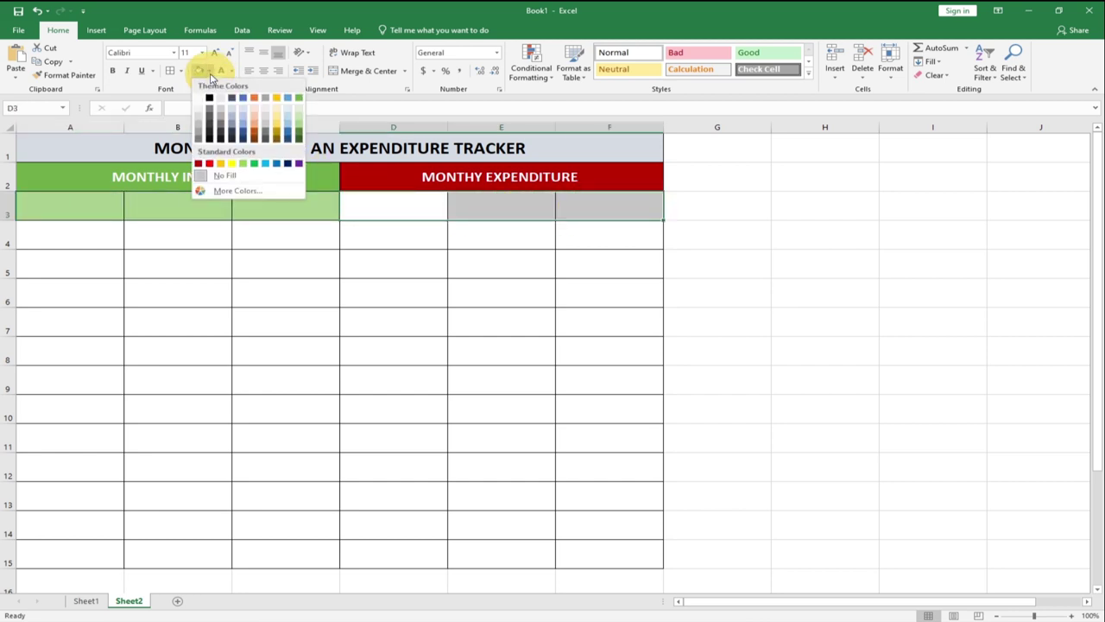
pyautogui.click(212, 169)
pyautogui.click(208, 202)
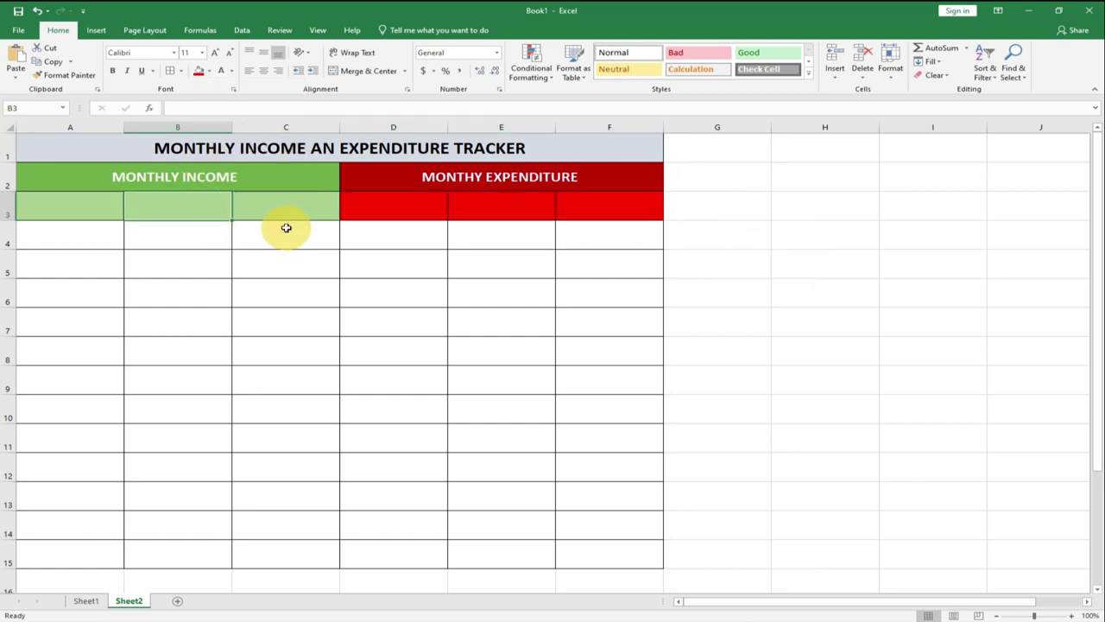
# Fill cells C3 to C15 with green and cells F3 to F15 with dark red
pyautogui.moveTo(285, 205); pyautogui.dragTo(304, 553)
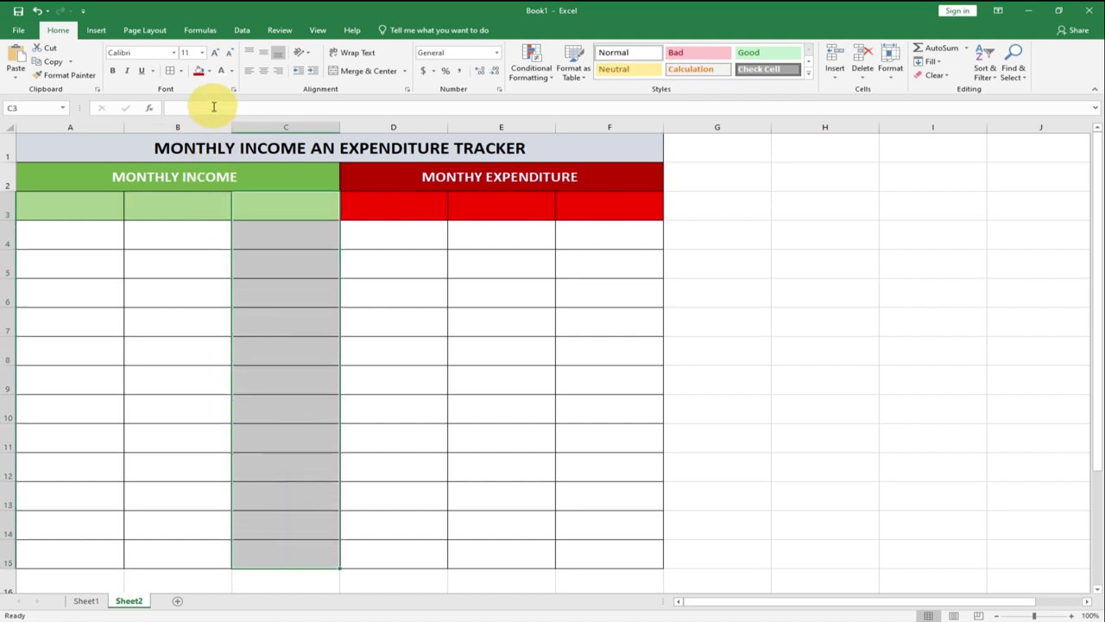
pyautogui.click(210, 72)
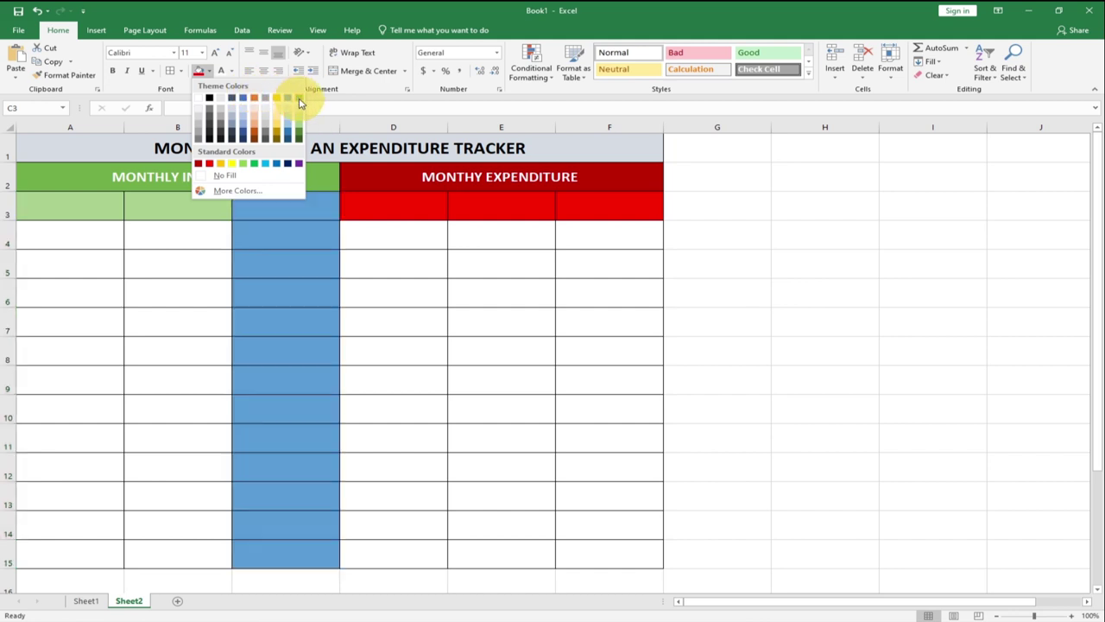
pyautogui.click(301, 102)
pyautogui.moveTo(637, 202); pyautogui.dragTo(623, 553)
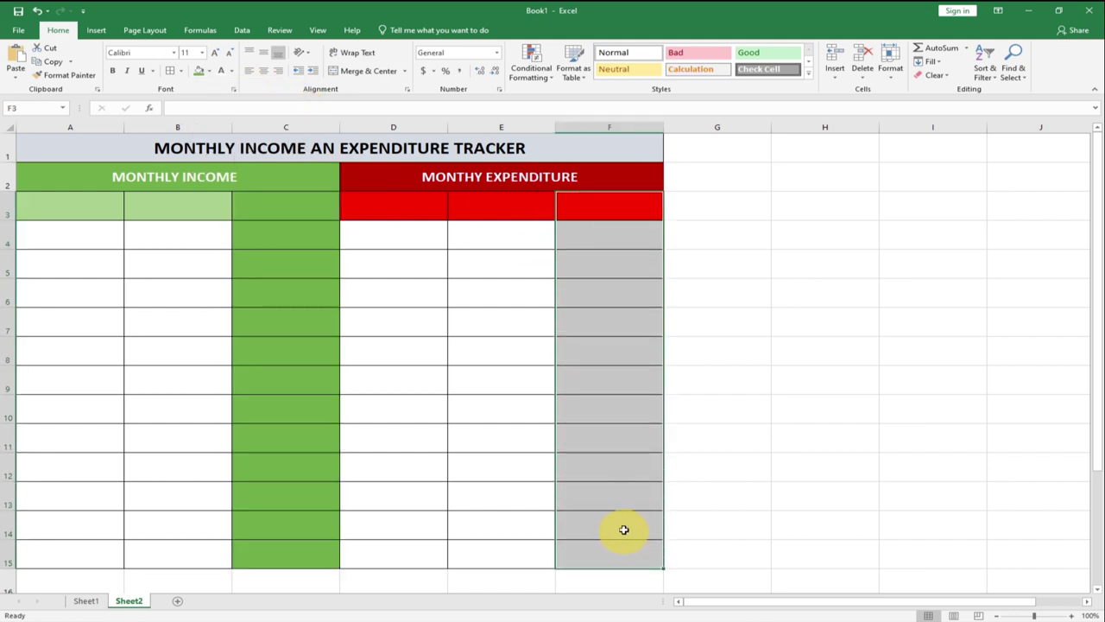
pyautogui.click(210, 72)
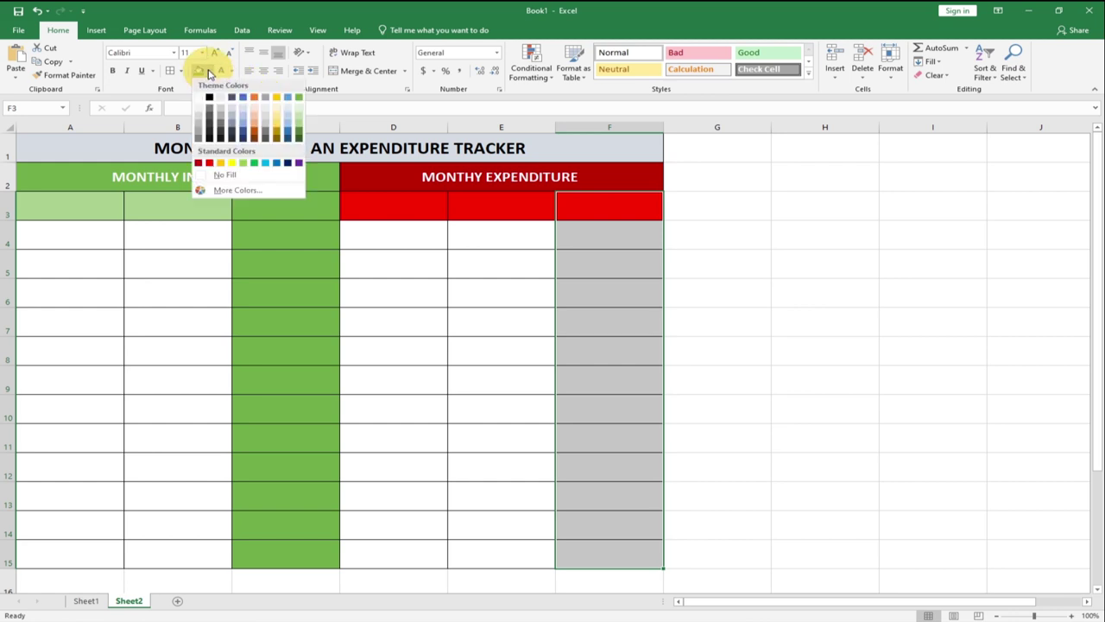
pyautogui.click(198, 160)
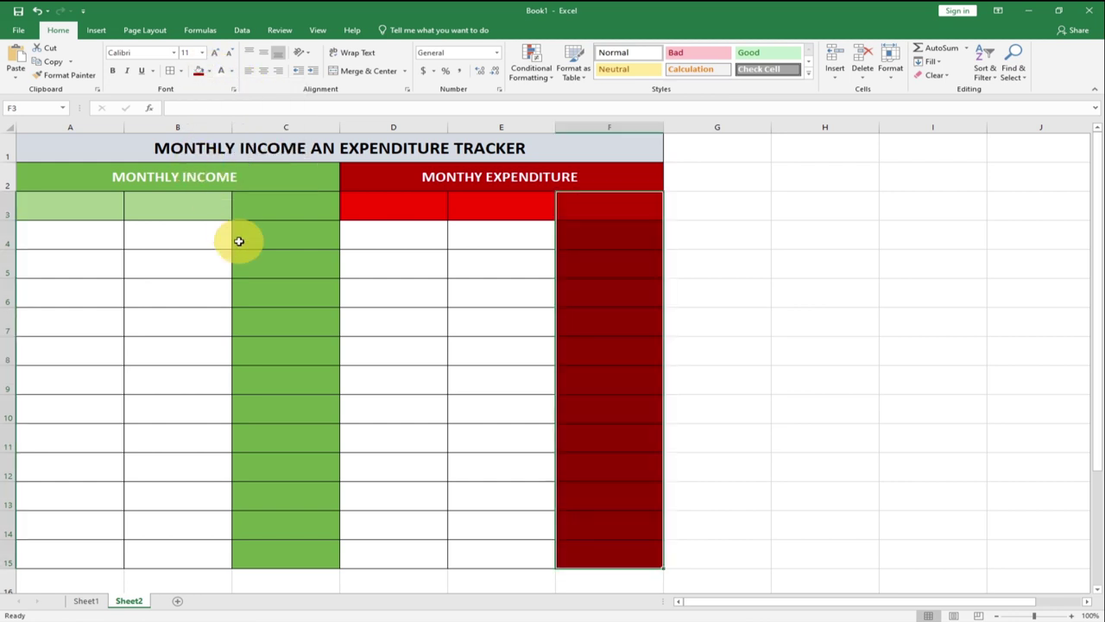
pyautogui.click(271, 261)
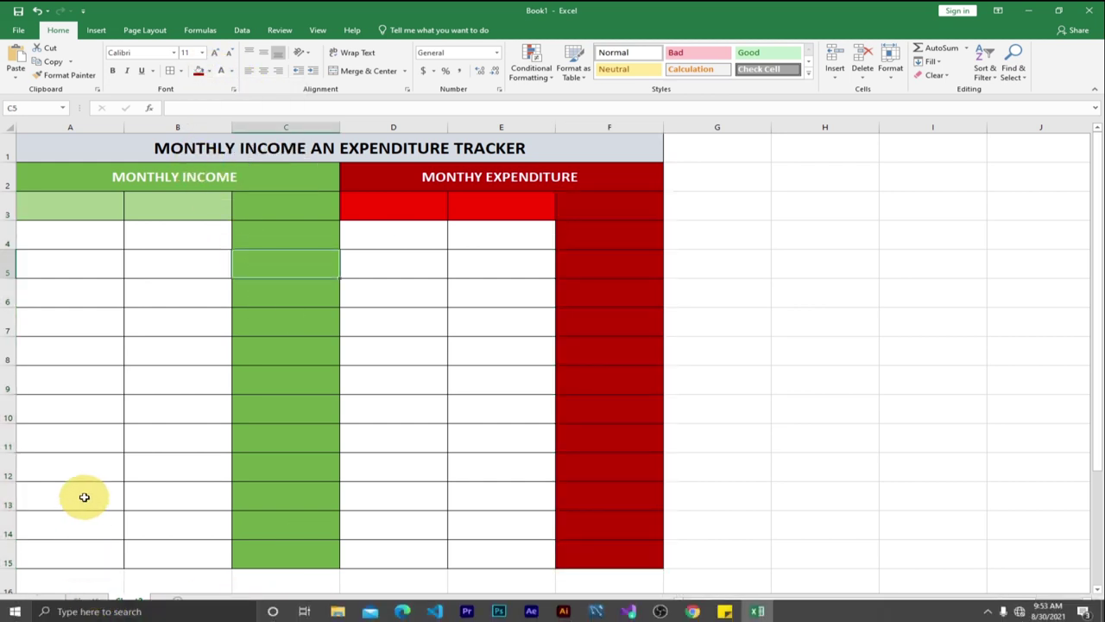
# Using Sheet1 as reference, enter the income column headings DATE, INCOME DETAILS and AMOUNT in A3 to C3 on Sheet2
pyautogui.click(87, 602)
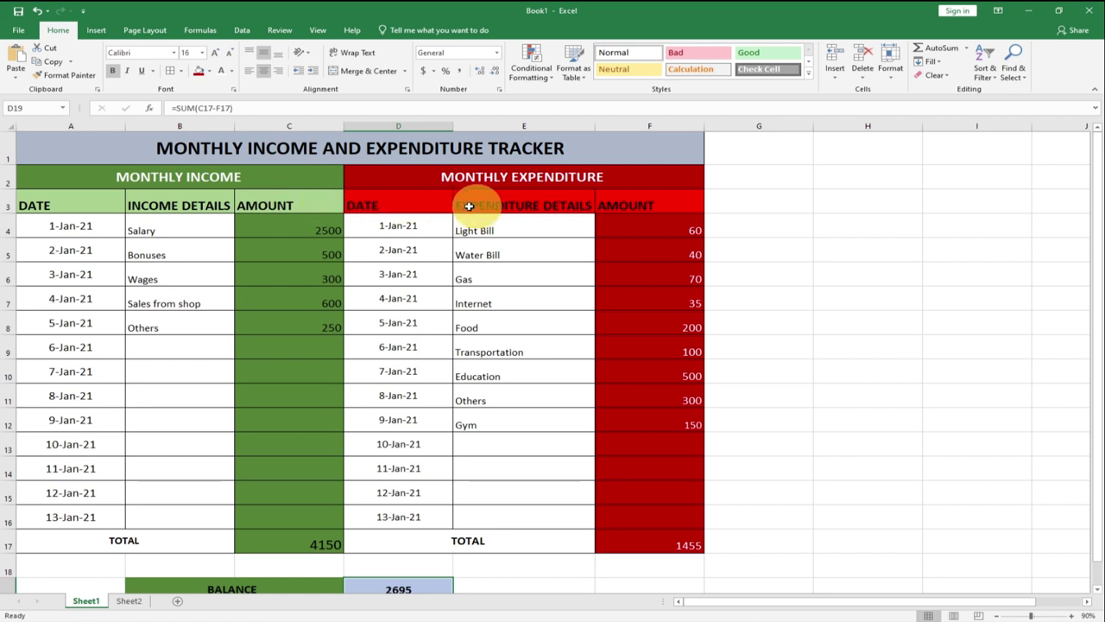
pyautogui.click(129, 600)
pyautogui.click(62, 215)
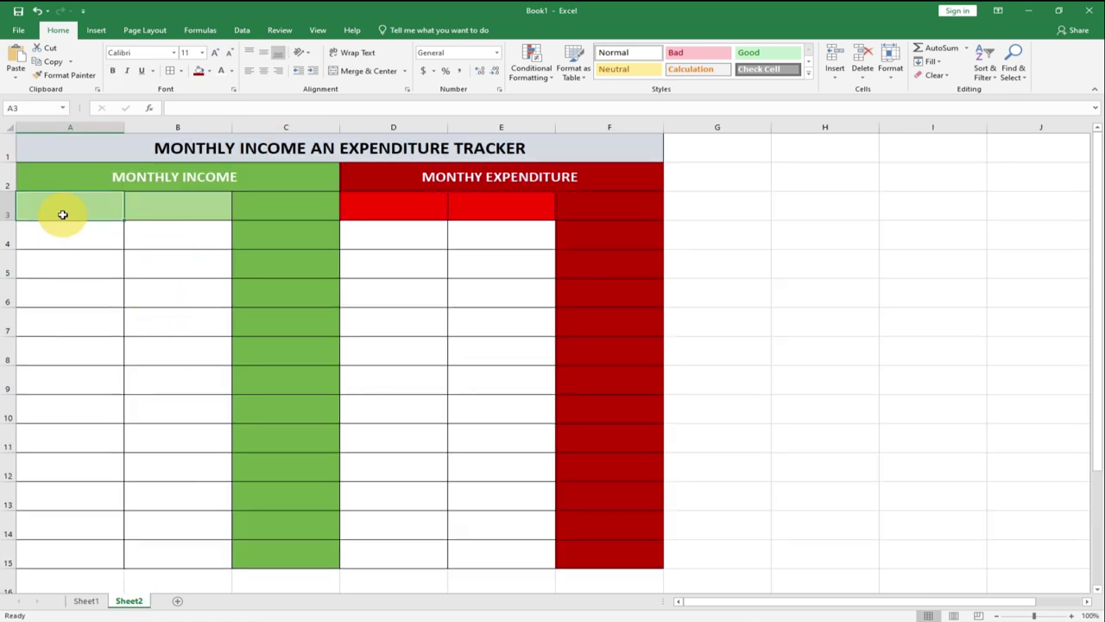
pyautogui.write('DATE')
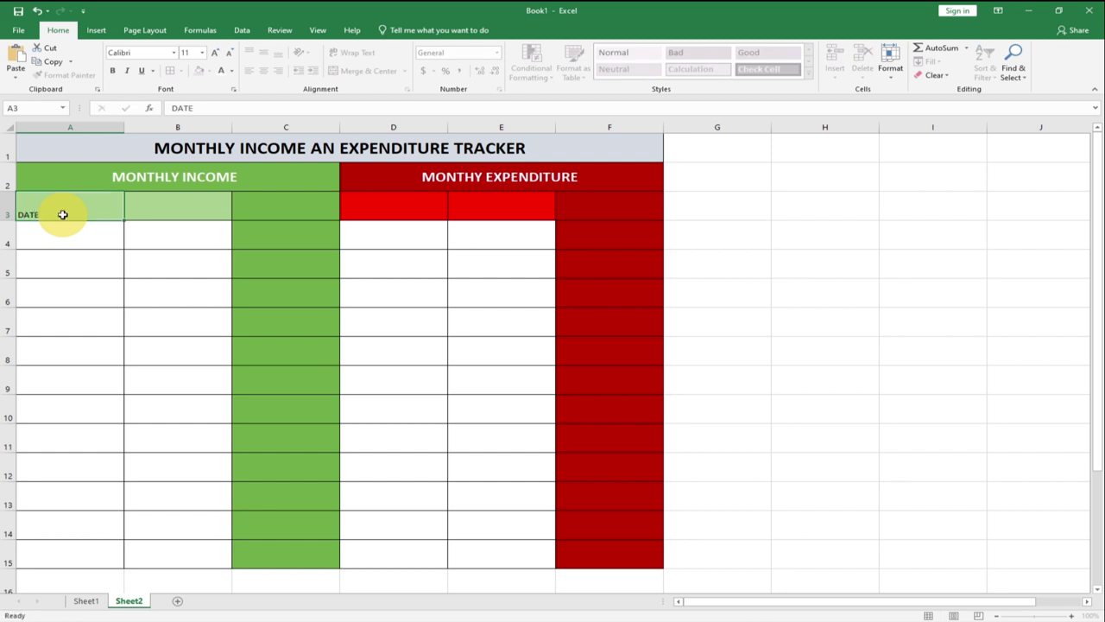
pyautogui.press('Tab')
pyautogui.write('IN')
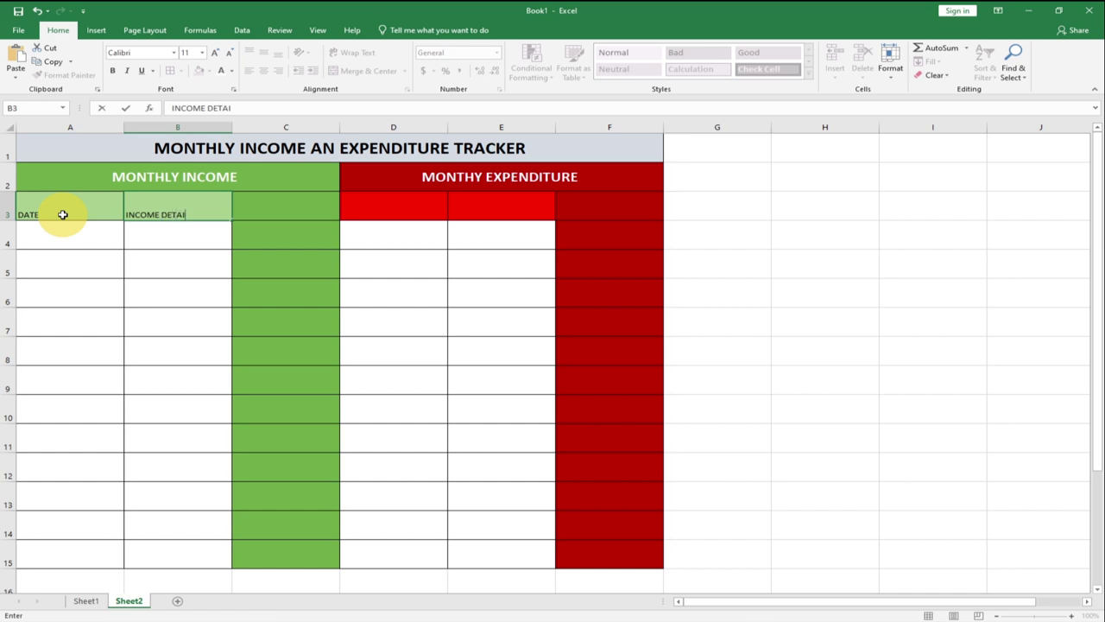
pyautogui.press('Tab')
pyautogui.write('AMOUN')
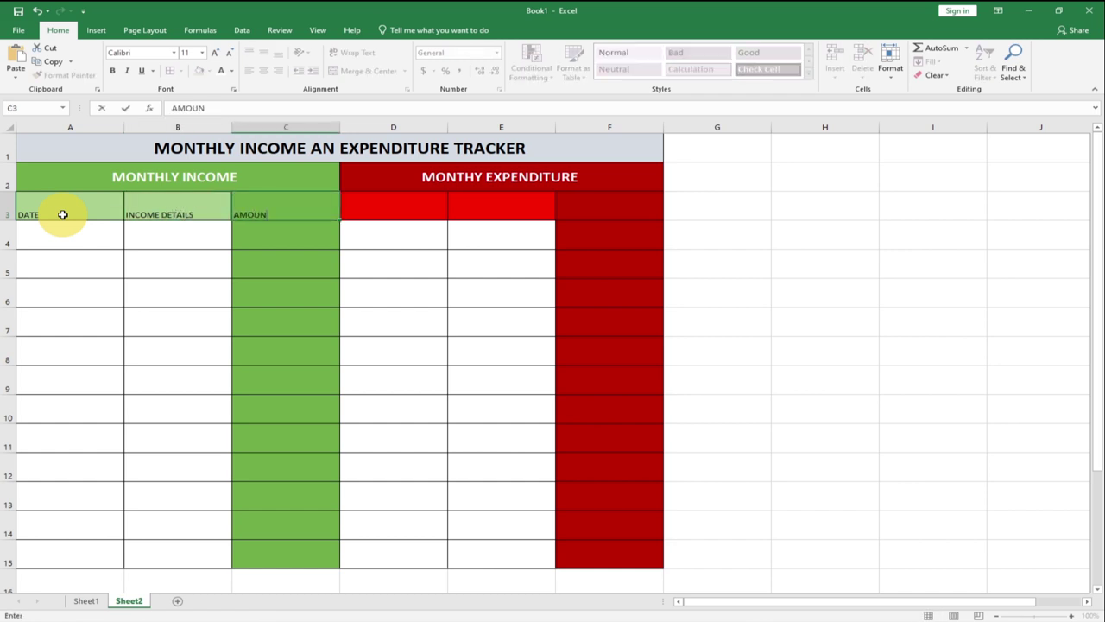
pyautogui.write('T')
pyautogui.press('Tab')
# Enter the expenditure column headings DATE, EXPENDITURE DETAILS and AMOUNT in D3 to F3
pyautogui.write('D')
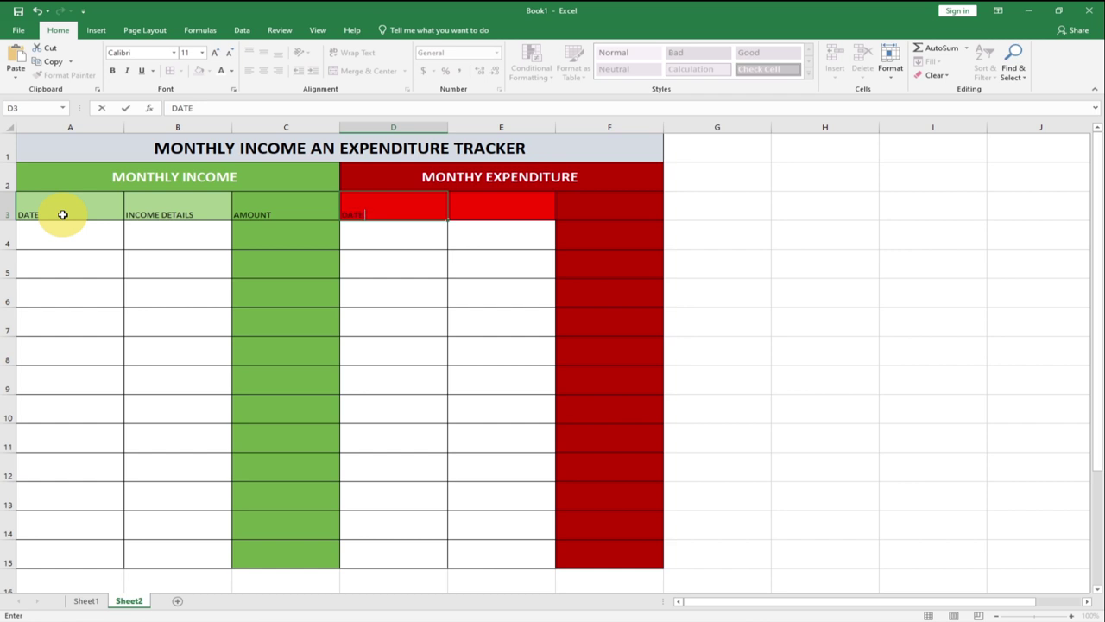
pyautogui.press('Tab')
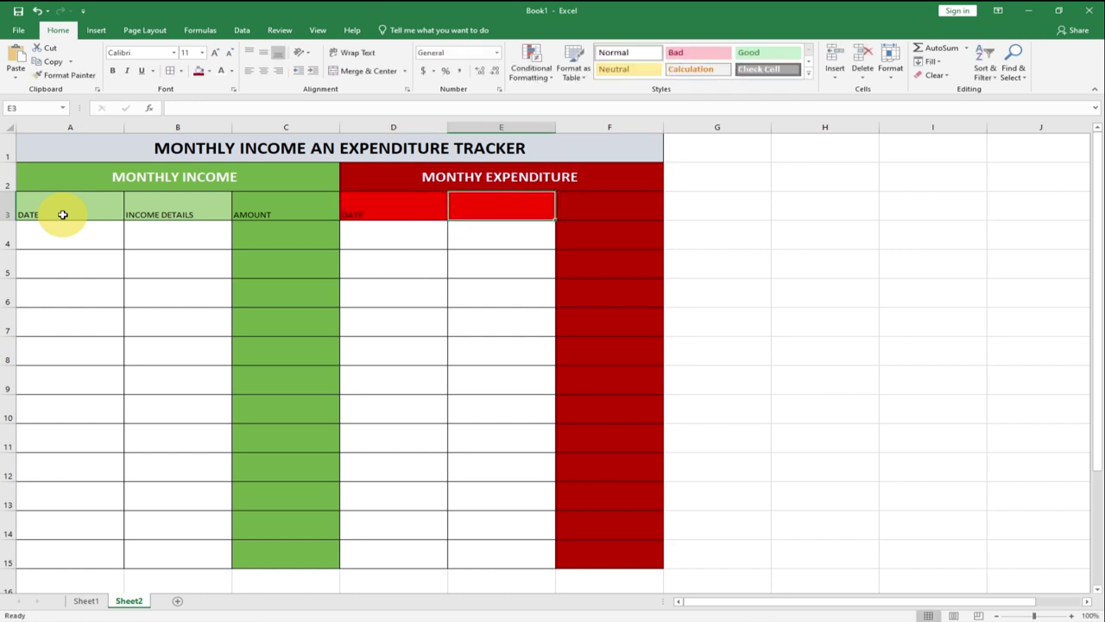
pyautogui.write('EXPENDITURE DETAILS')
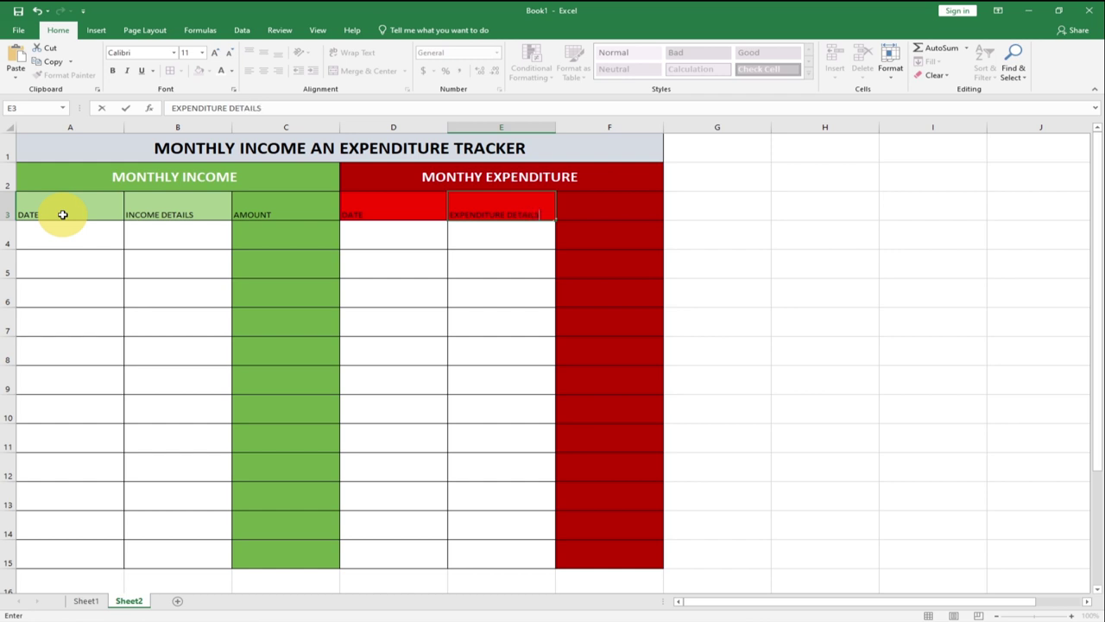
pyautogui.press('Tab')
pyautogui.write('AMO')
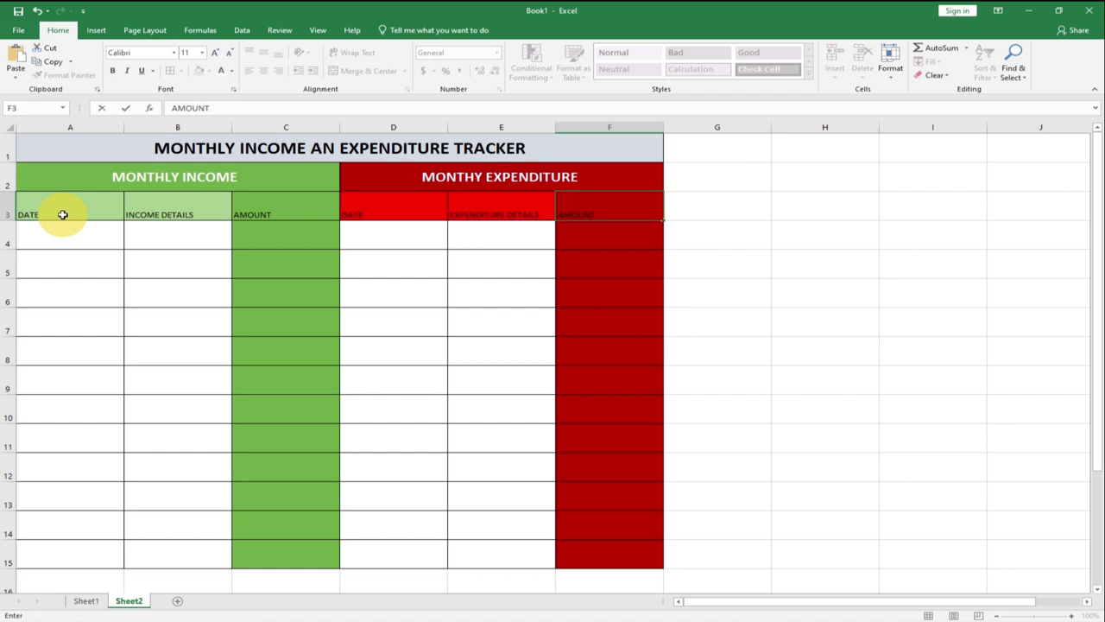
# After checking Sheet1, center the column headings in A3 to F3 on Sheet2 horizontally and vertically
pyautogui.click(84, 602)
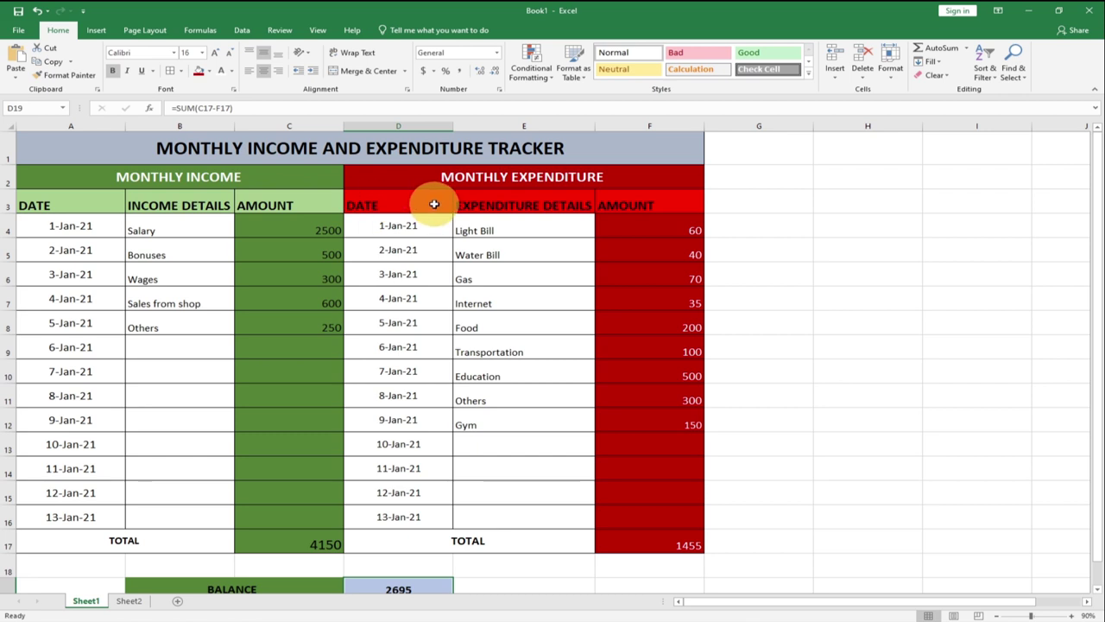
pyautogui.click(138, 600)
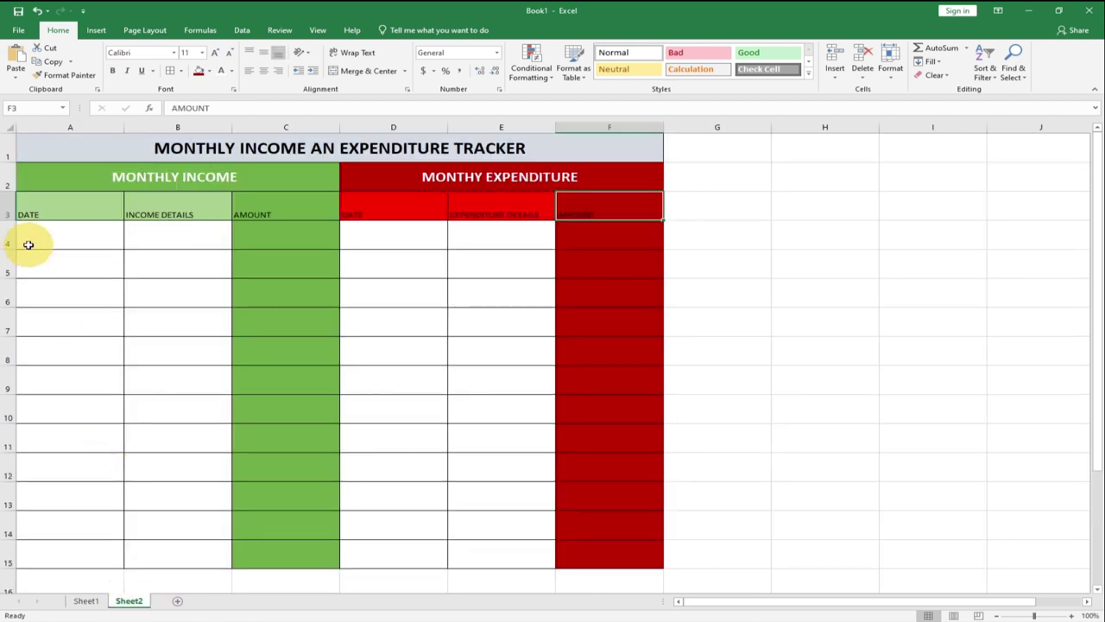
pyautogui.moveTo(39, 210); pyautogui.dragTo(596, 208)
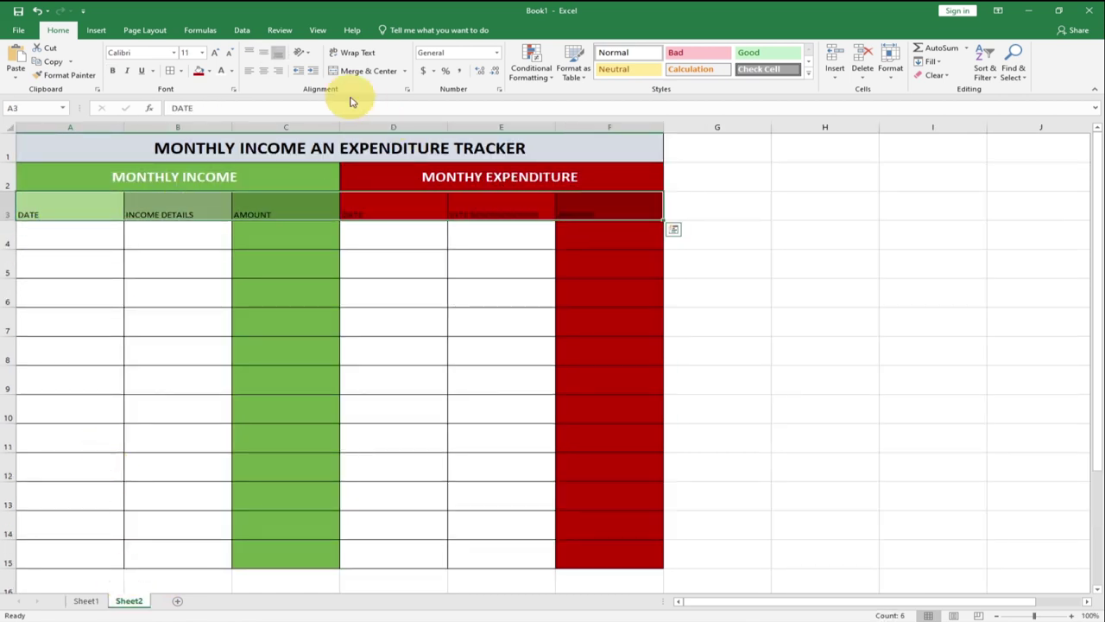
pyautogui.click(261, 72)
pyautogui.click(263, 54)
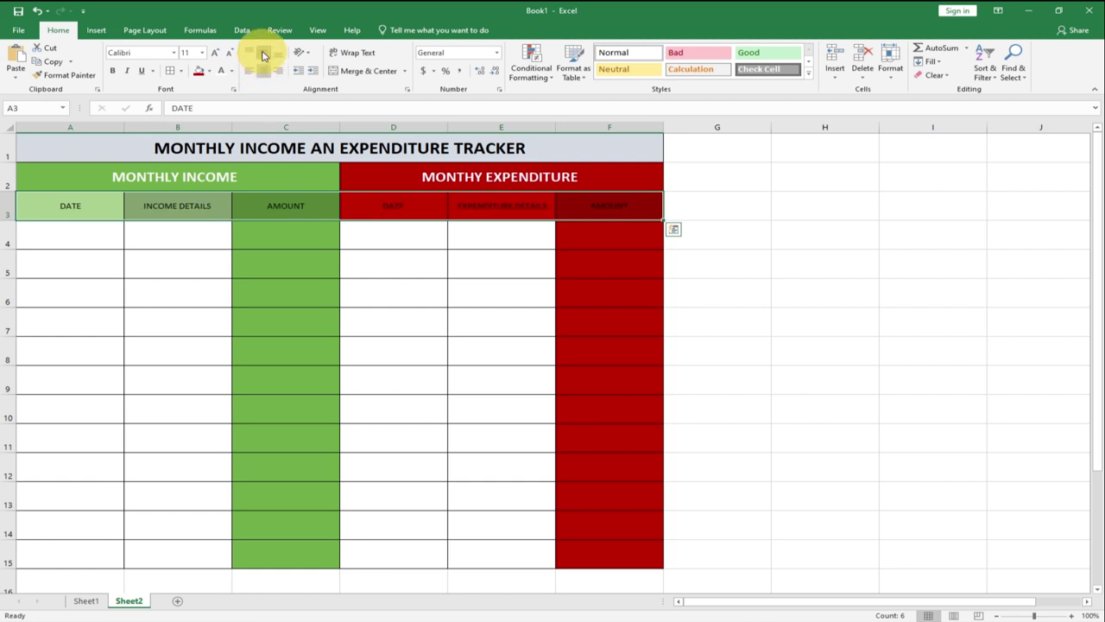
# Set the column headings in A3 to F3 to font size 14 and make them bold
pyautogui.click(202, 53)
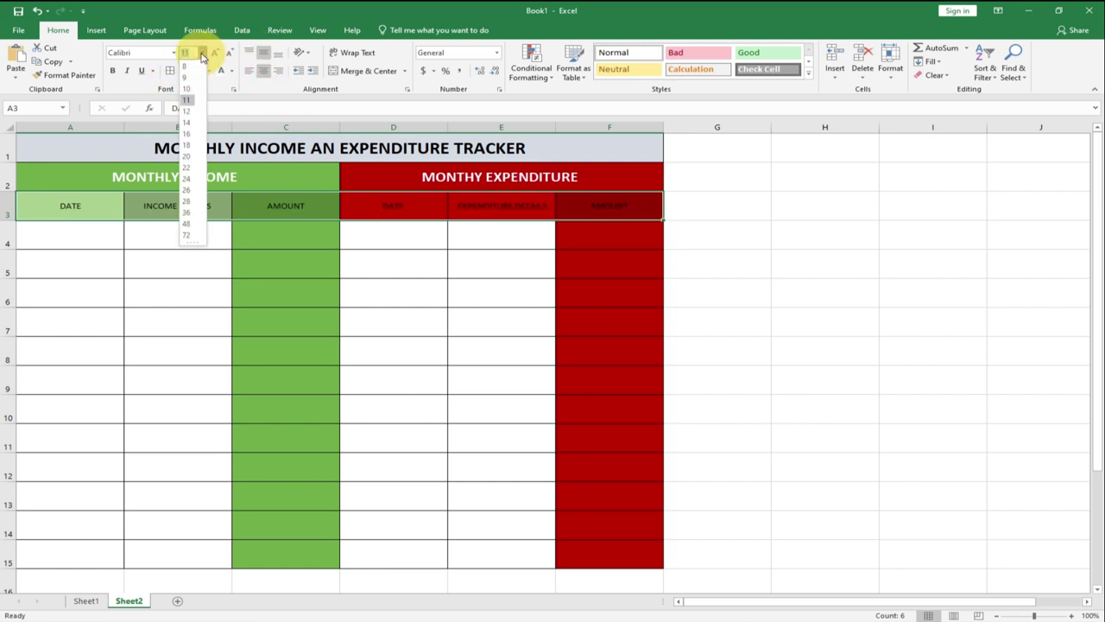
pyautogui.click(189, 126)
pyautogui.click(112, 70)
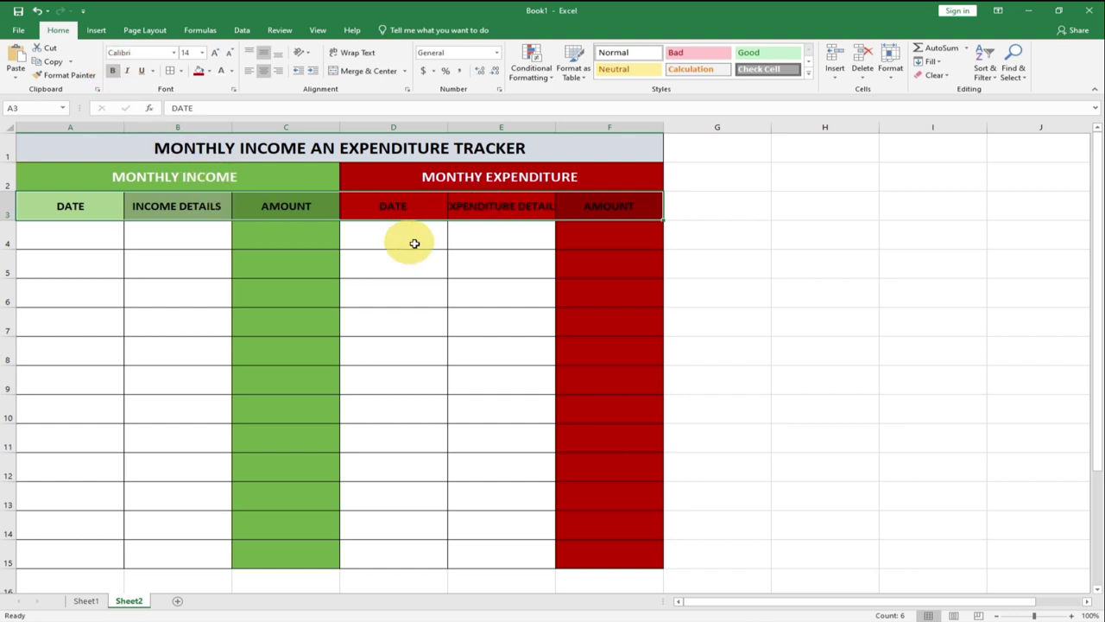
pyautogui.click(375, 206)
pyautogui.click(475, 207)
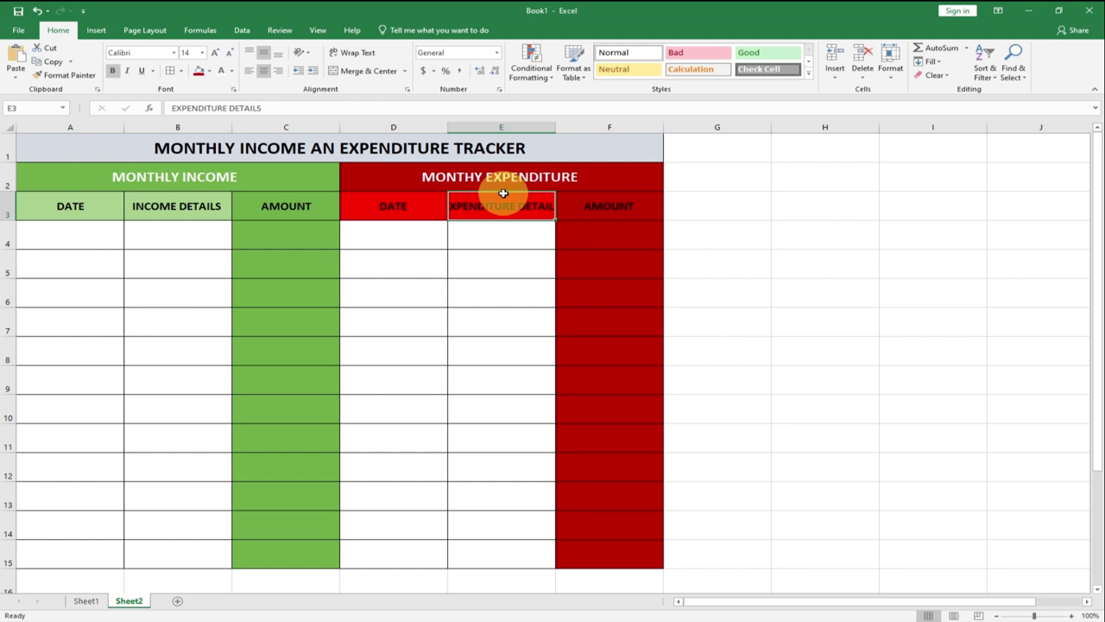
# Widen column E on Sheet2 so the EXPENDITURE DETAILS heading fits inside its cell
pyautogui.click(501, 127)
pyautogui.moveTo(556, 127); pyautogui.dragTo(578, 129)
pyautogui.click(524, 235)
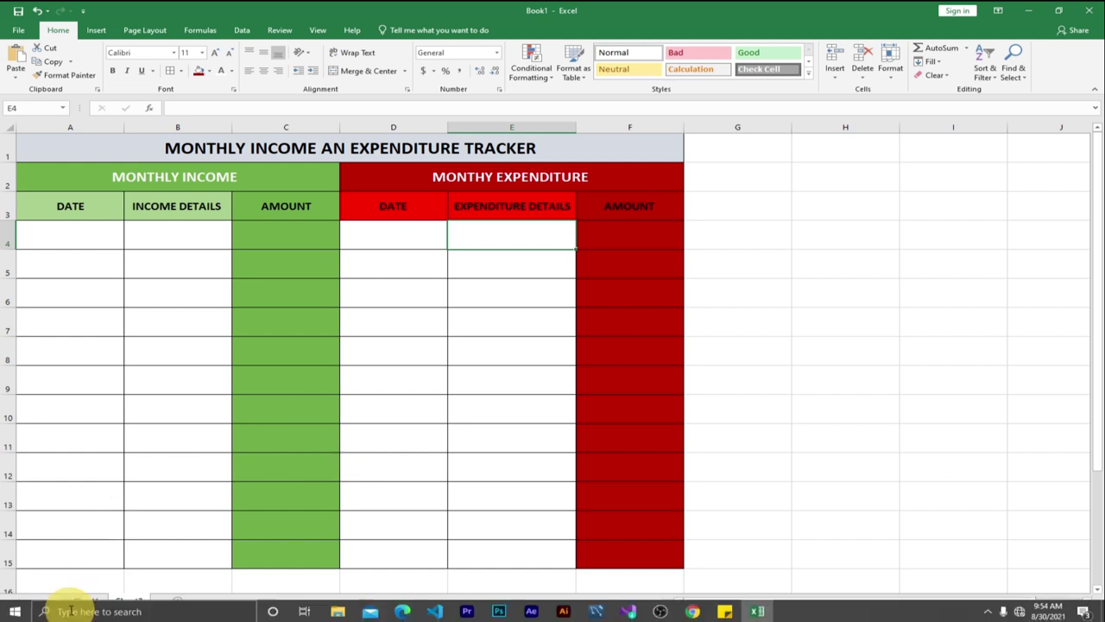
# After checking the date column on Sheet1, enter 1-JAN-21 in A4 on Sheet2 and set it to font size 14
pyautogui.click(88, 603)
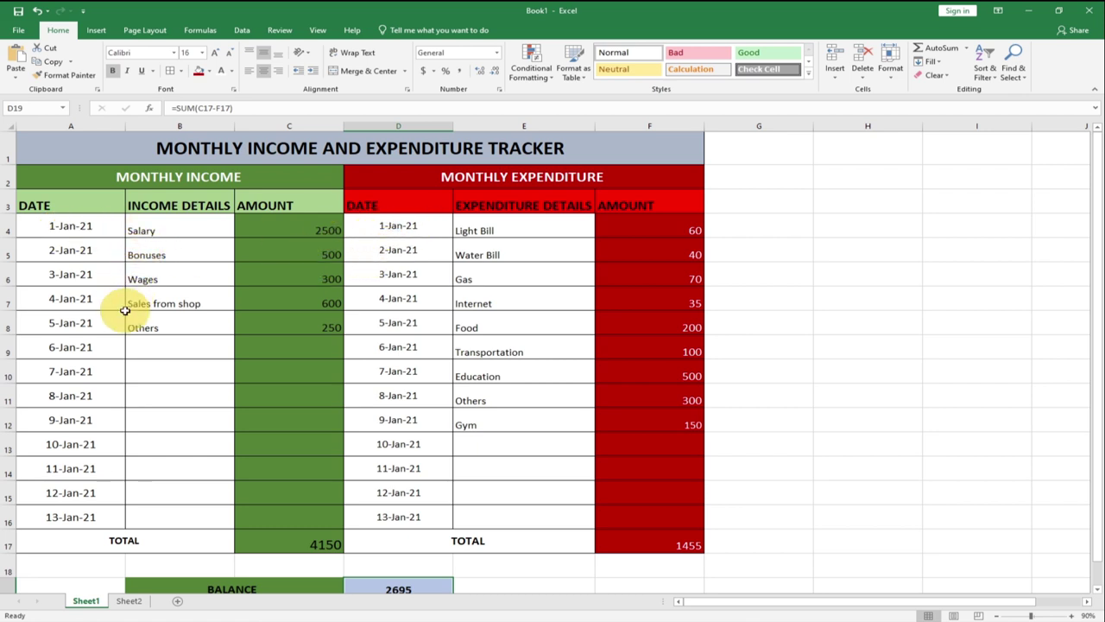
pyautogui.click(129, 600)
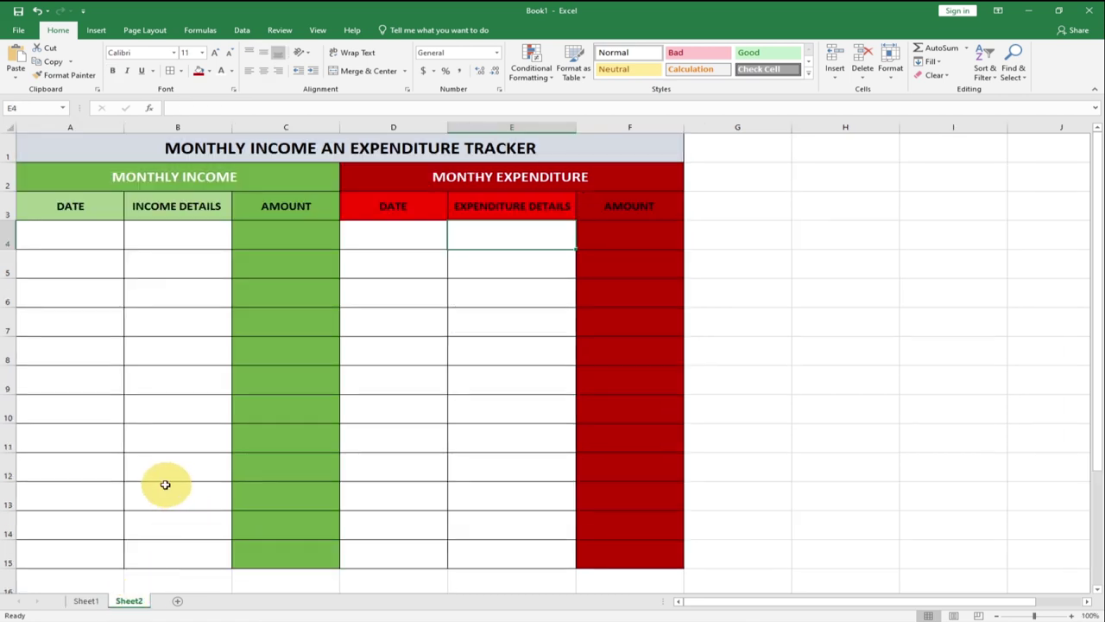
pyautogui.click(86, 239)
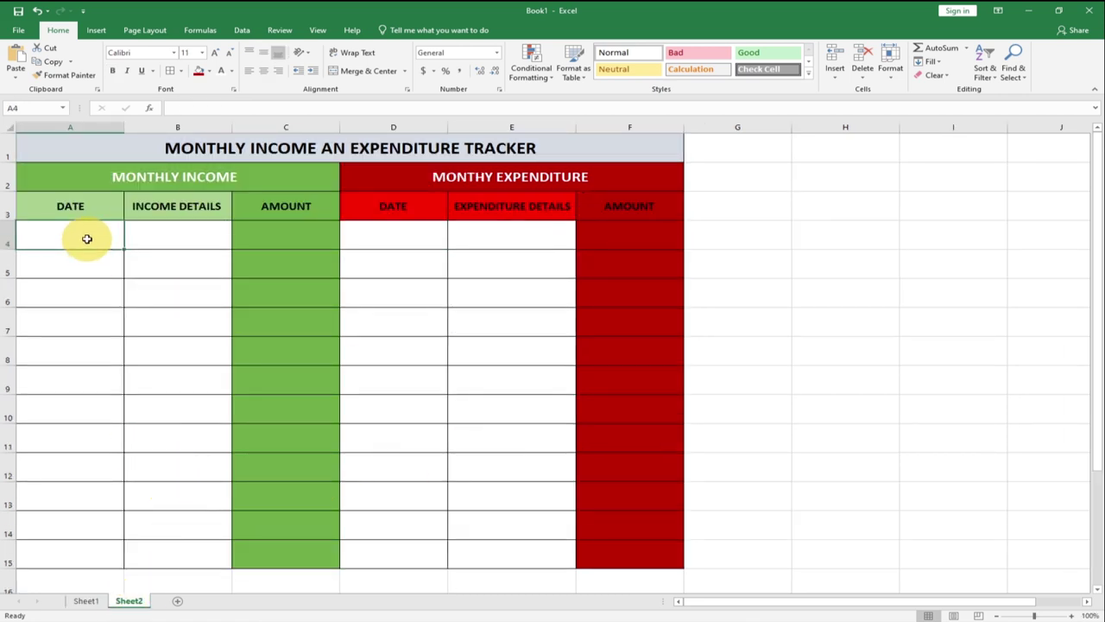
pyautogui.write('1-JAN-21')
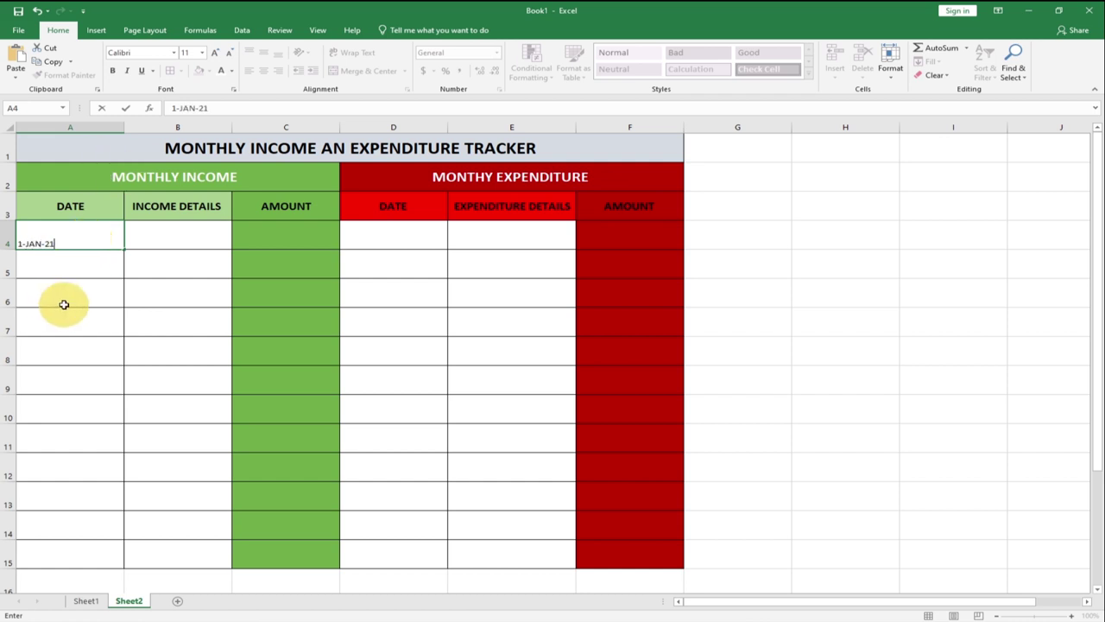
pyautogui.click(67, 271)
pyautogui.click(69, 242)
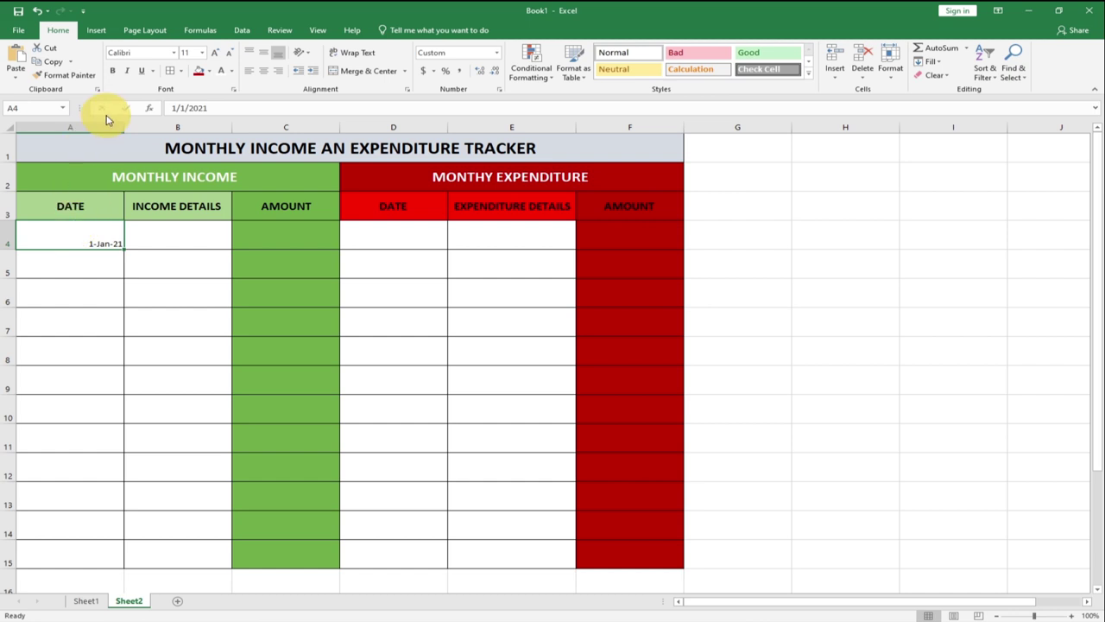
pyautogui.click(202, 52)
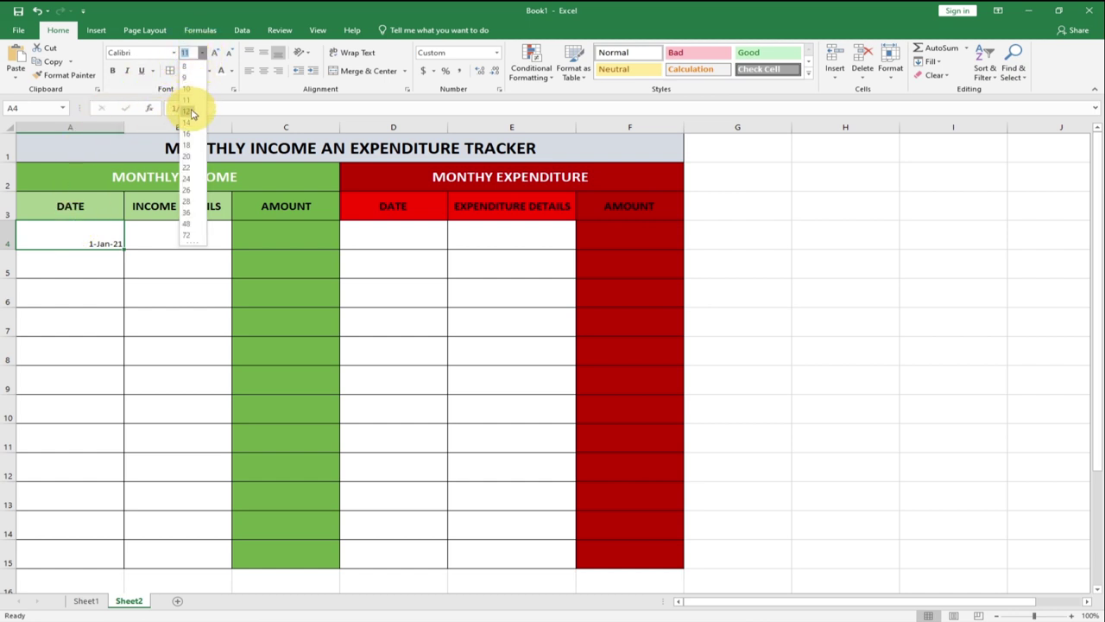
pyautogui.click(192, 116)
# Fill the date series from A4 down to A14 and center the dates horizontally and vertically
pyautogui.moveTo(123, 249); pyautogui.dragTo(100, 522)
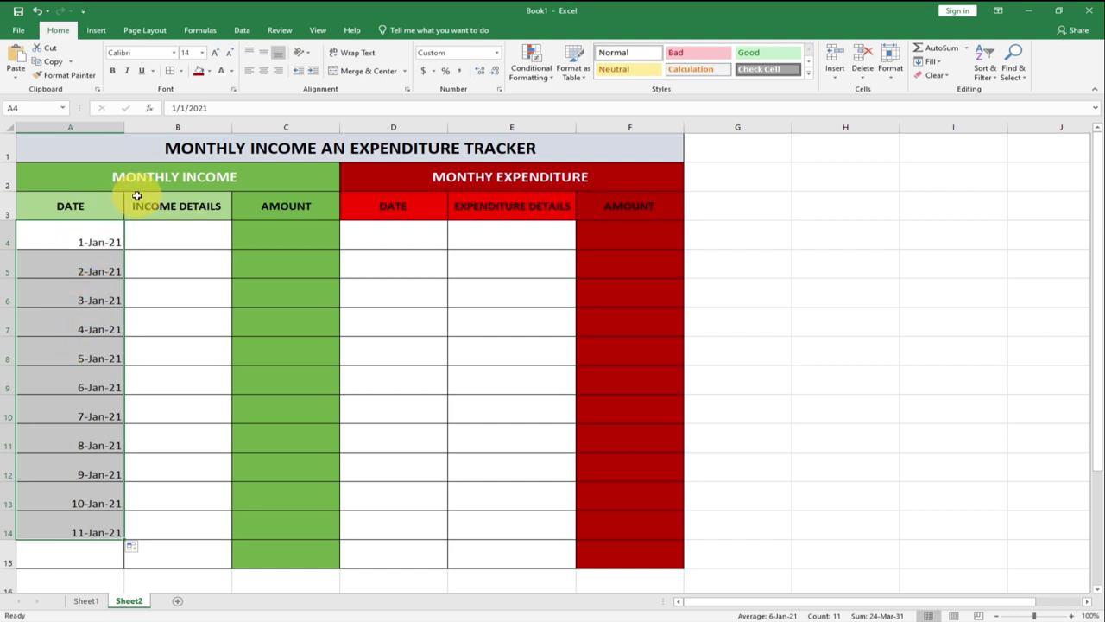
pyautogui.click(262, 54)
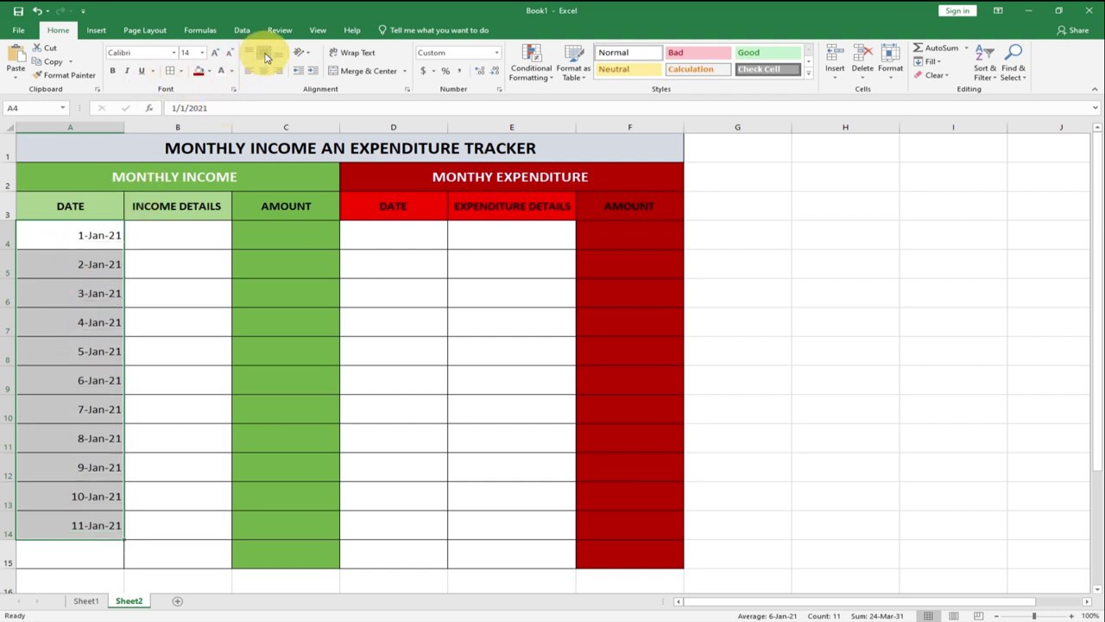
pyautogui.click(263, 73)
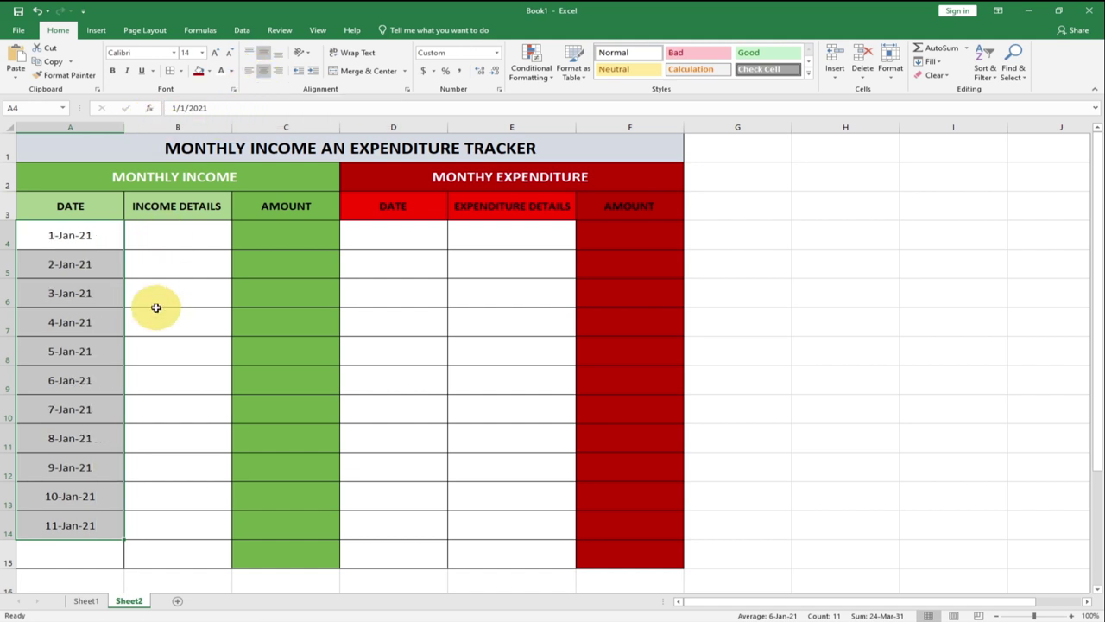
# Enter the first expenditure date, 1-JAN-21, in D4
pyautogui.click(382, 231)
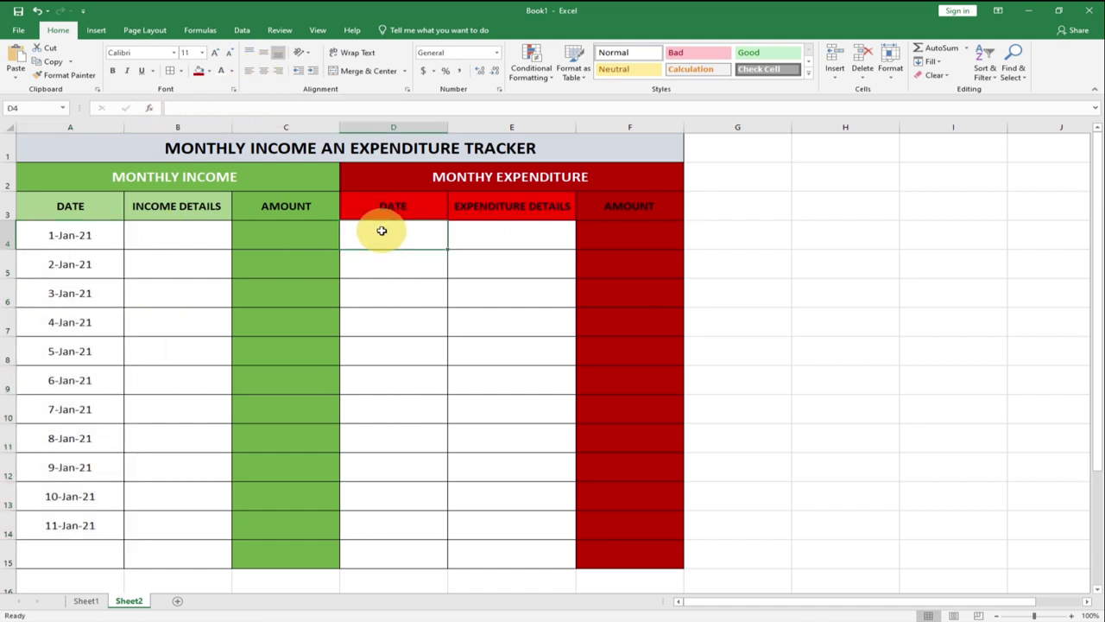
pyautogui.write('1-JA')
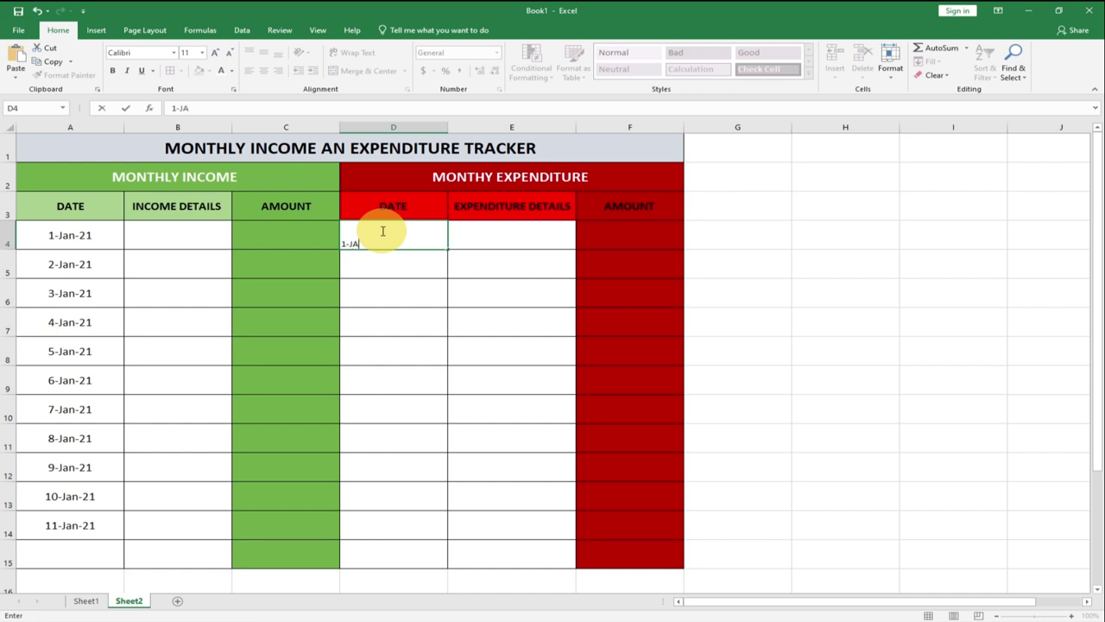
pyautogui.write('N-21')
pyautogui.press('Return')
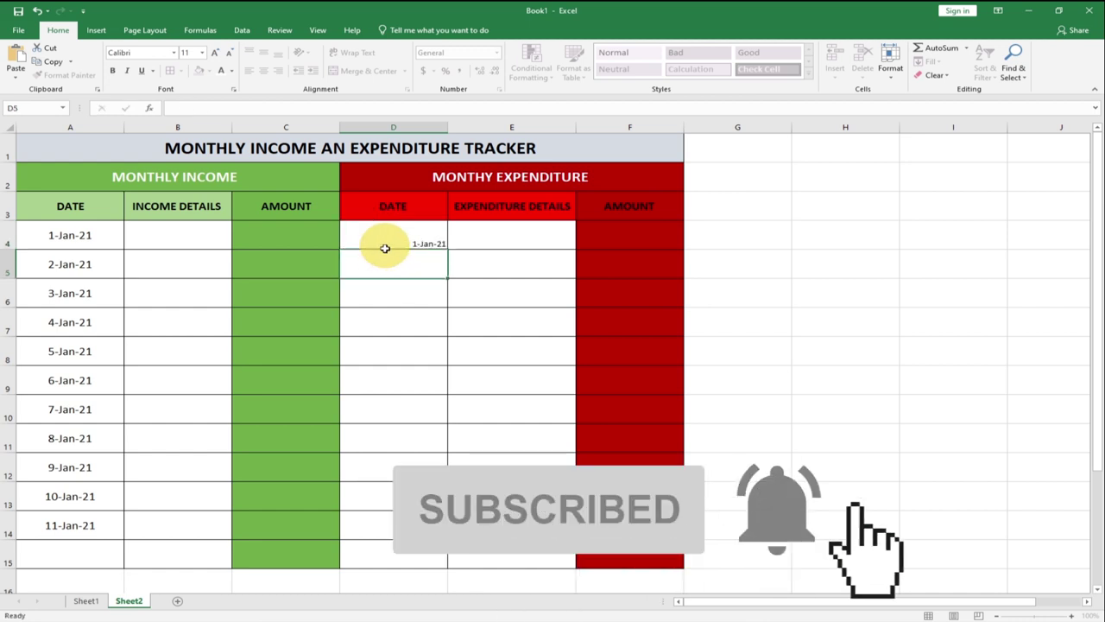
# Format the date in D4 at font size 14, centered both ways, and fill the date series down to D14
pyautogui.click(380, 232)
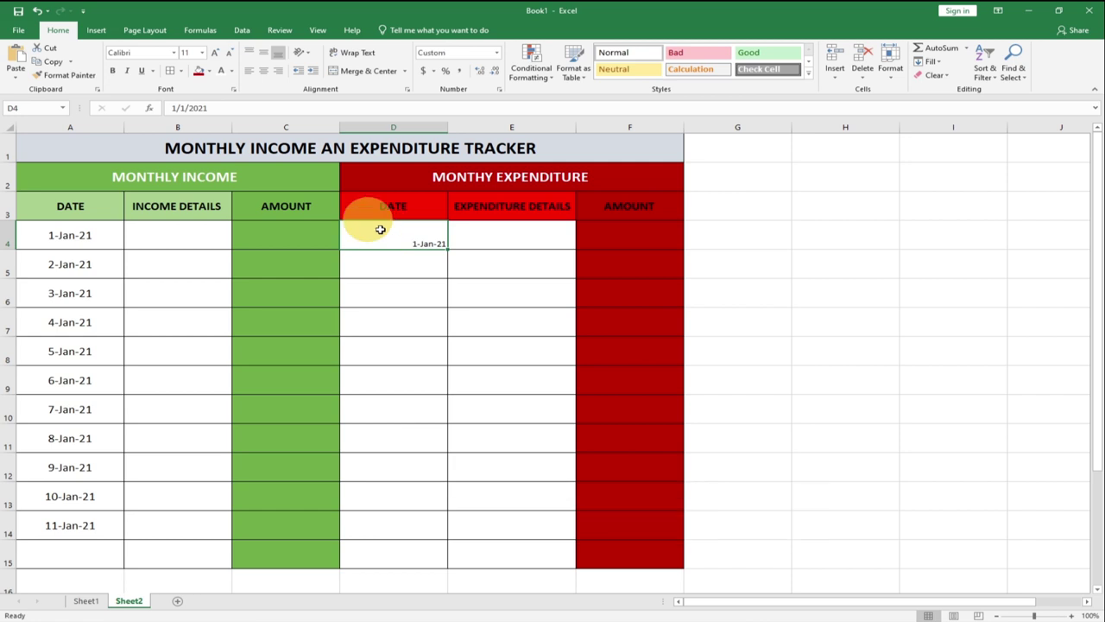
pyautogui.click(203, 56)
pyautogui.click(183, 118)
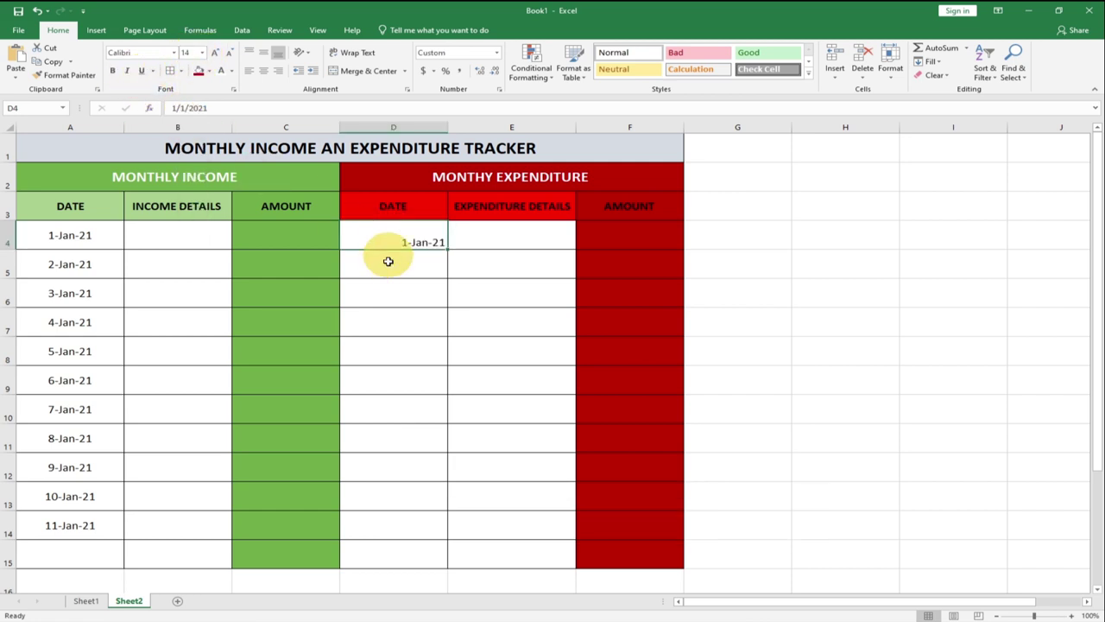
pyautogui.click(264, 74)
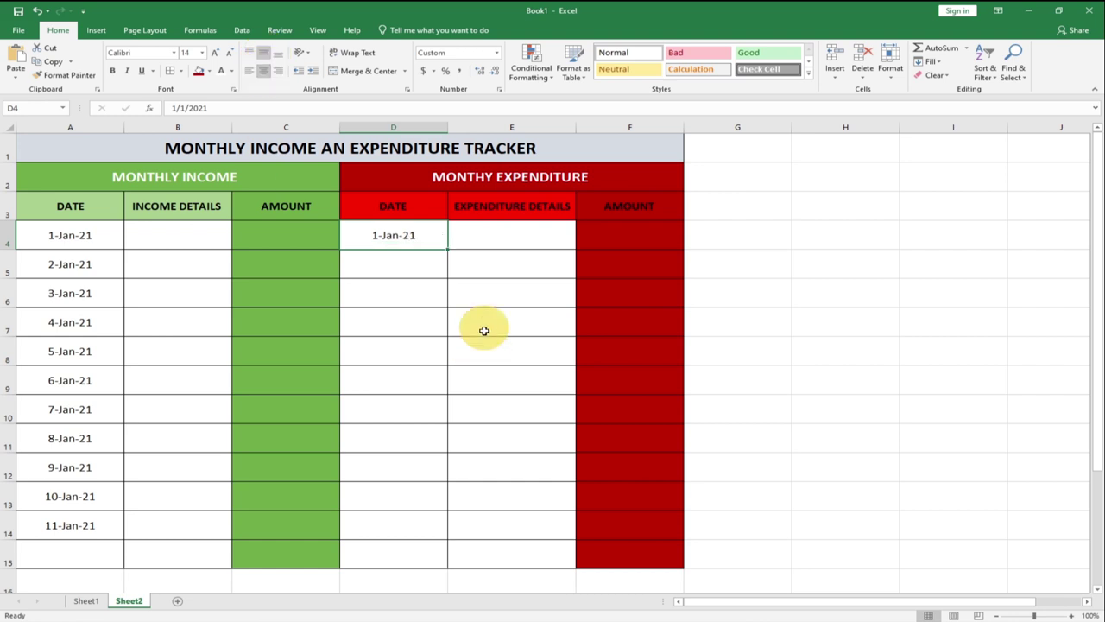
pyautogui.moveTo(448, 250); pyautogui.dragTo(414, 529)
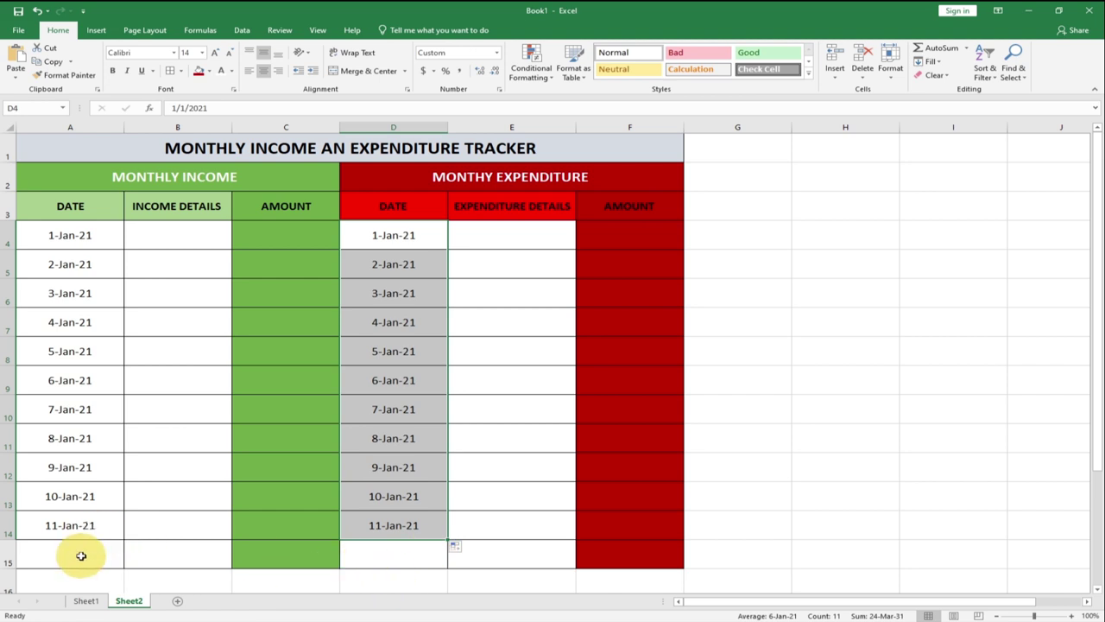
# Using Sheet1 as reference, merge and center A15 to B15 on Sheet2 and enter TOTAL in the merged cell
pyautogui.moveTo(77, 552); pyautogui.dragTo(144, 556)
pyautogui.scroll(-1, 257, 505)
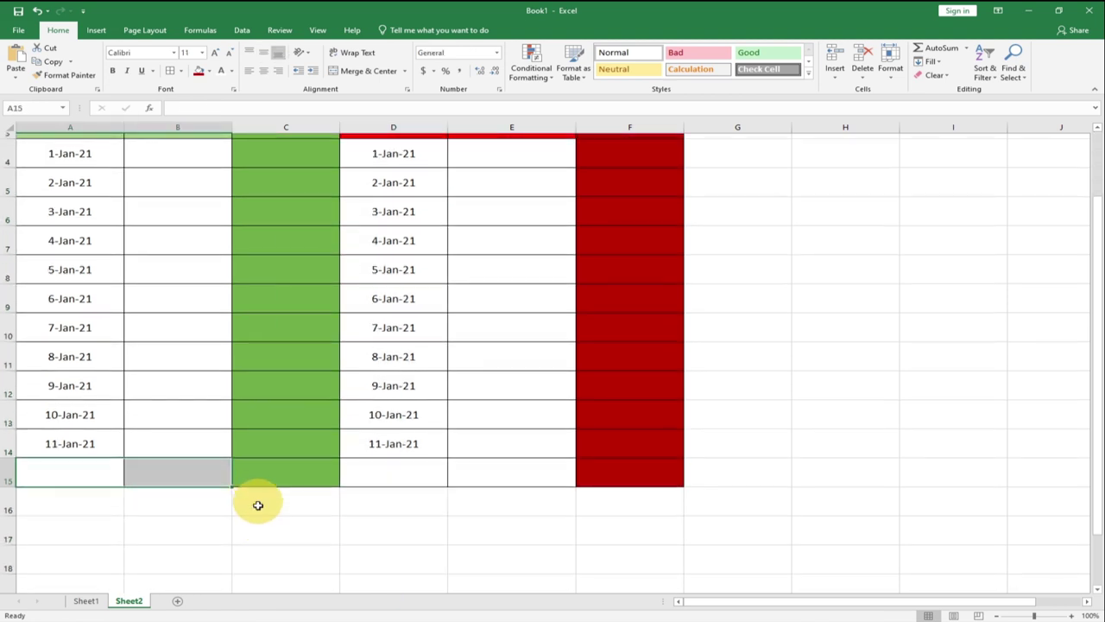
pyautogui.click(85, 600)
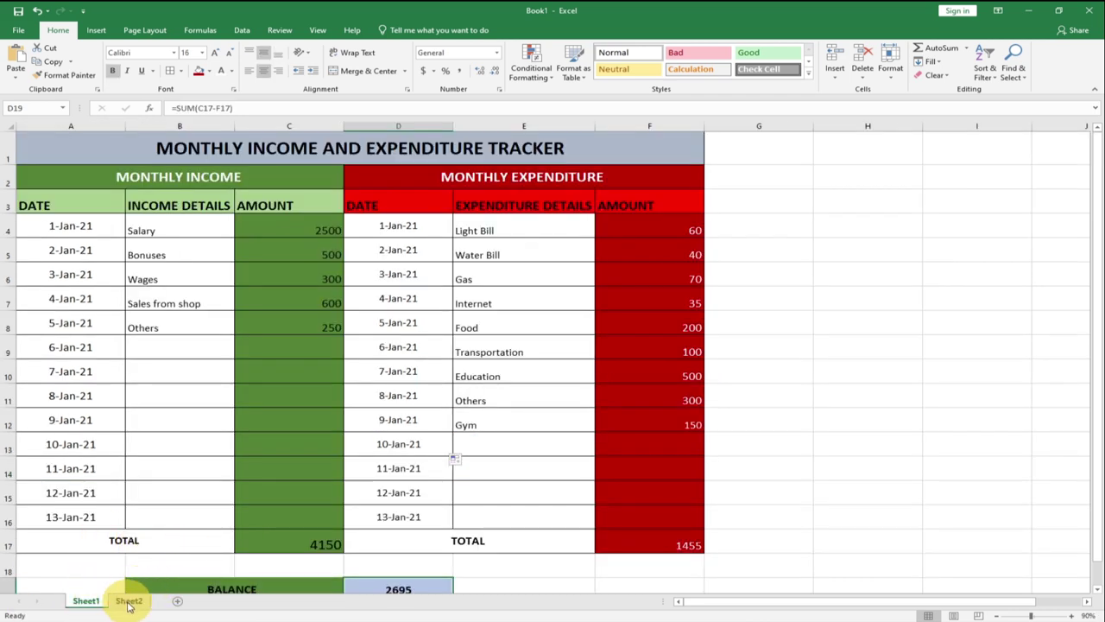
pyautogui.click(128, 602)
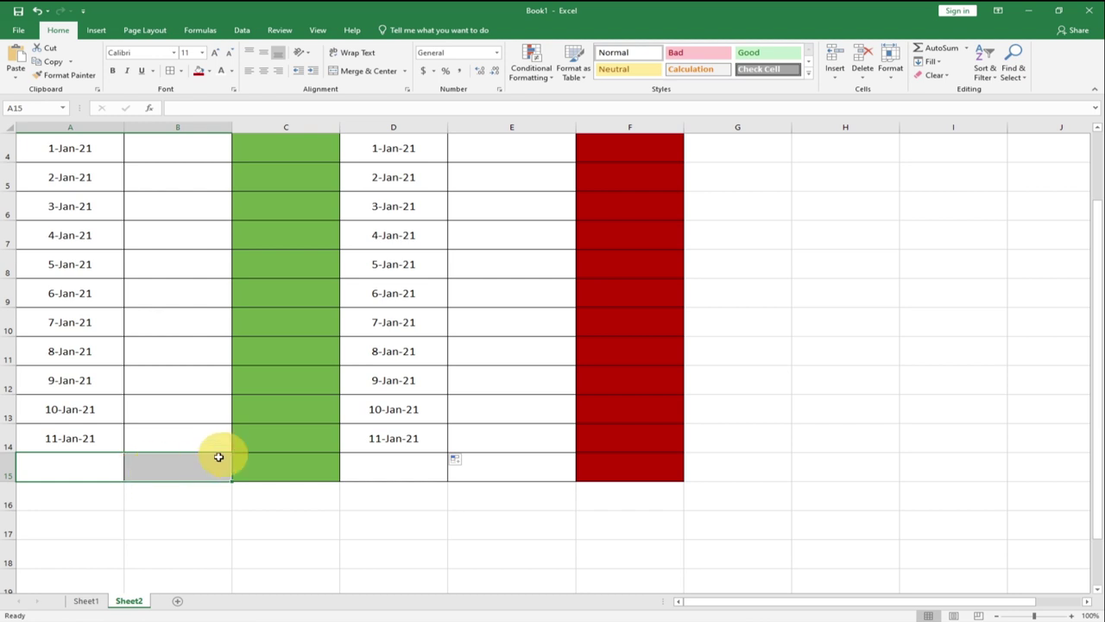
pyautogui.scroll(3, 224, 440)
pyautogui.scroll(-3, 229, 426)
pyautogui.click(74, 465)
pyautogui.moveTo(73, 464); pyautogui.dragTo(153, 464)
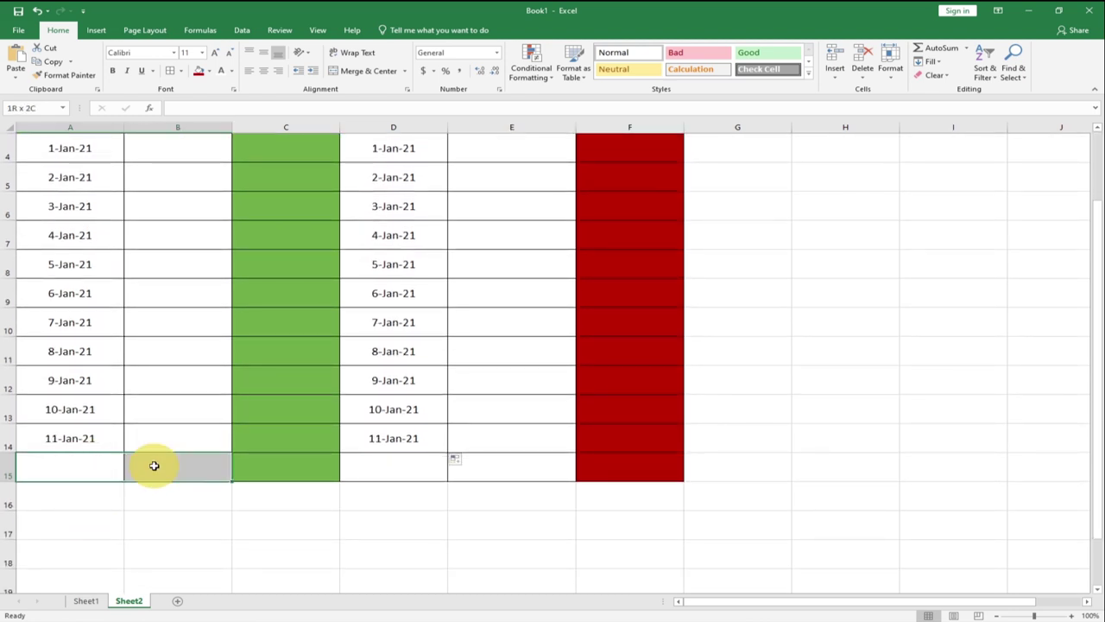
pyautogui.click(366, 73)
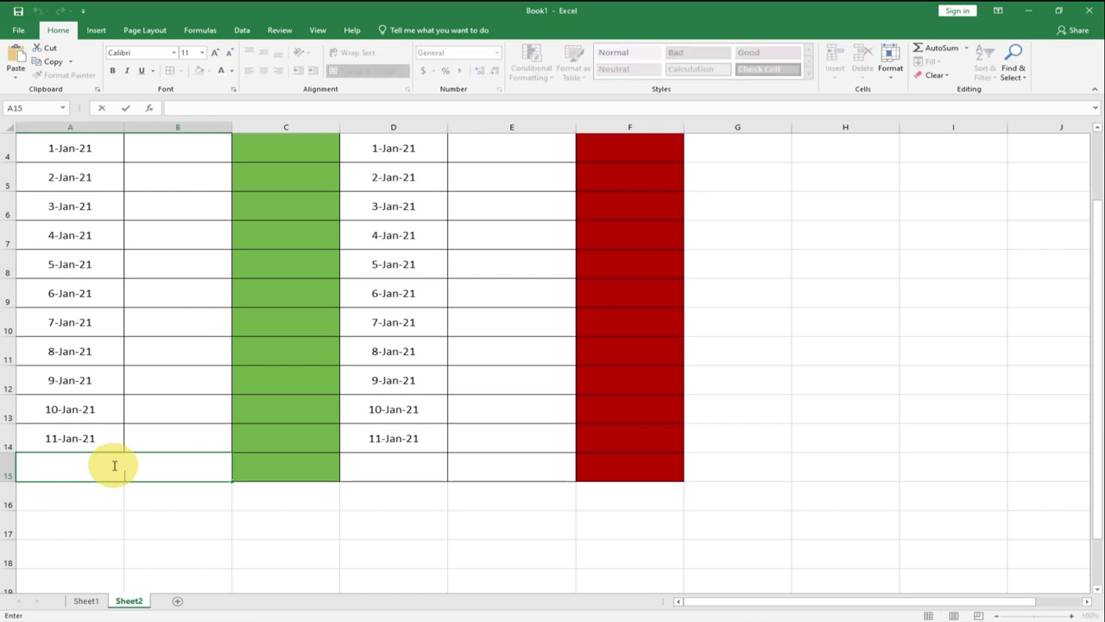
pyautogui.write('L')
pyautogui.press('Tab')
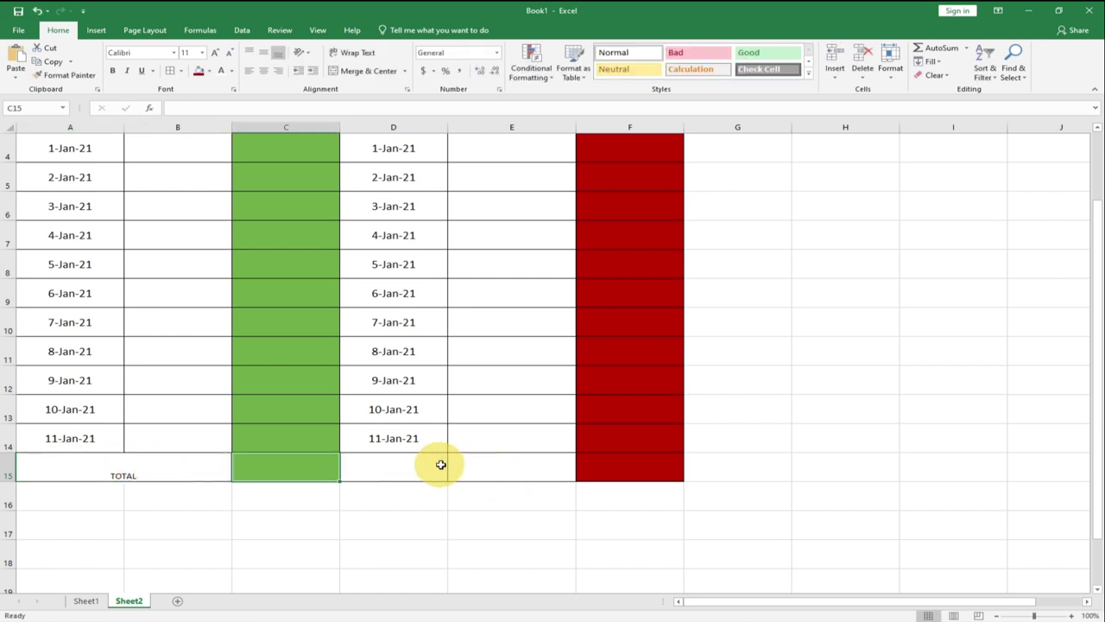
# Merge and center D15 to E15 and enter TOTAL as the expenditure total label
pyautogui.moveTo(437, 464); pyautogui.dragTo(469, 462)
pyautogui.click(363, 71)
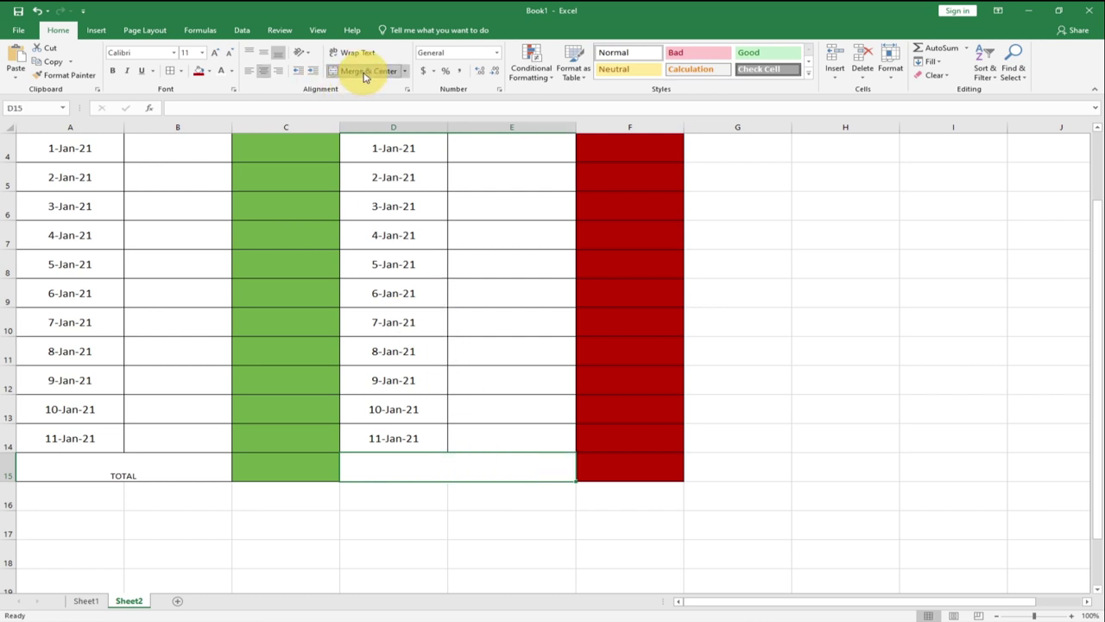
pyautogui.doubleClick(419, 469)
pyautogui.write('TOTAL')
# Align the total row A15 to F15 vertically to the middle and make it bold at font size 16
pyautogui.moveTo(123, 468); pyautogui.dragTo(575, 468)
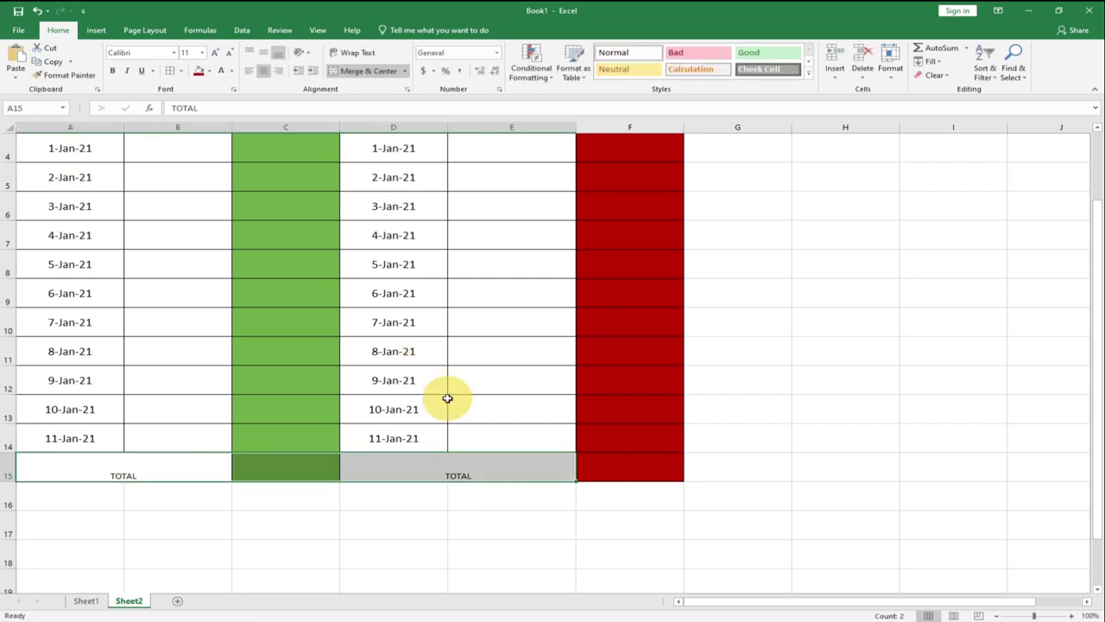
pyautogui.moveTo(173, 469); pyautogui.dragTo(616, 466)
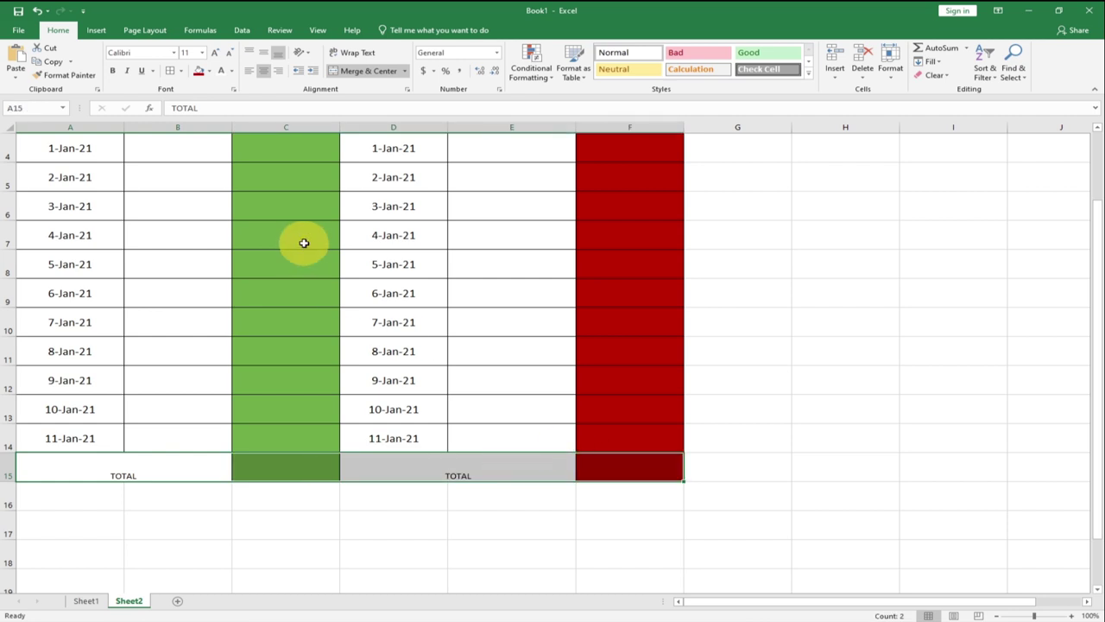
pyautogui.click(263, 55)
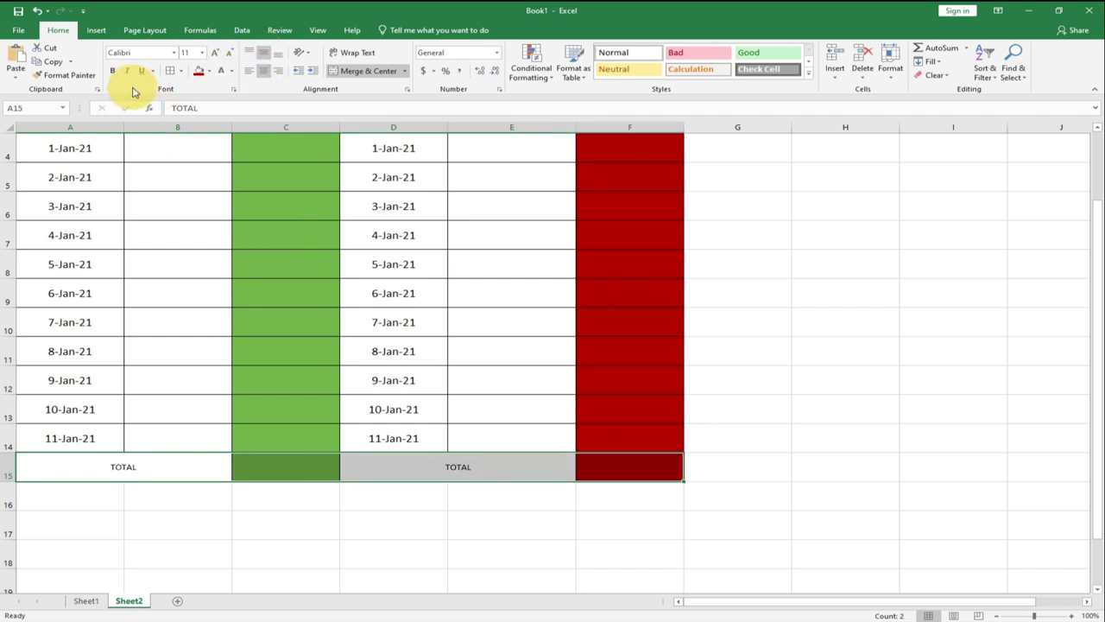
pyautogui.click(113, 71)
pyautogui.click(202, 53)
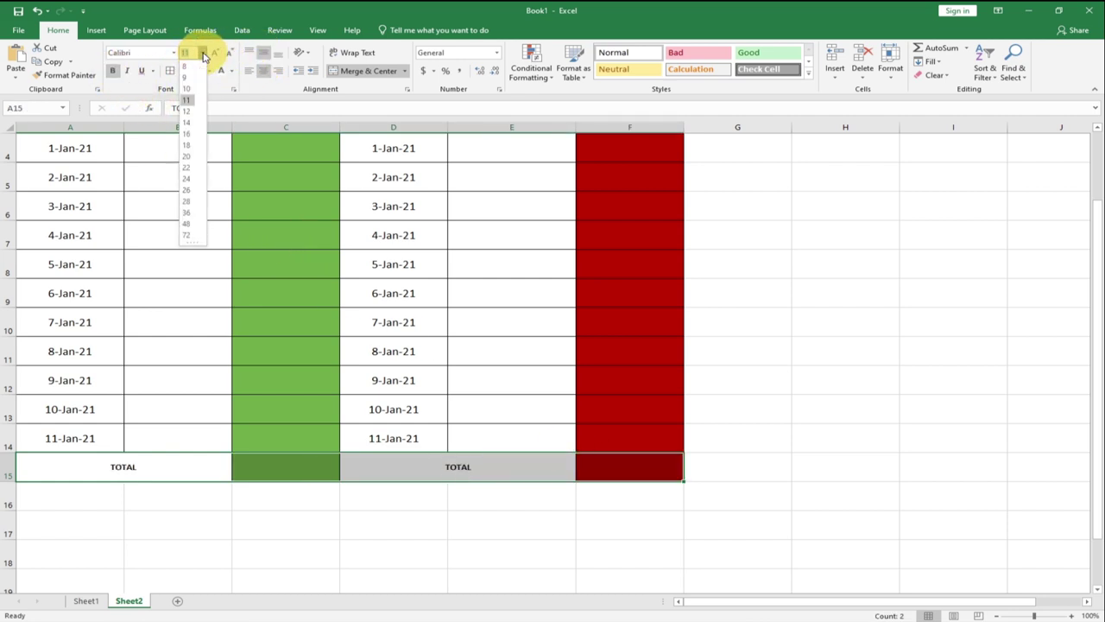
pyautogui.click(194, 136)
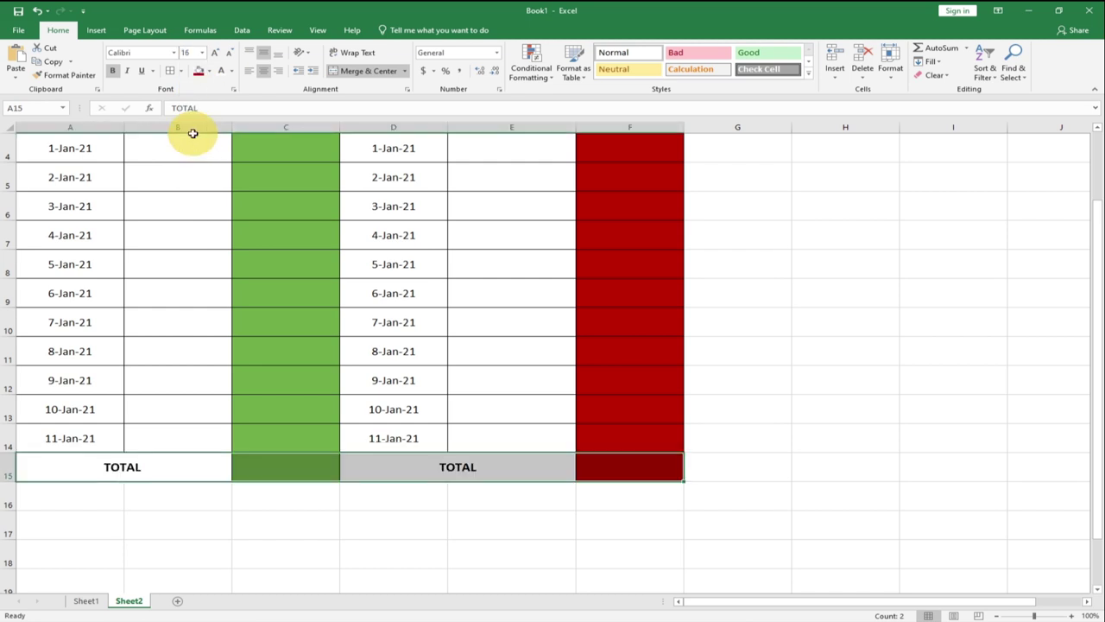
pyautogui.click(460, 467)
pyautogui.scroll(1, 528, 462)
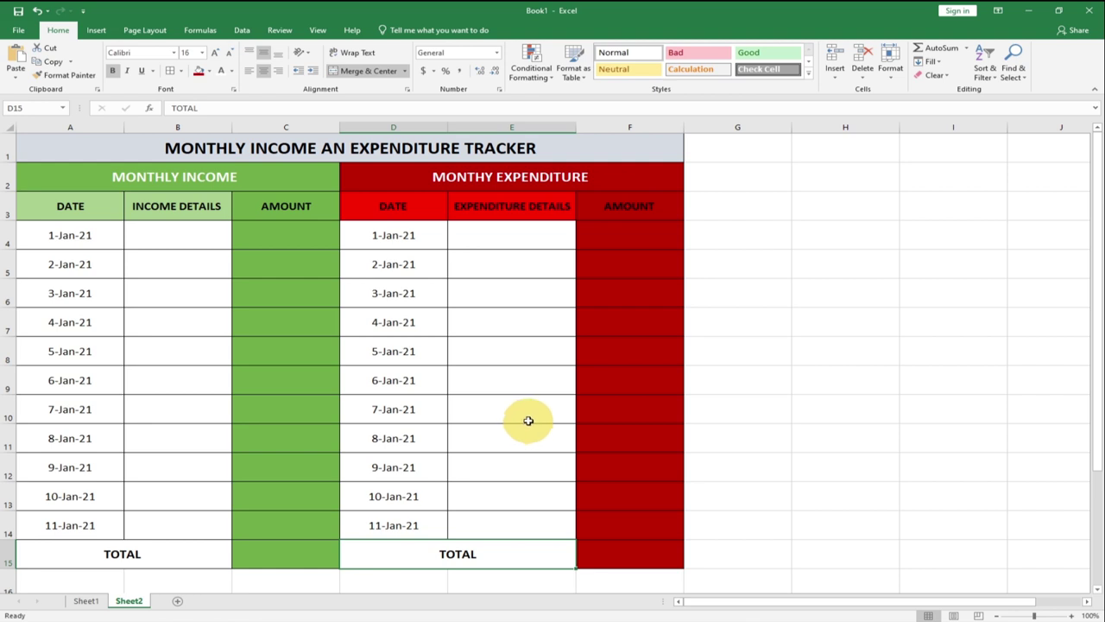
pyautogui.scroll(-1, 528, 421)
pyautogui.scroll(1, 528, 421)
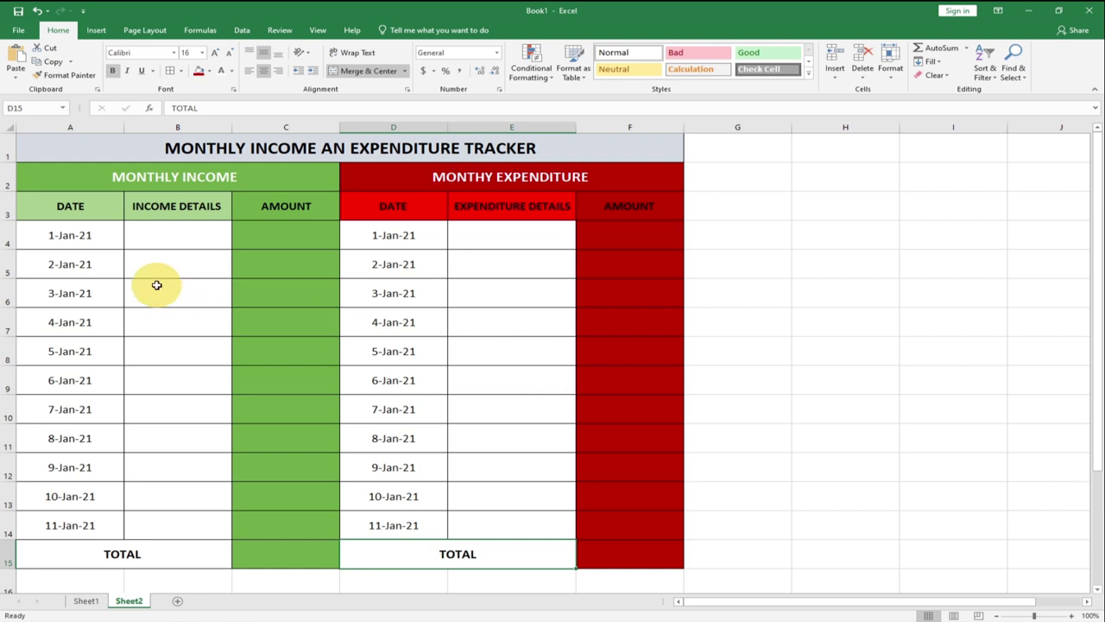
# Using Sheet1 as reference, enter SALARY, WAGES and BONUS as income details in B4 to B6 on Sheet2
pyautogui.click(173, 228)
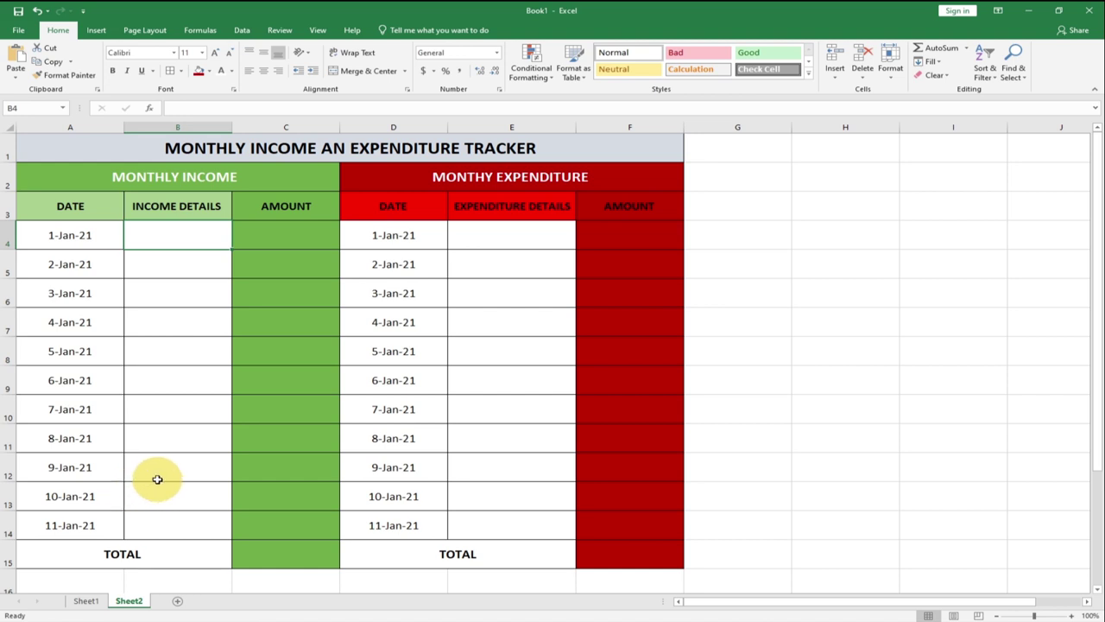
pyautogui.click(84, 601)
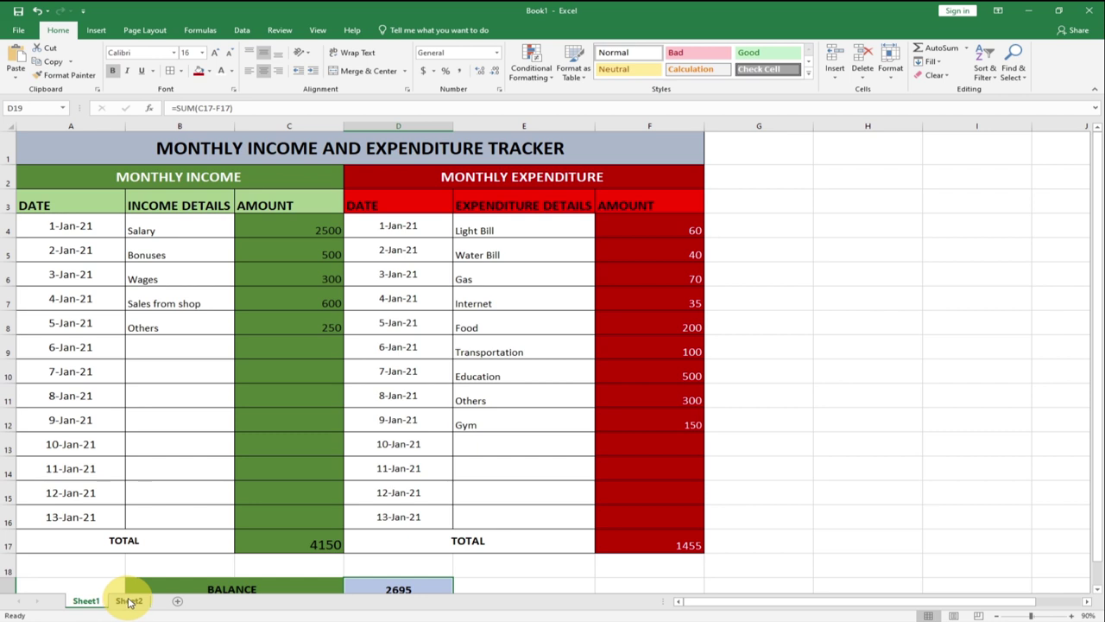
pyautogui.click(128, 602)
pyautogui.click(165, 236)
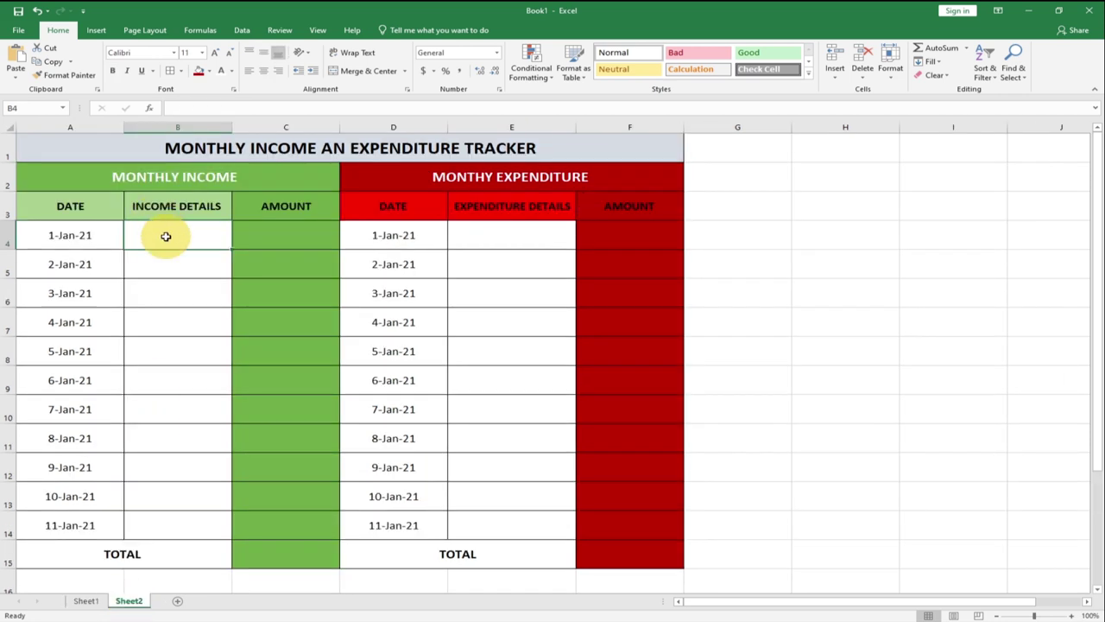
pyautogui.write('s')
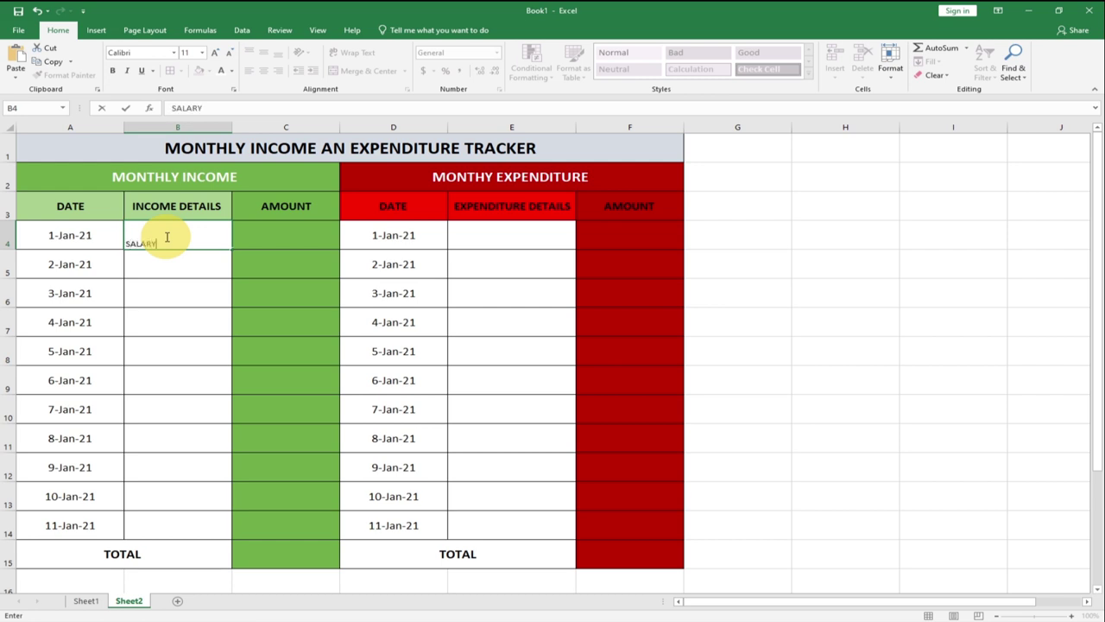
pyautogui.press('Return')
pyautogui.write('W')
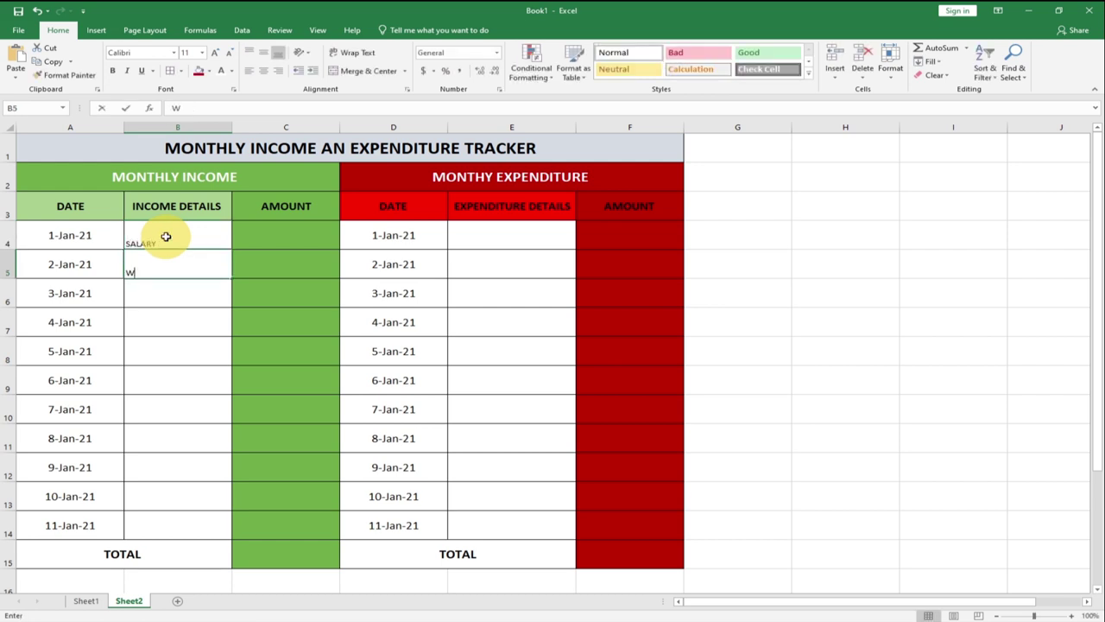
pyautogui.write('AGES')
pyautogui.press('Return')
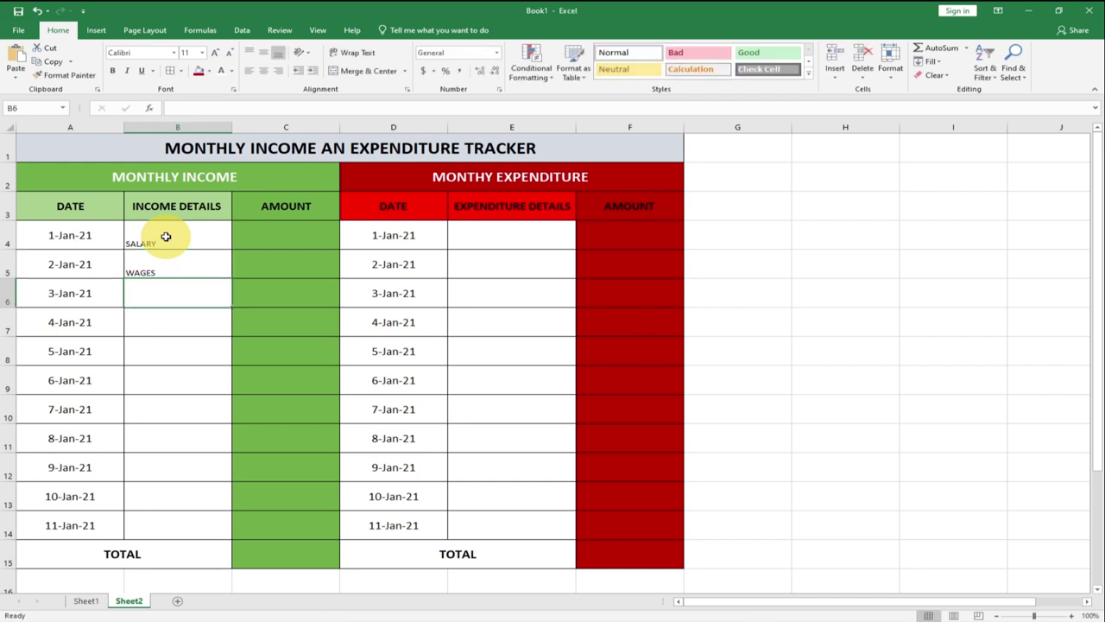
pyautogui.write('B')
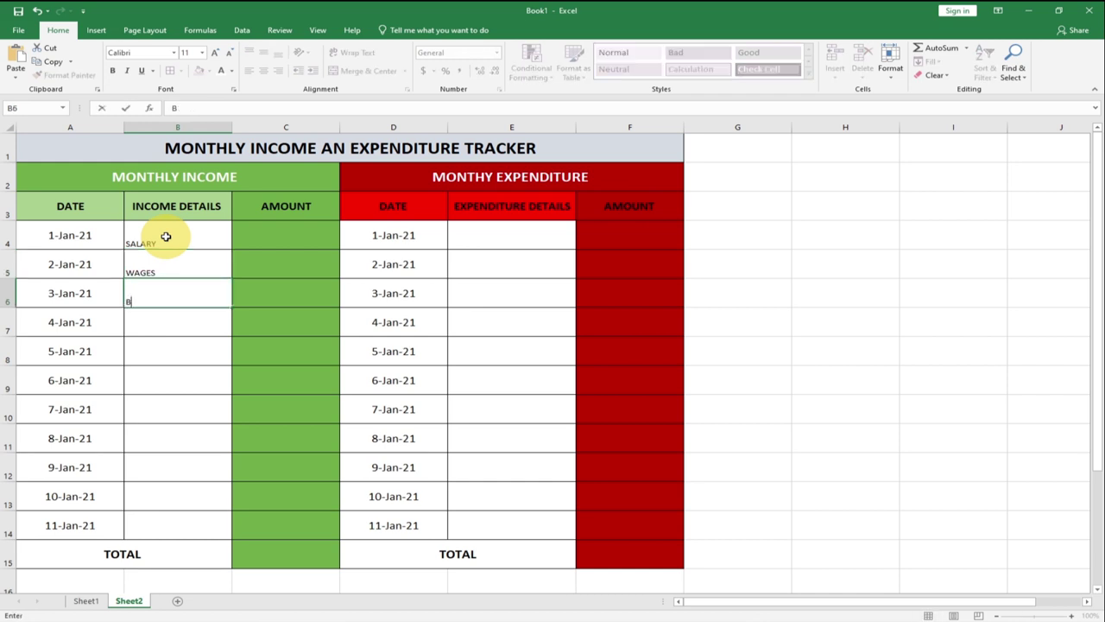
pyautogui.write('UONUS')
pyautogui.press('Return')
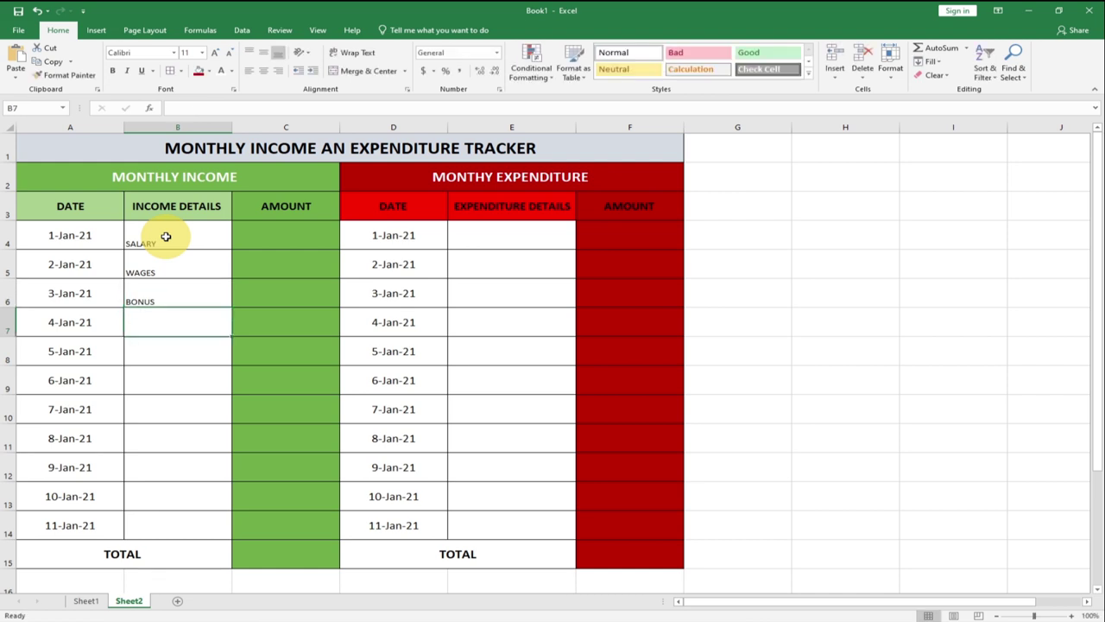
# Enter SALES in B7 and OTHERS in B8 as the remaining income details, checking Sheet1 for reference
pyautogui.write('SALES')
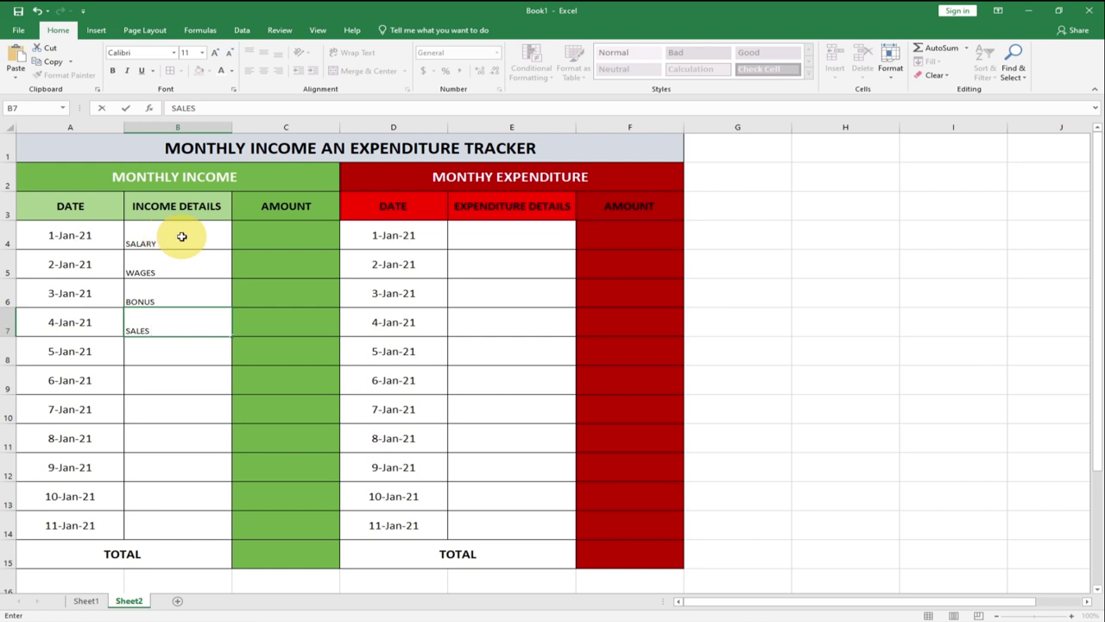
pyautogui.click(85, 600)
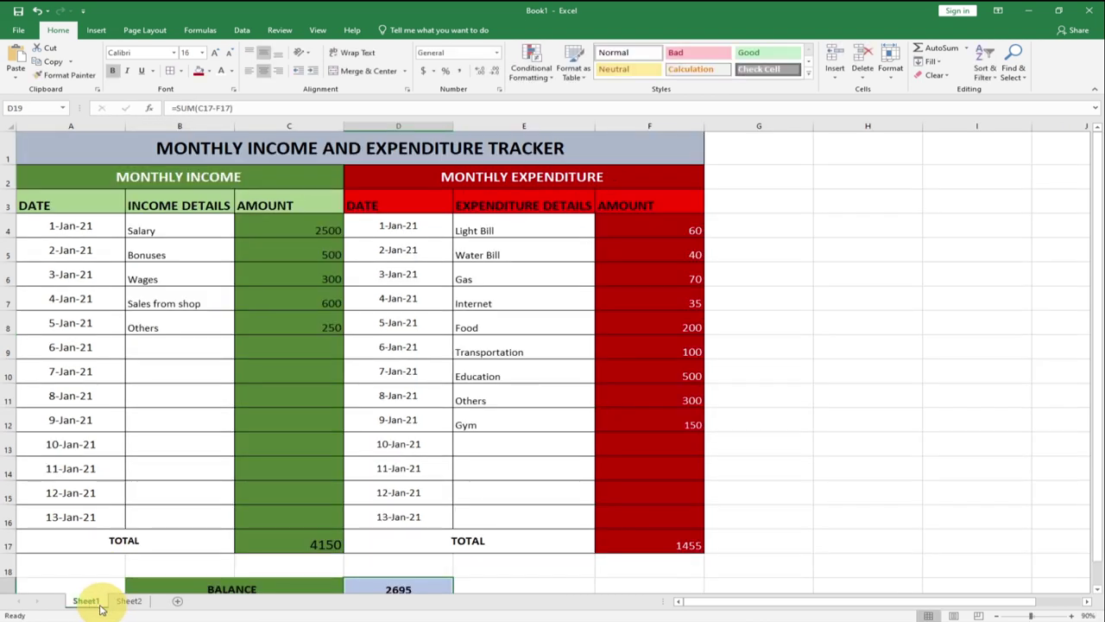
pyautogui.click(129, 600)
pyautogui.click(147, 361)
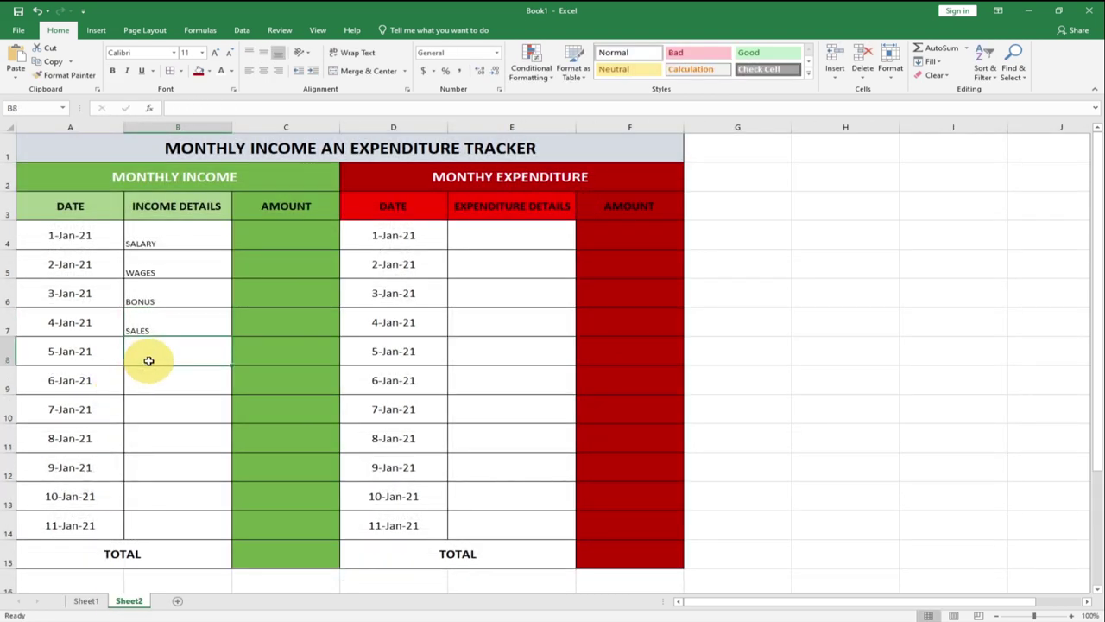
pyautogui.write('OTHERS')
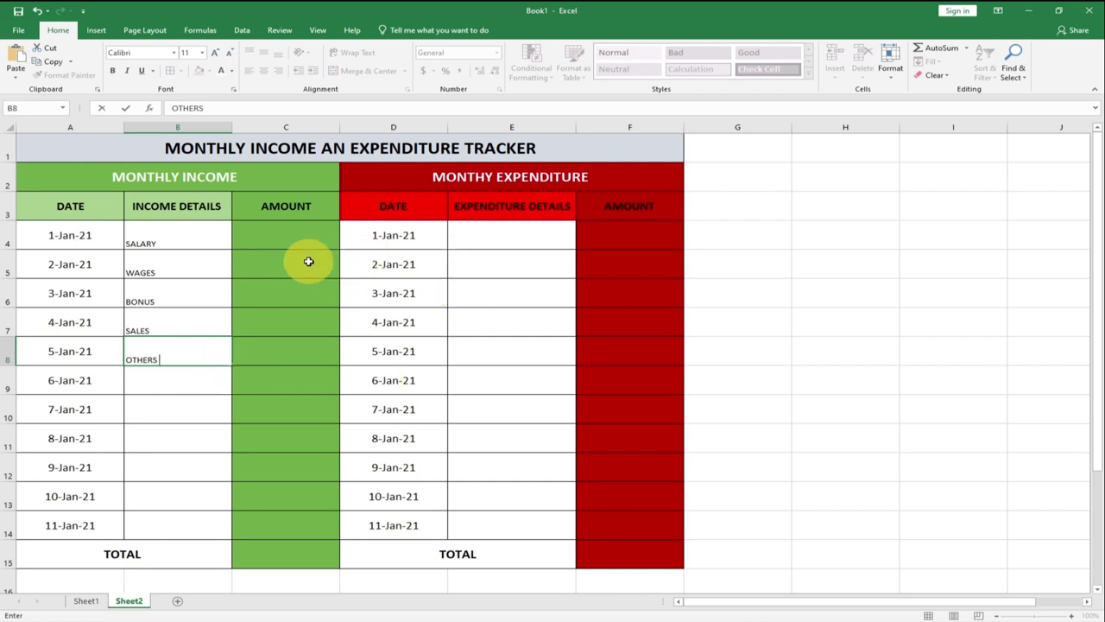
# Enter the income amounts 2500 for SALARY in C4 and 500 for WAGES in C5, consulting Sheet1
pyautogui.click(259, 239)
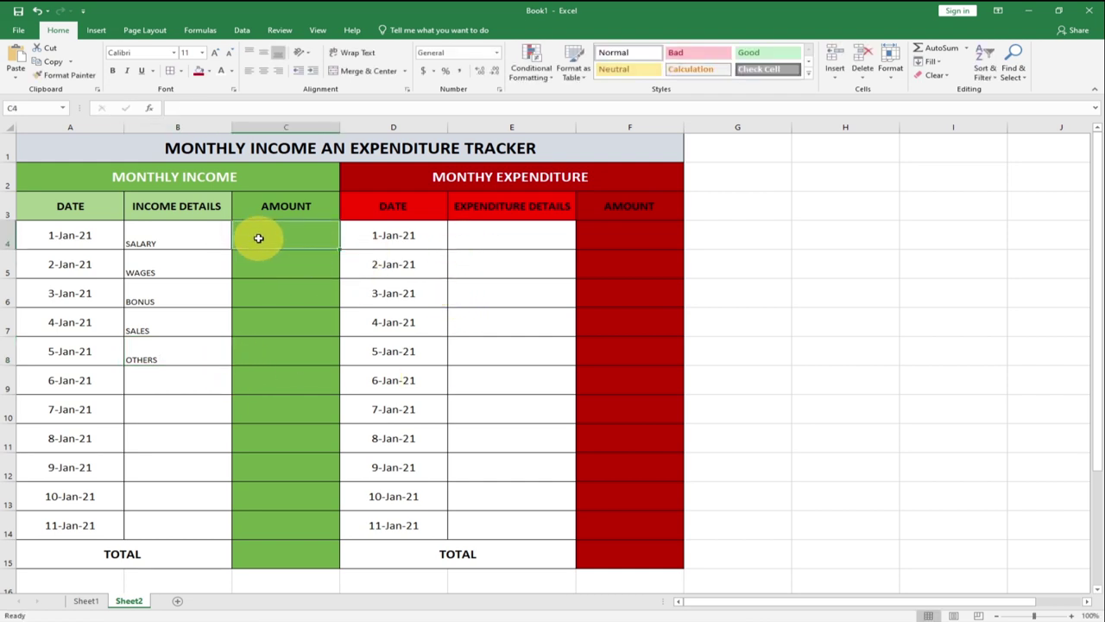
pyautogui.click(89, 603)
pyautogui.click(131, 600)
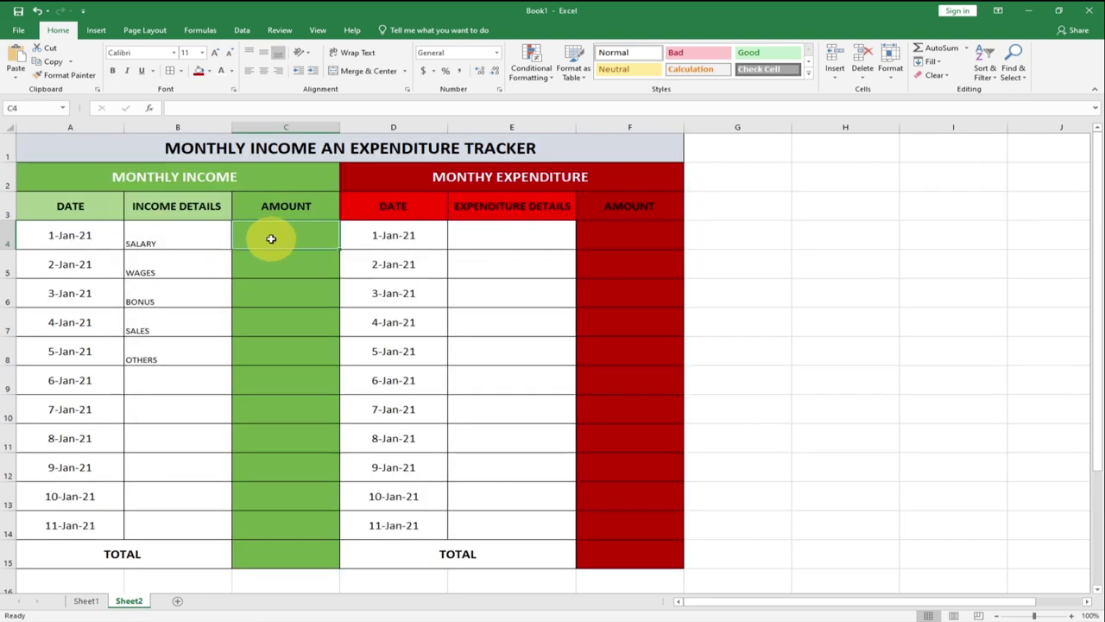
pyautogui.write('24')
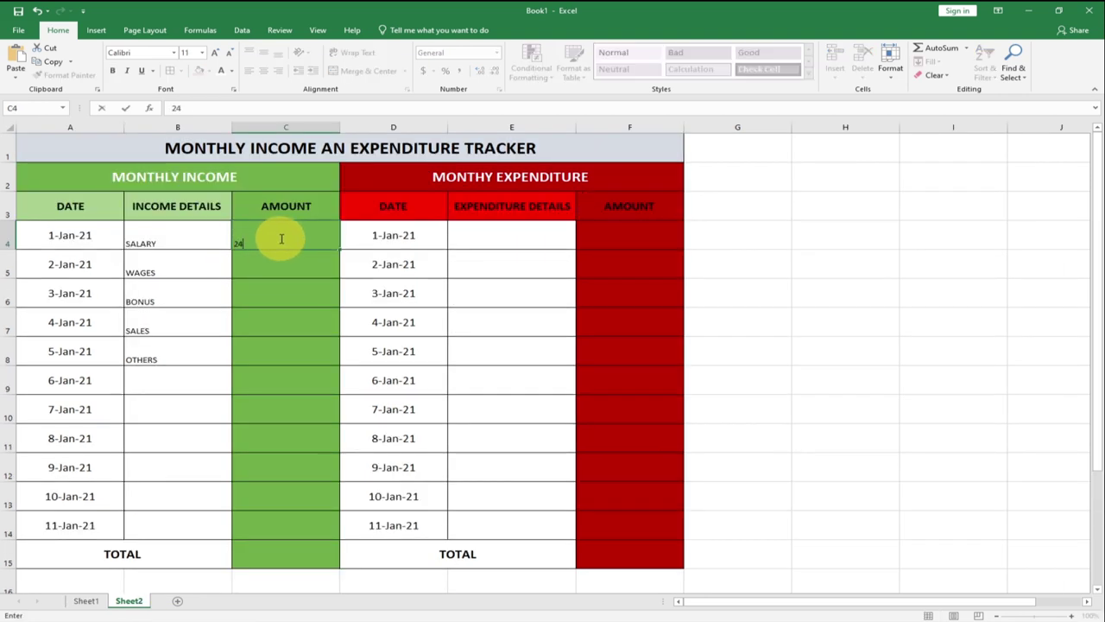
pyautogui.write('00')
pyautogui.press('BackSpace')
pyautogui.press('BackSpace')
pyautogui.press('BackSpace')
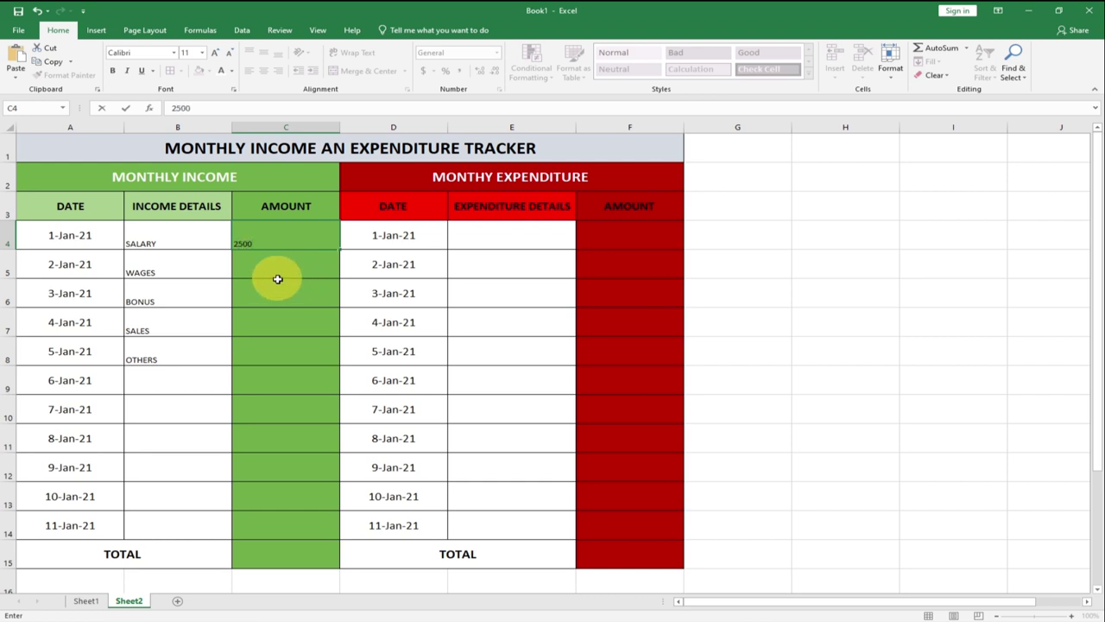
pyautogui.click(277, 272)
pyautogui.write('500')
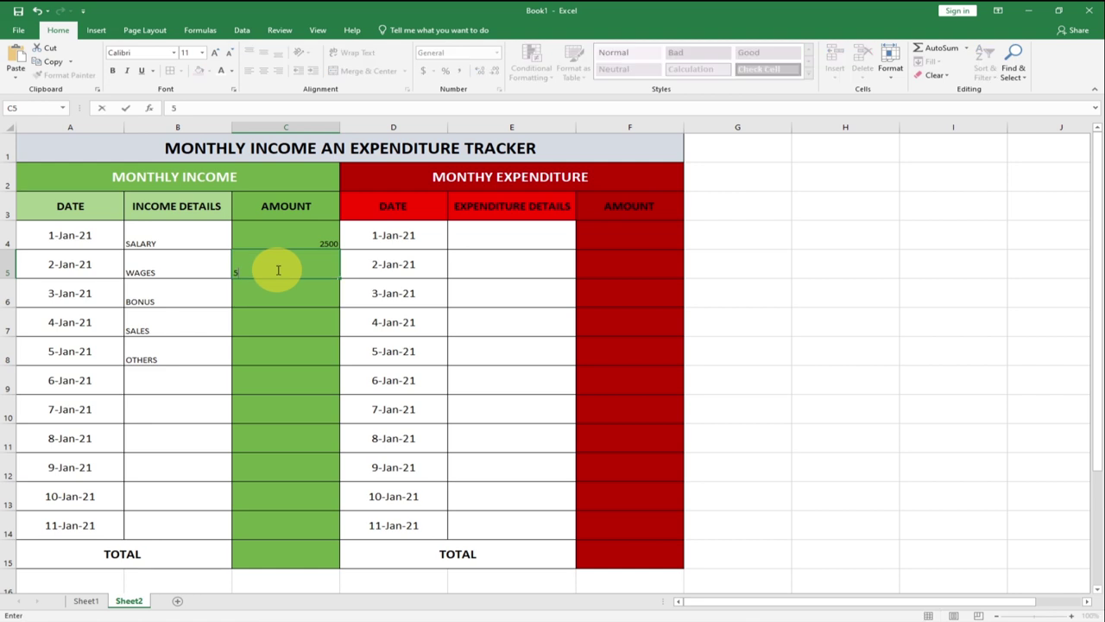
# Enter the income amounts 350 for BONUS, 450 for SALES and 250 for OTHERS in C6 to C8
pyautogui.click(283, 288)
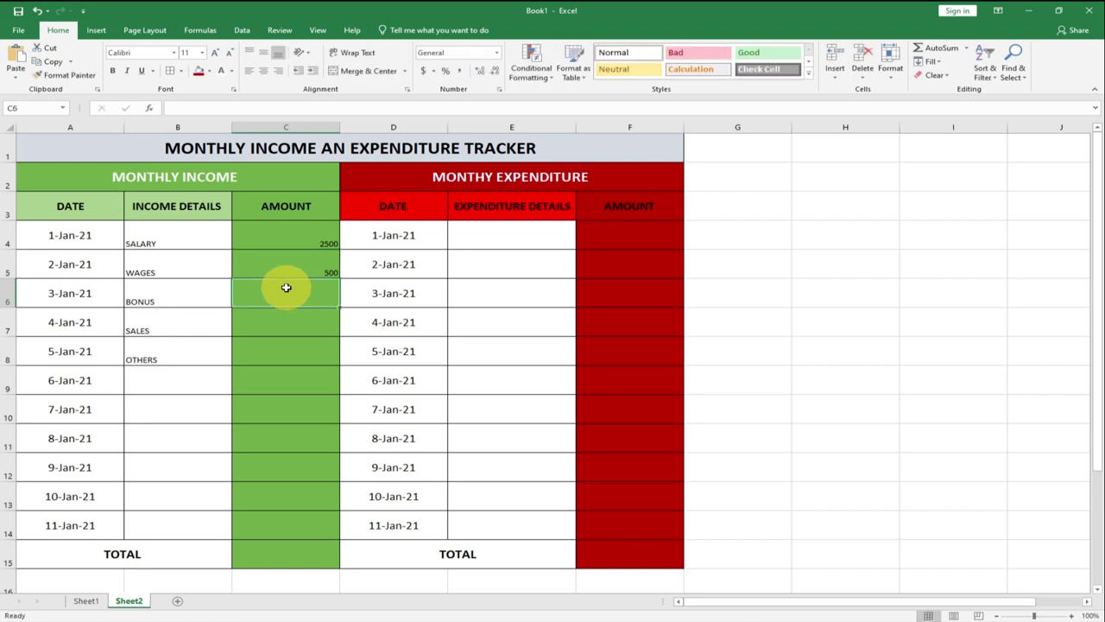
pyautogui.write('350')
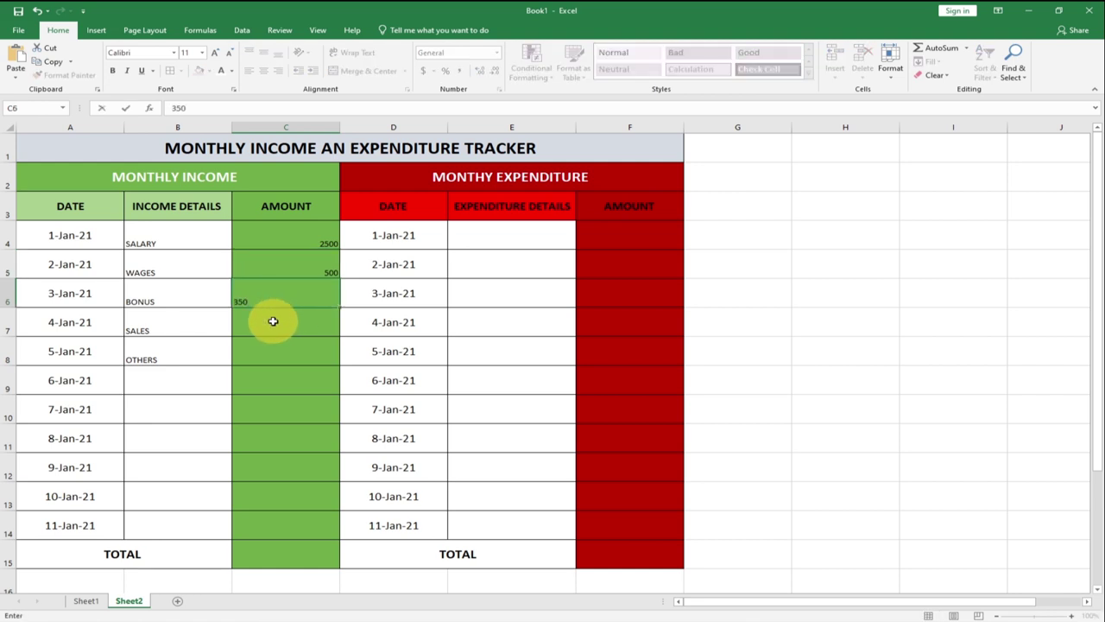
pyautogui.click(273, 323)
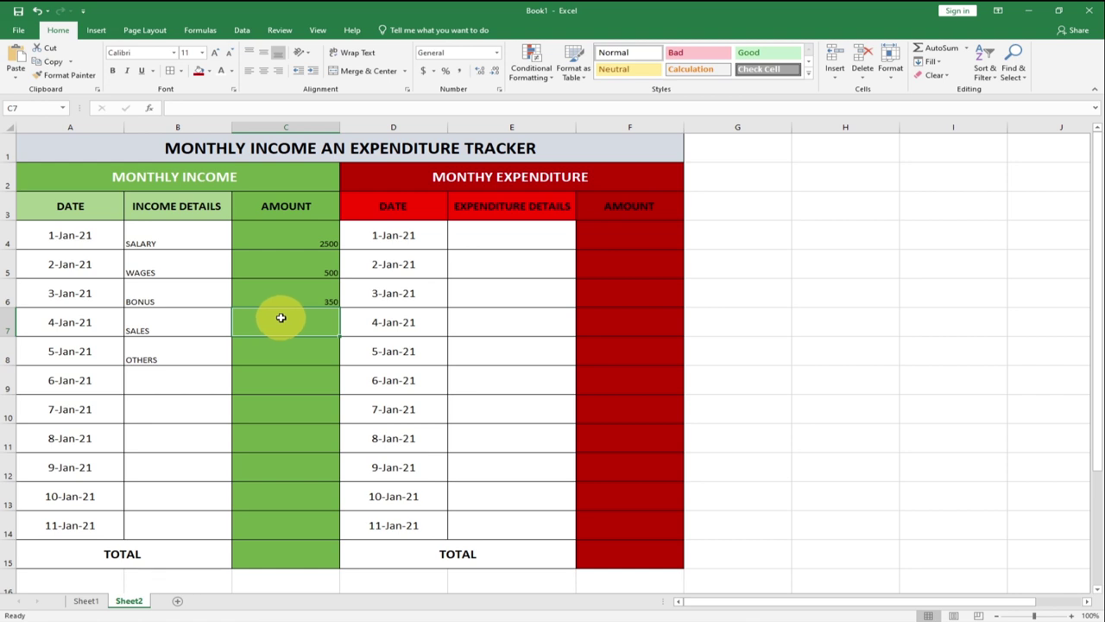
pyautogui.write('450')
pyautogui.click(276, 355)
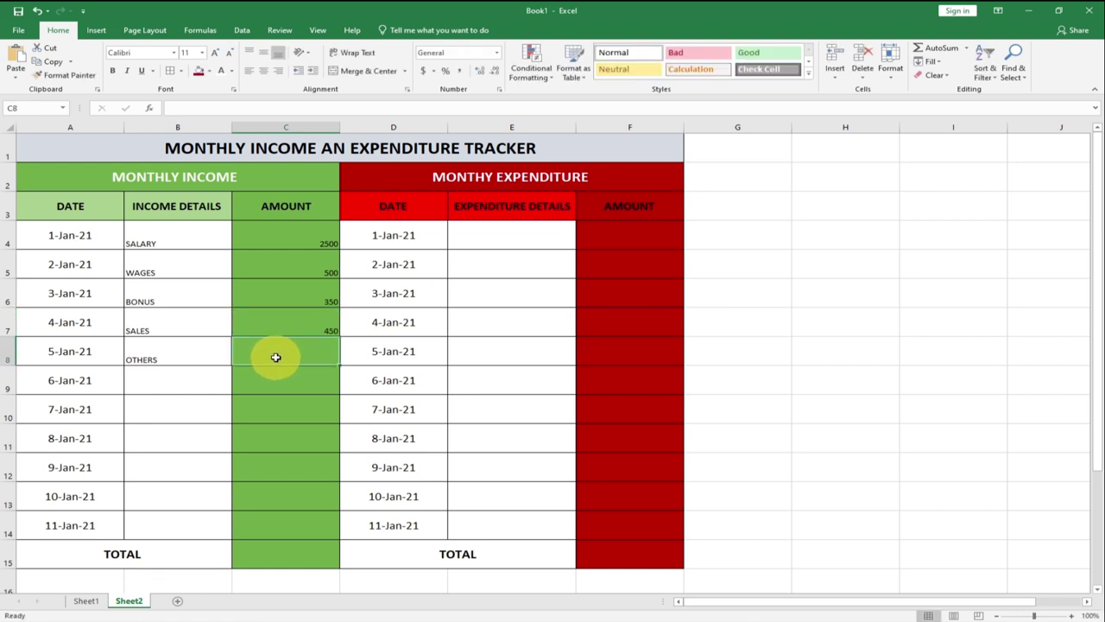
pyautogui.write('250')
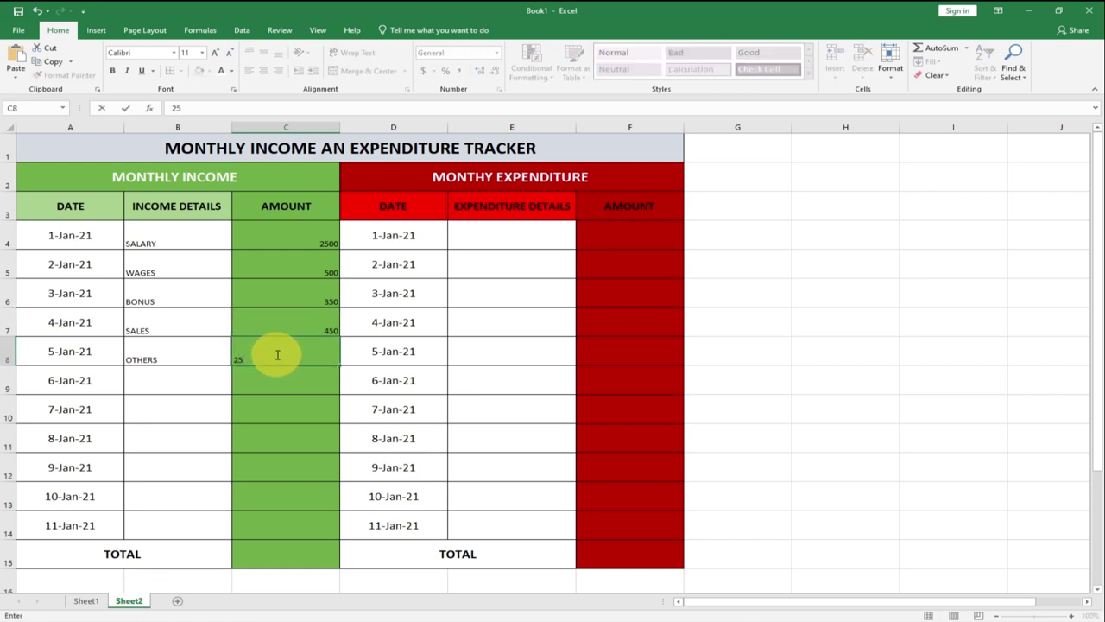
pyautogui.click(290, 372)
# Format the income amount cells C4 to C15 at font size 14, centered horizontally and vertically
pyautogui.moveTo(279, 234); pyautogui.dragTo(299, 557)
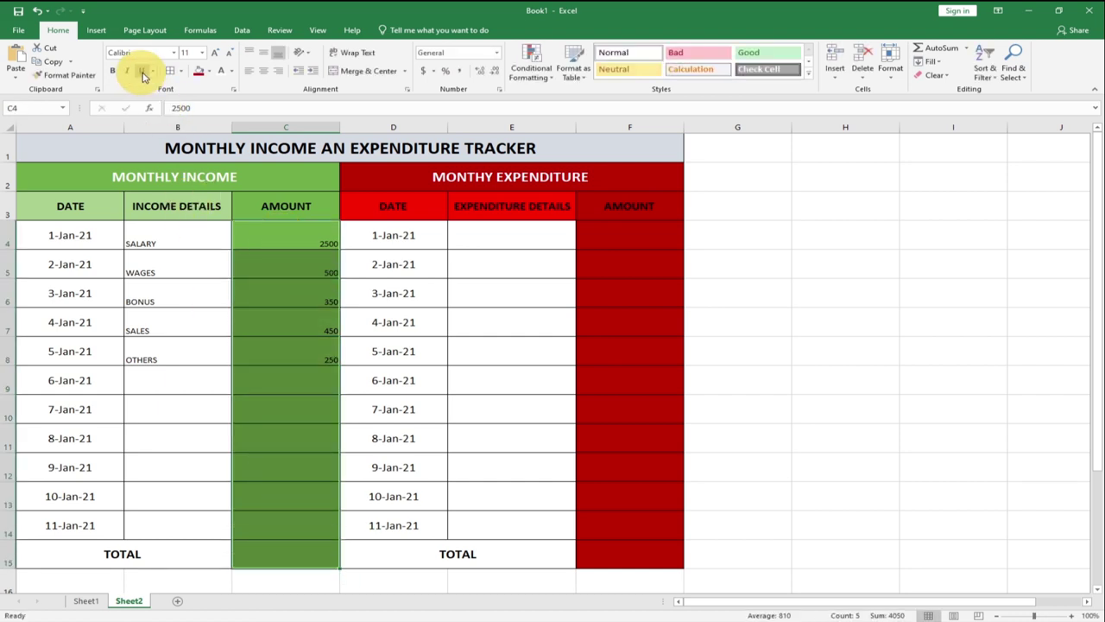
pyautogui.click(203, 54)
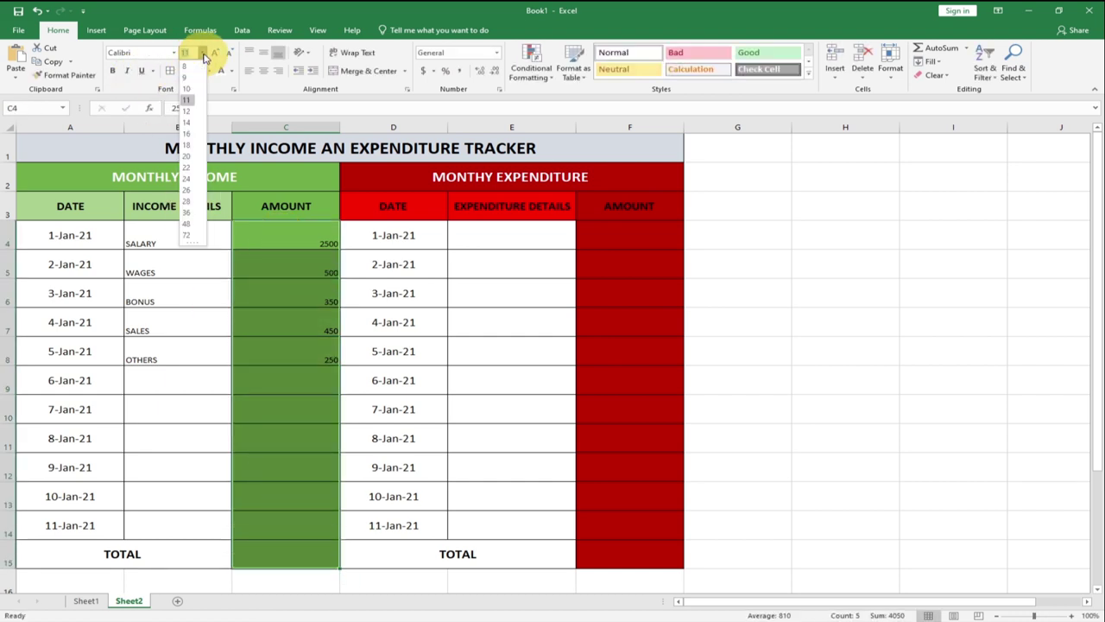
pyautogui.click(187, 121)
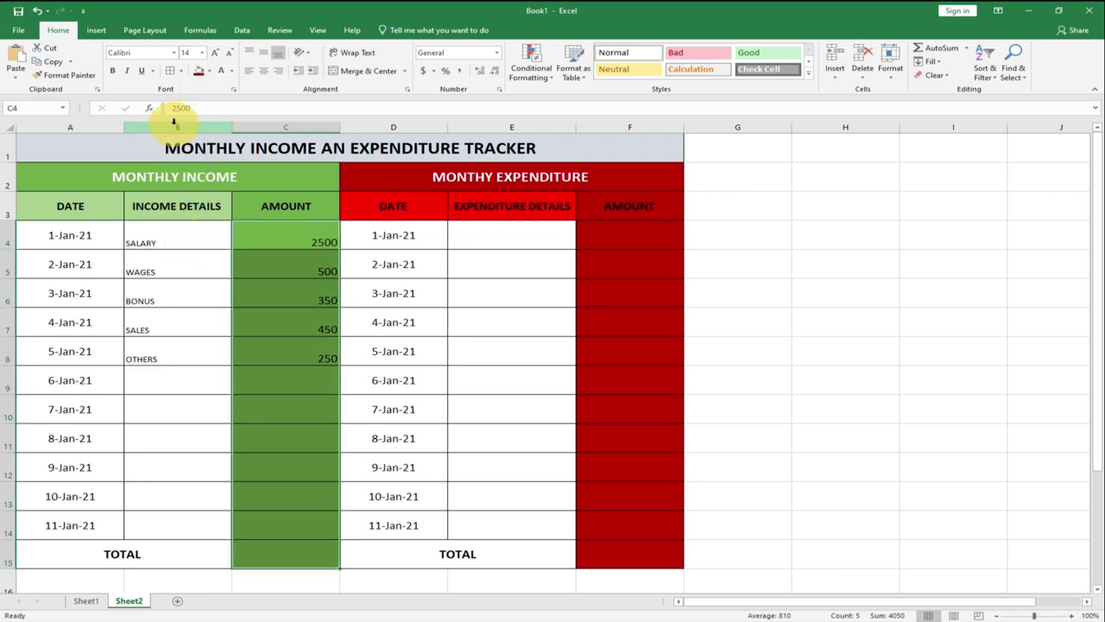
pyautogui.click(263, 70)
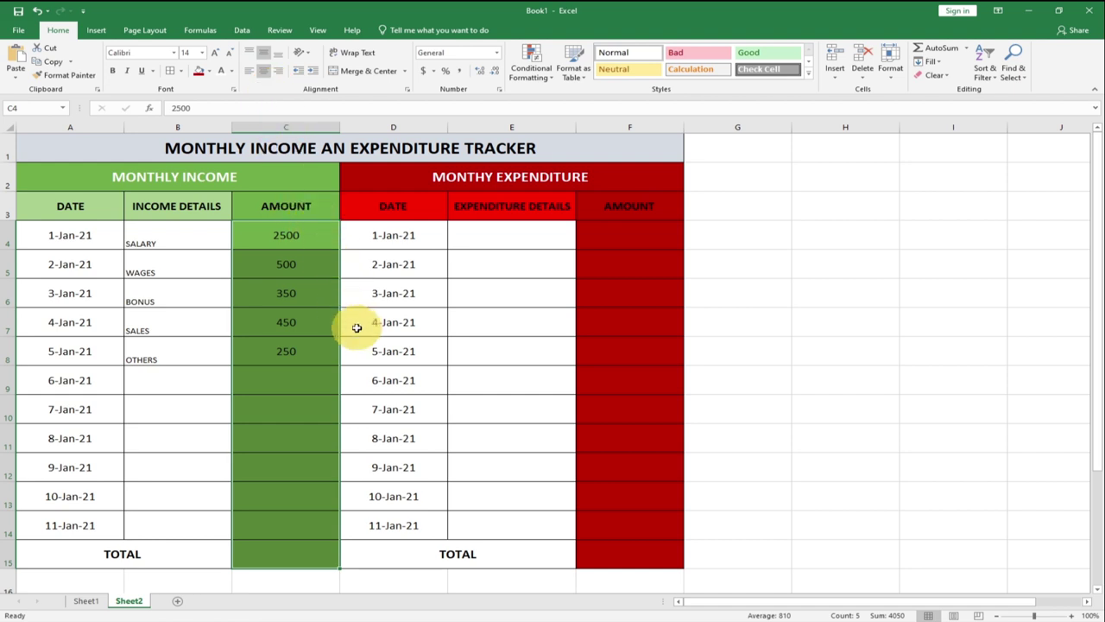
# Enter LIGHT BILL in E4 and WATER BILL in E5 as expenditure details, checking Sheet1 for reference
pyautogui.click(505, 236)
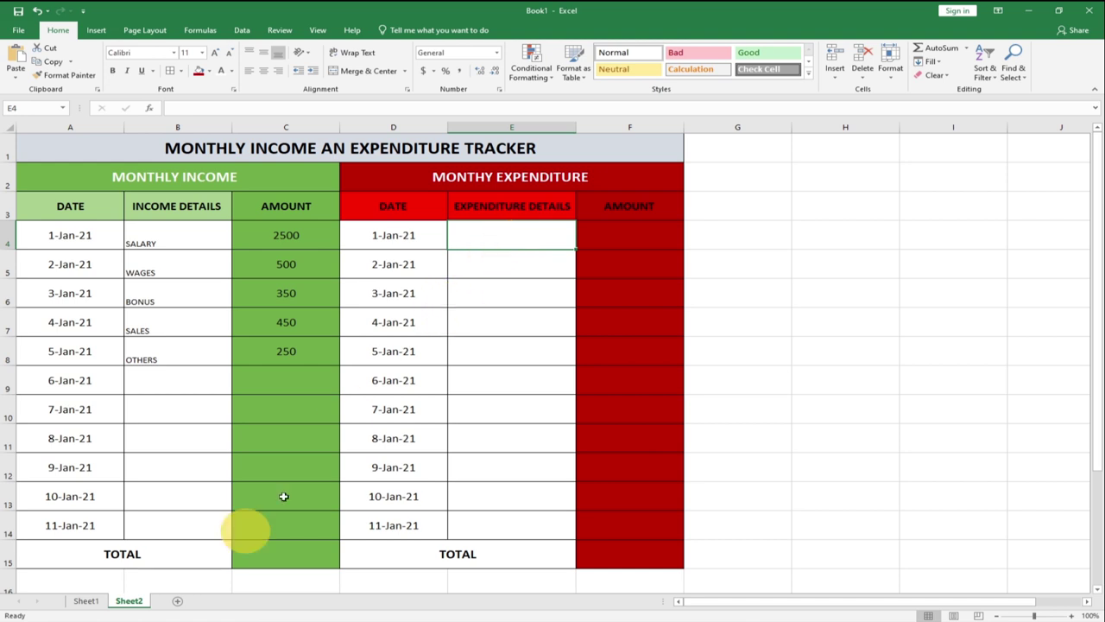
pyautogui.click(87, 601)
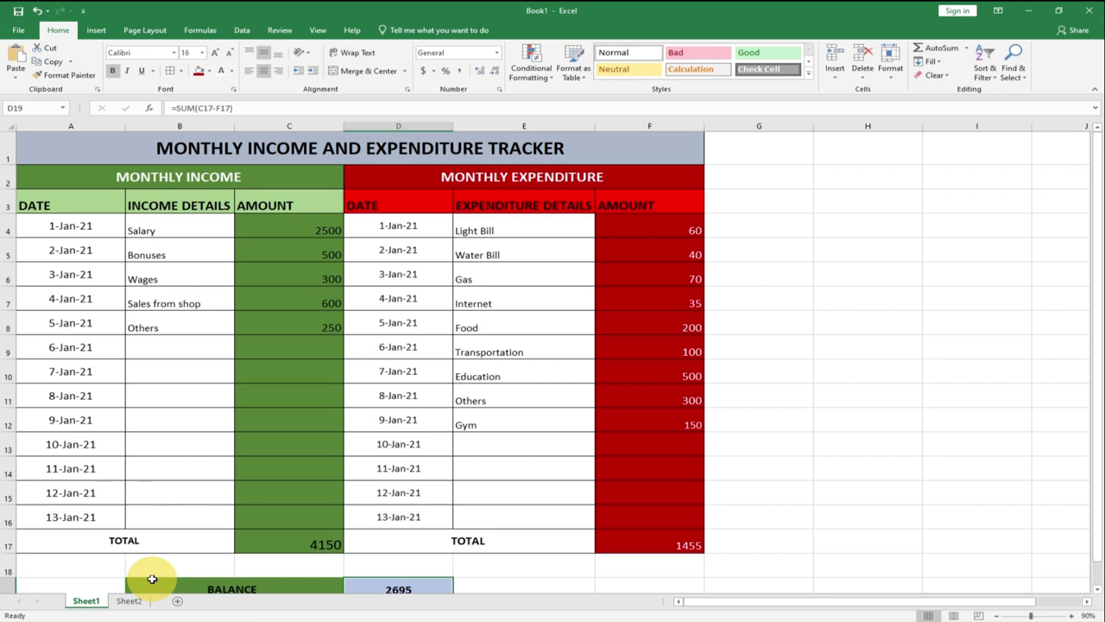
pyautogui.click(129, 601)
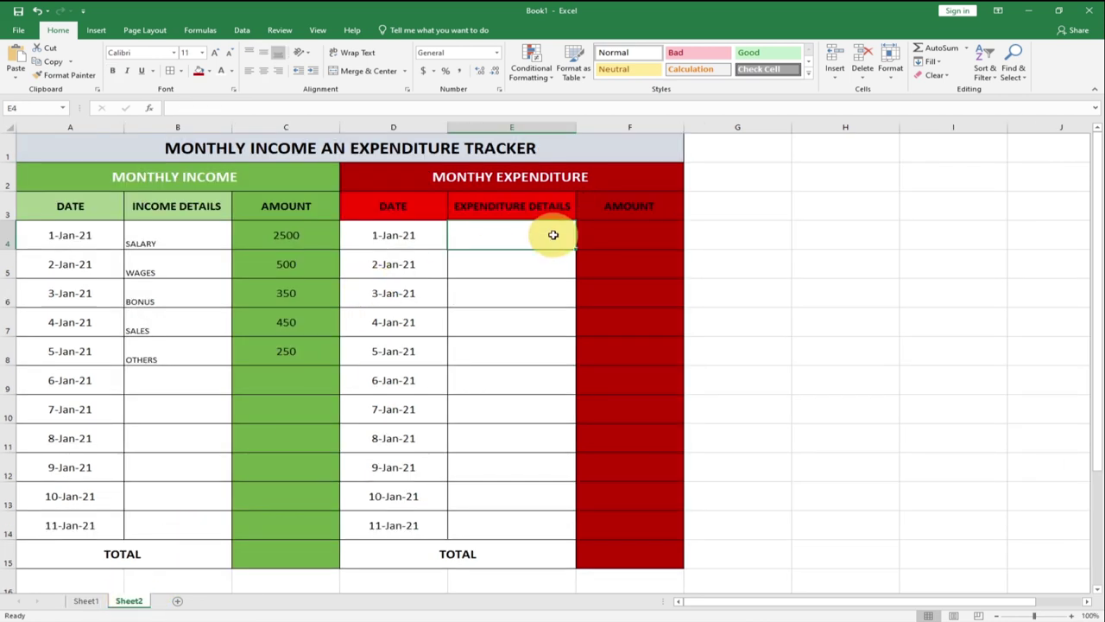
pyautogui.write('Li')
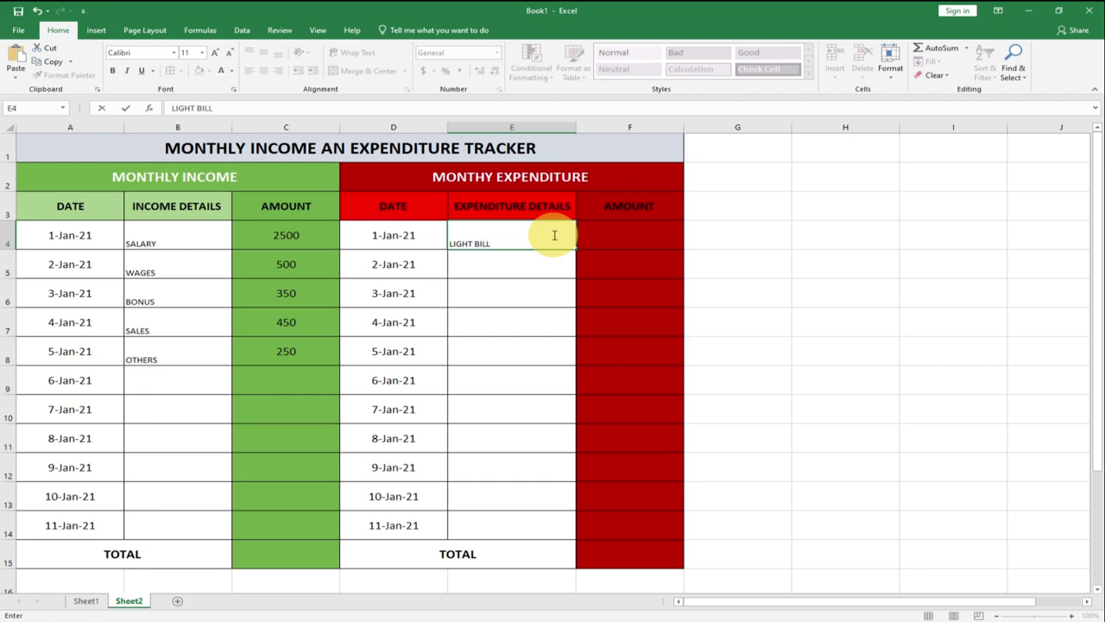
pyautogui.press('Return')
pyautogui.write('WATER BILL')
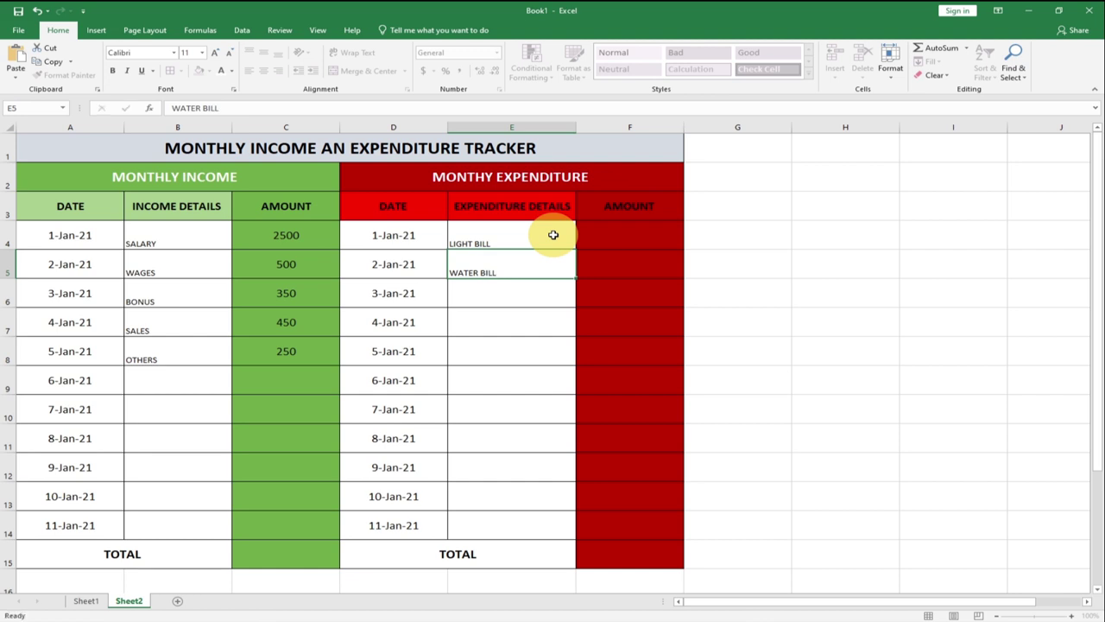
pyautogui.press('Return')
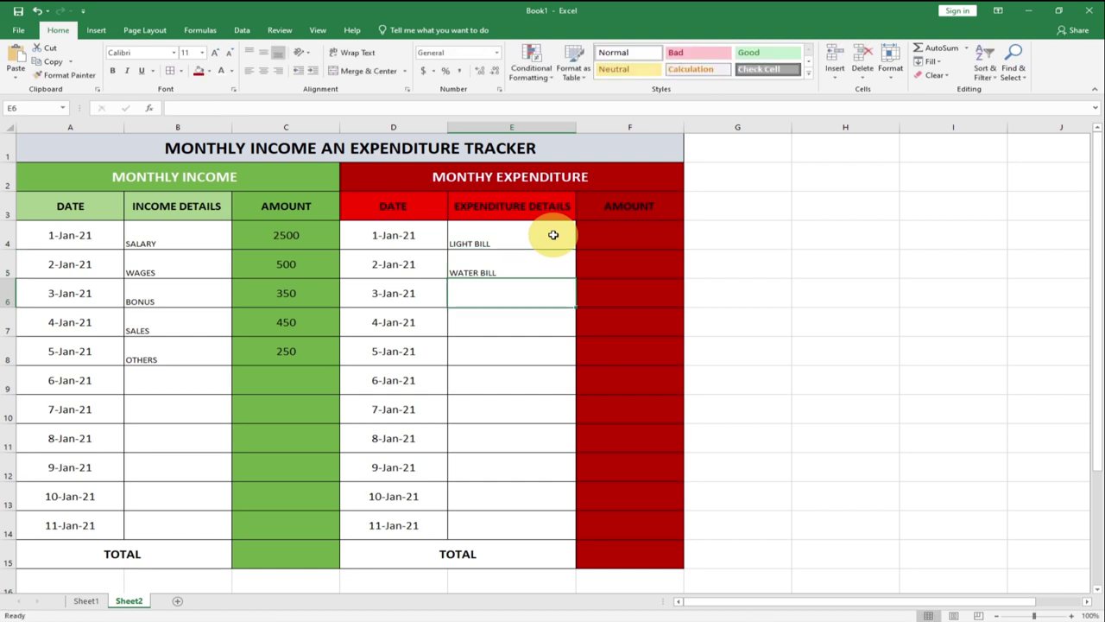
# Consult Sheet1 and enter the expenditure details GAS in E6 and INTERNET in E7 on Sheet2
pyautogui.click(87, 601)
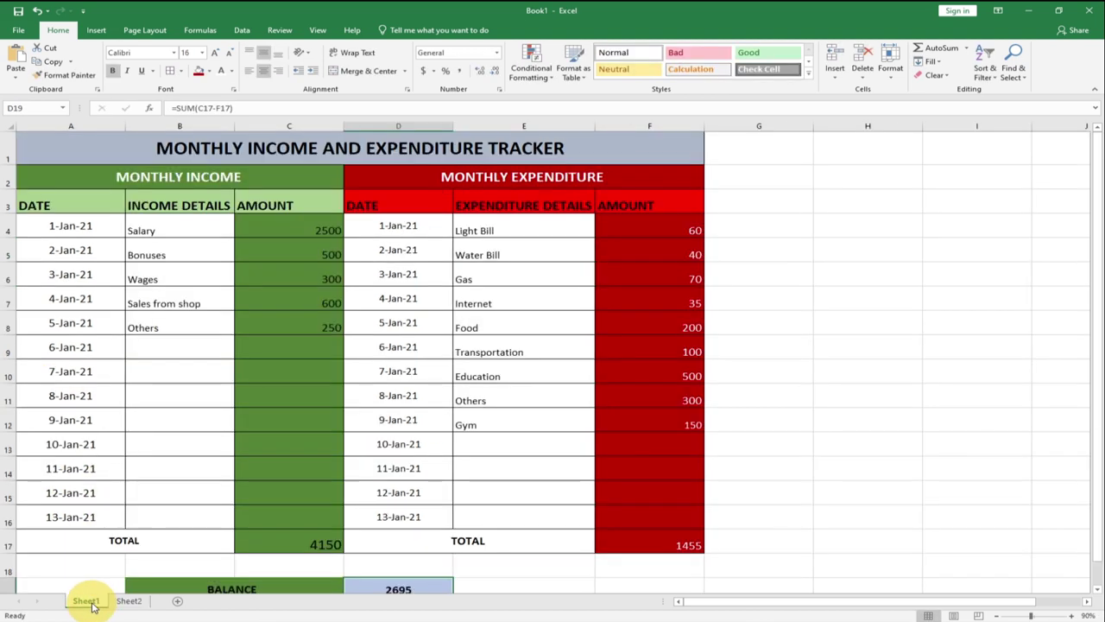
pyautogui.click(128, 600)
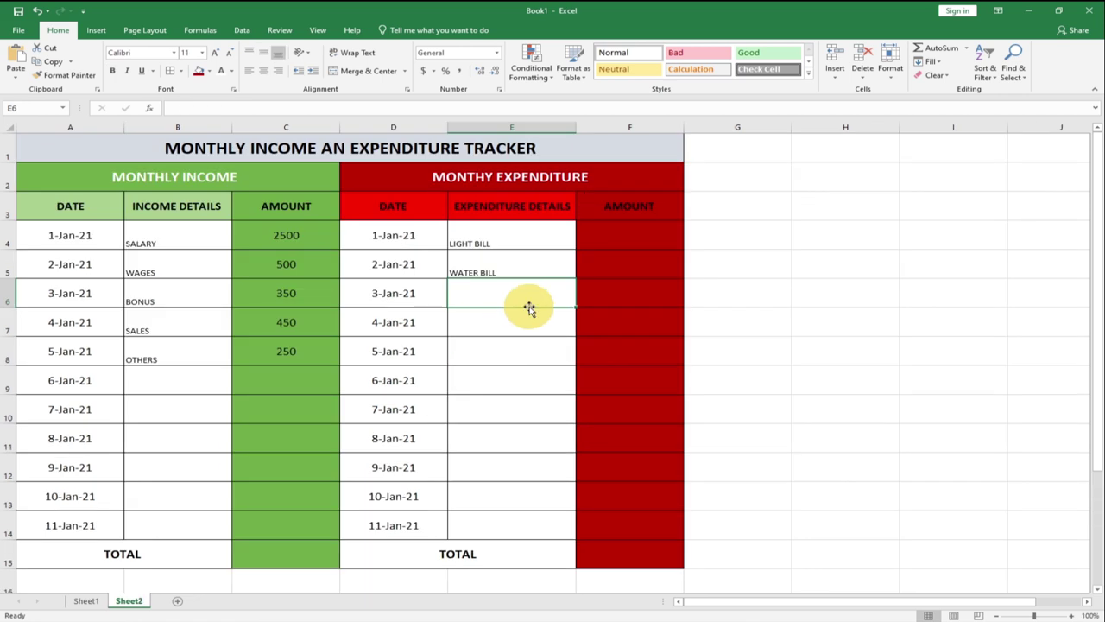
pyautogui.write('GAS')
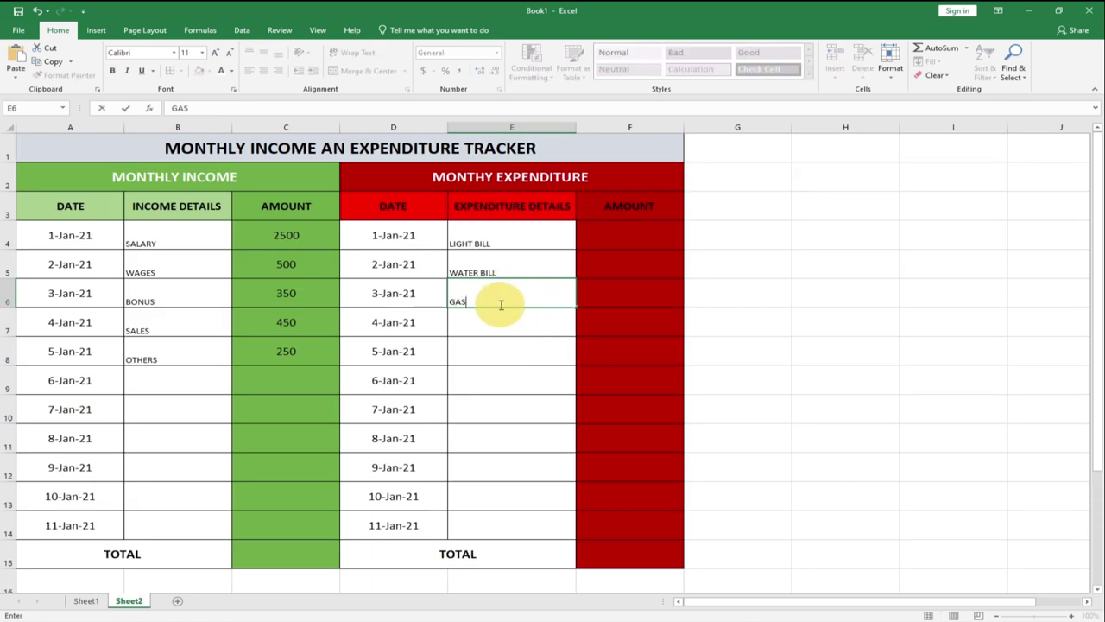
pyautogui.press('Return')
pyautogui.write('INTERN')
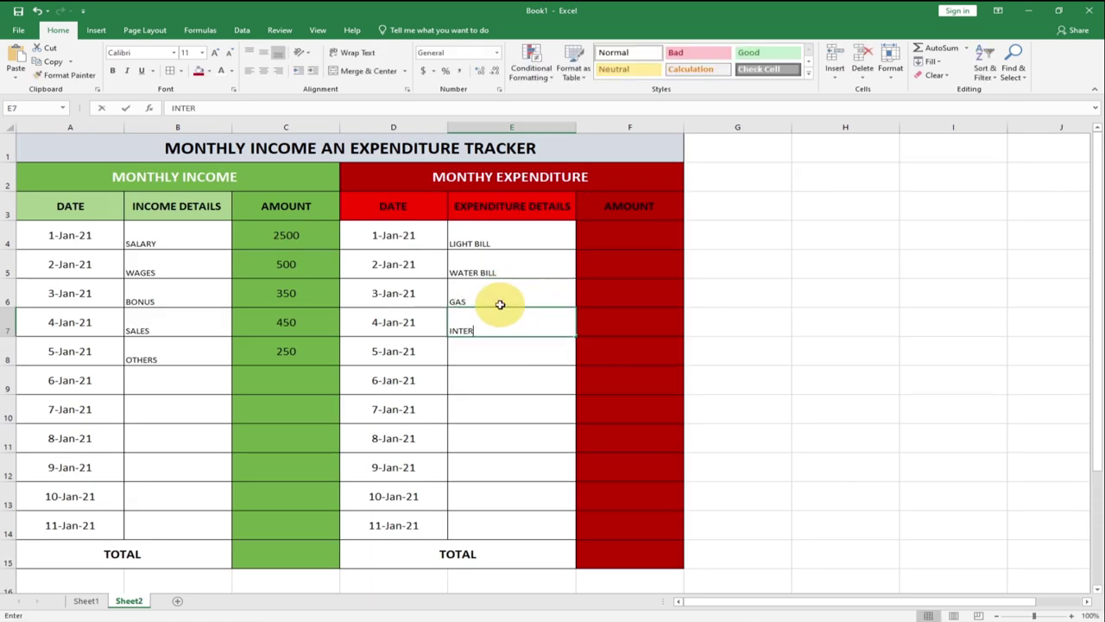
pyautogui.write('ET')
pyautogui.press('Return')
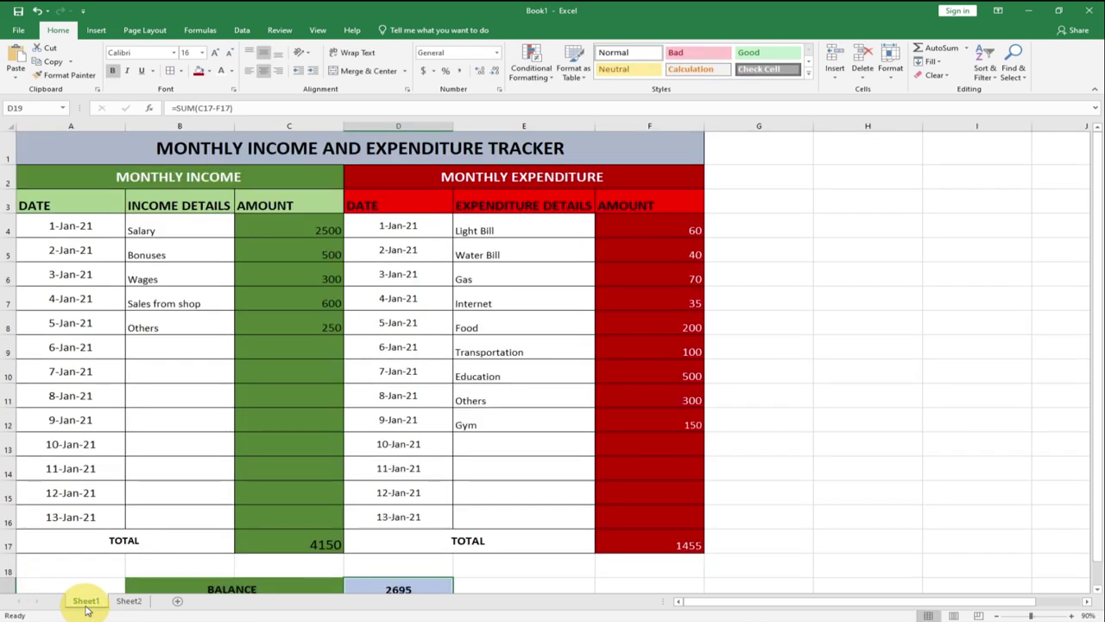
# Return to Sheet2 and enter the expenditure details FOOD in E8 and TRANSPORTATION in E9
pyautogui.click(138, 601)
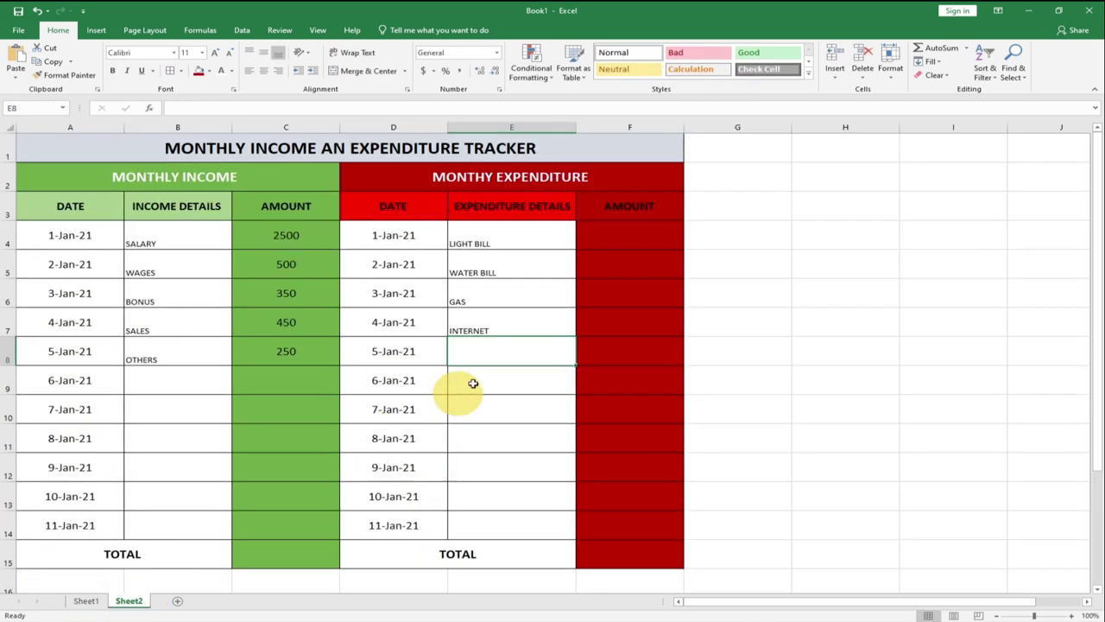
pyautogui.write('O')
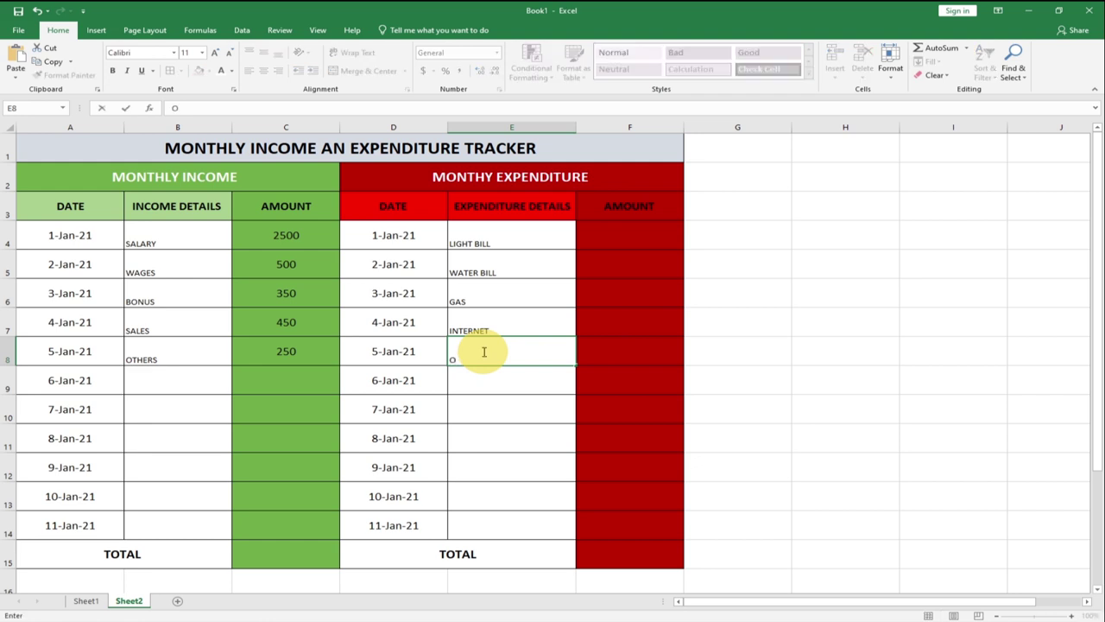
pyautogui.write('OD')
pyautogui.press('Return')
pyautogui.write('TRANSPORTA')
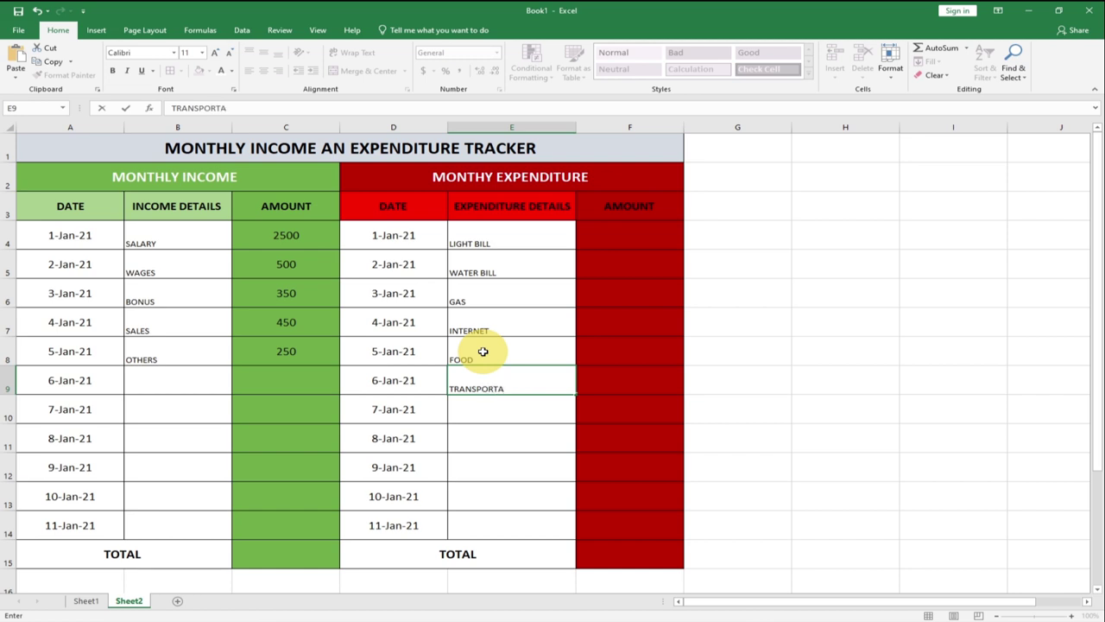
pyautogui.write('TION')
# Enter EDUCATION in E10 and OTHERS in E11 as the last expenditure details
pyautogui.click(485, 410)
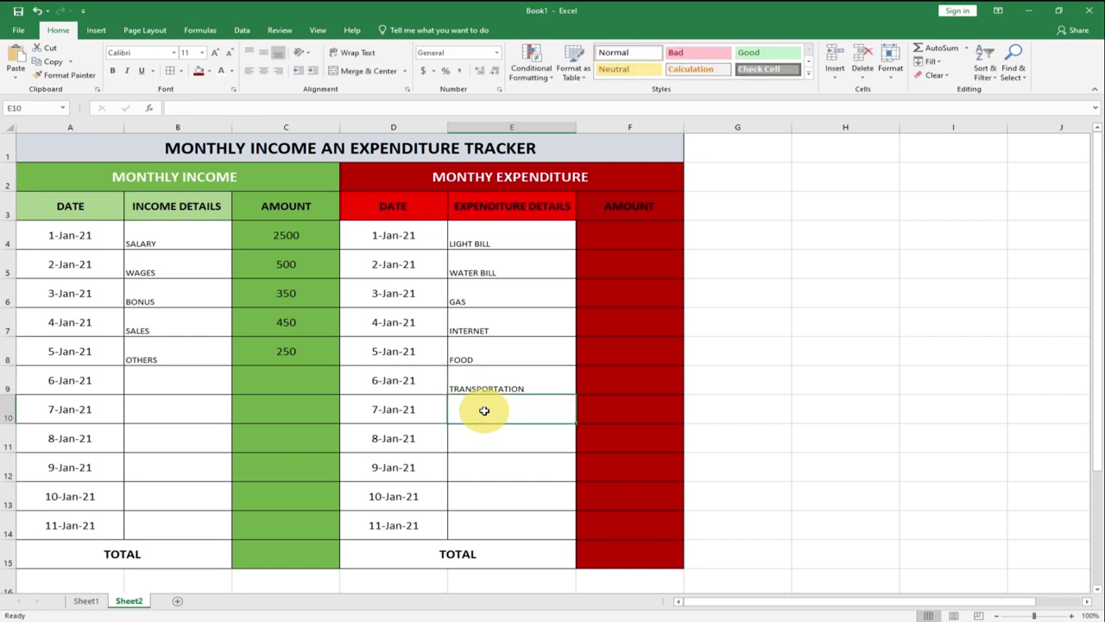
pyautogui.write('EDUCATION')
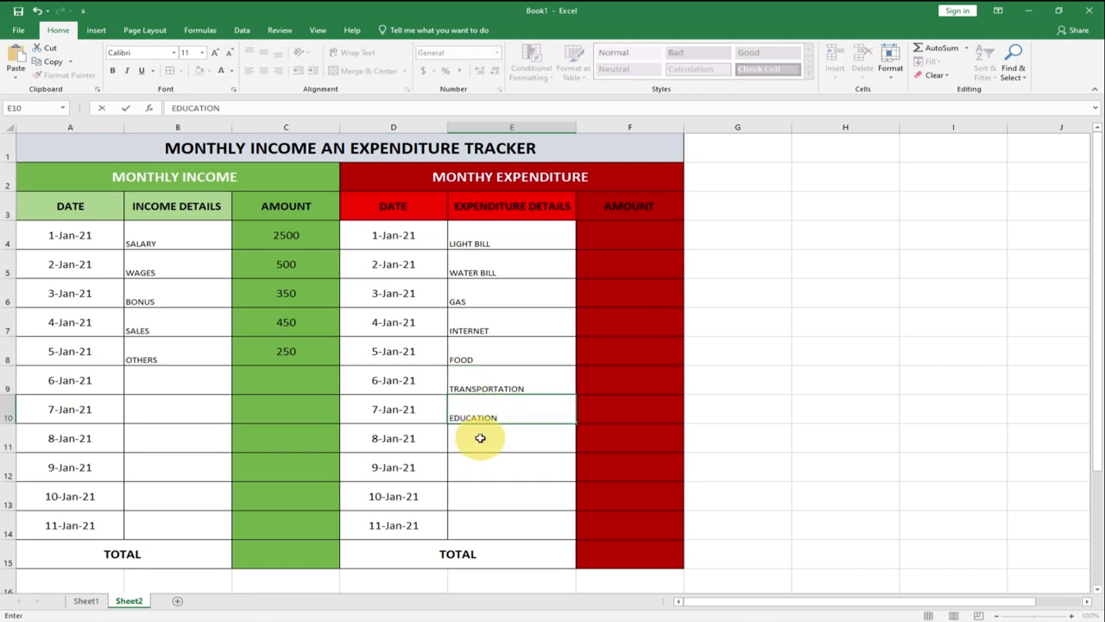
pyautogui.click(482, 437)
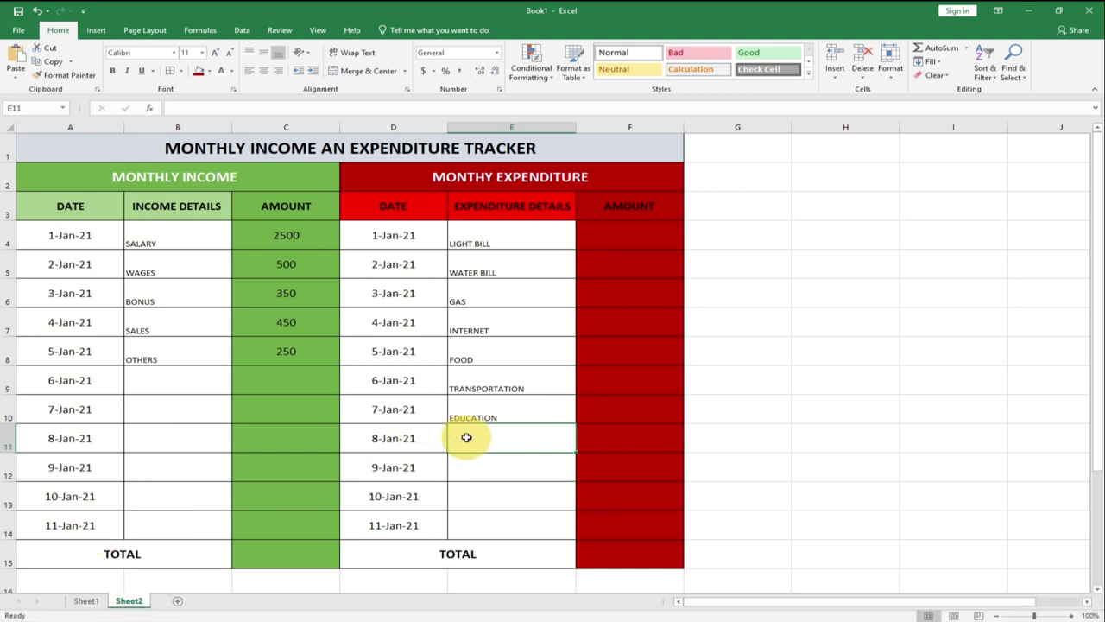
pyautogui.write('OTHERS')
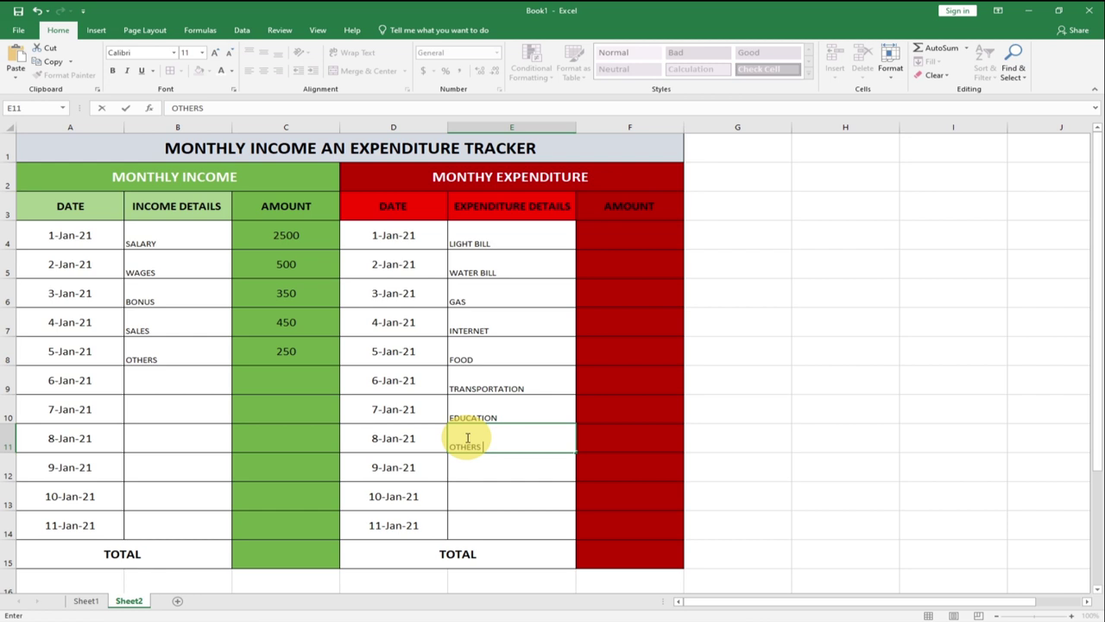
# Enter 70 in F4 as the LIGHT BILL expenditure amount
pyautogui.click(608, 236)
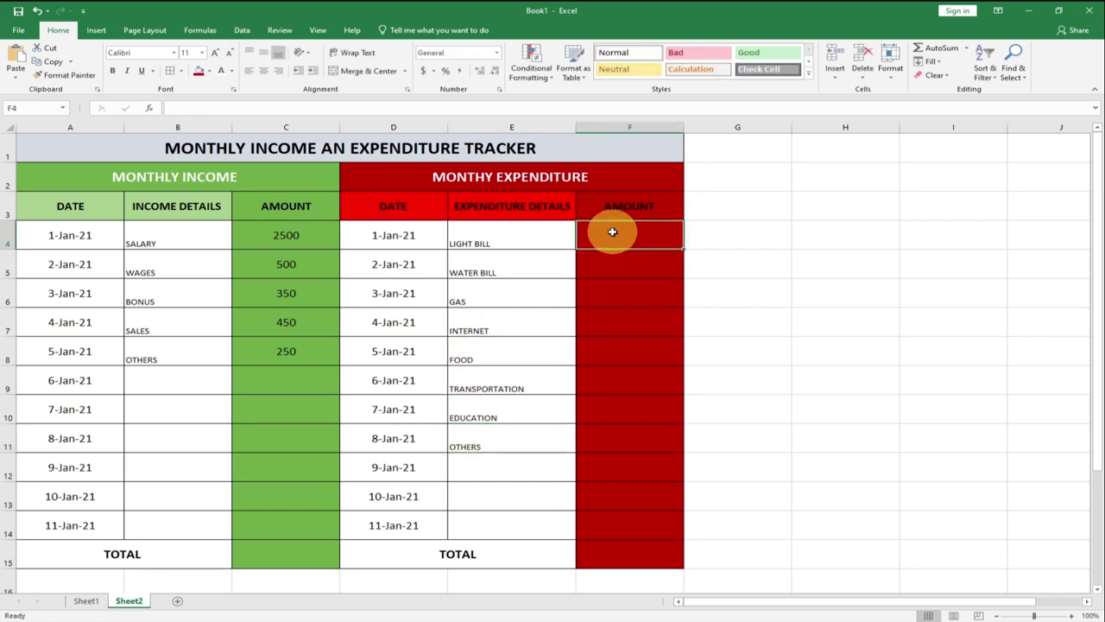
pyautogui.write('100')
pyautogui.press('Return')
# Format the expenditure amount cells F4 to F15 at font size 14, centered horizontally and vertically
pyautogui.moveTo(629, 248); pyautogui.dragTo(629, 557)
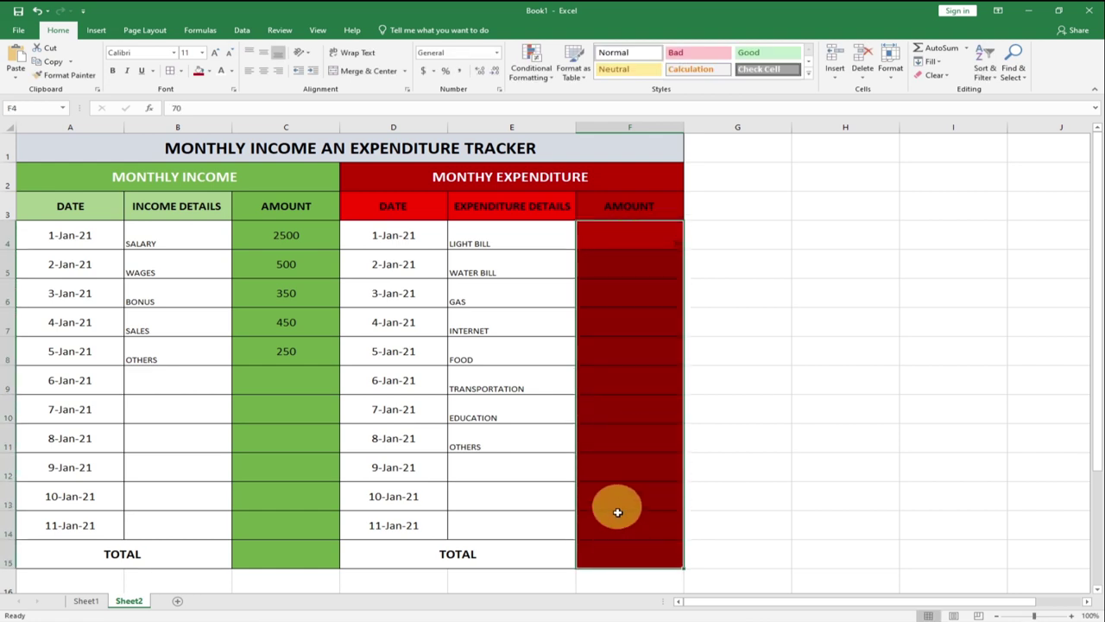
pyautogui.click(263, 53)
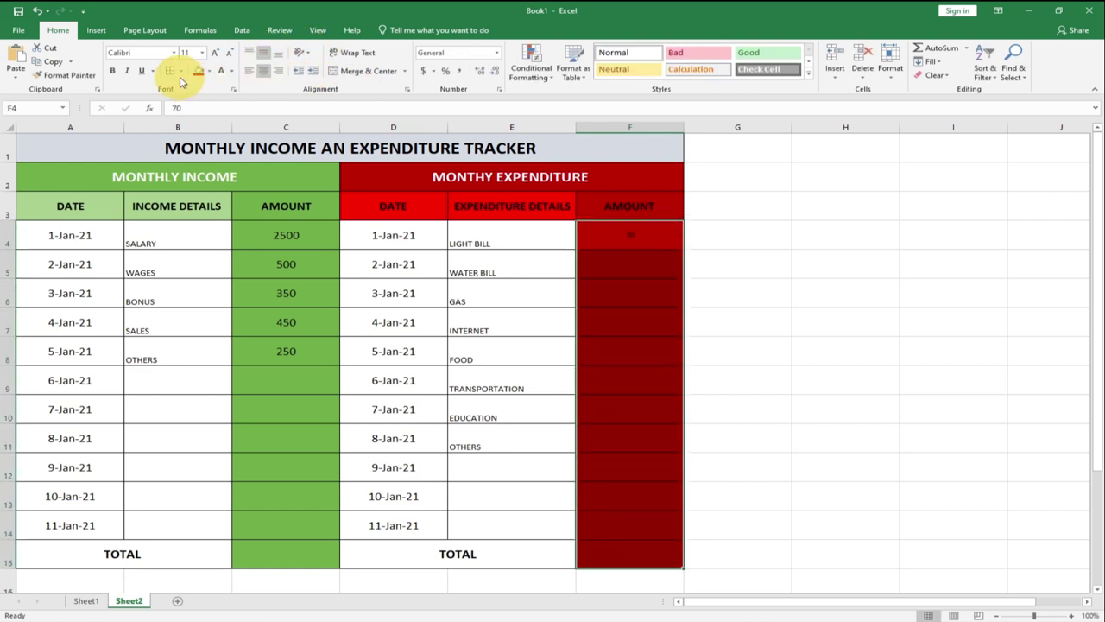
pyautogui.click(203, 53)
pyautogui.click(194, 123)
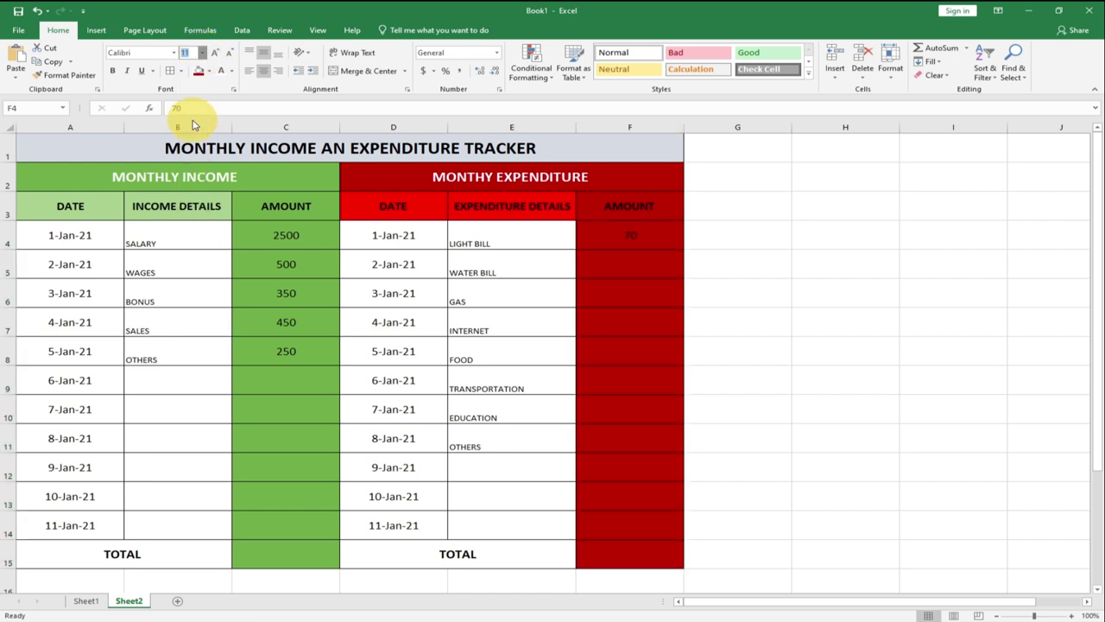
# Enter the expenditure amounts 60 for WATER BILL, 90 for GAS and 45 for INTERNET in F5 to F7
pyautogui.click(636, 268)
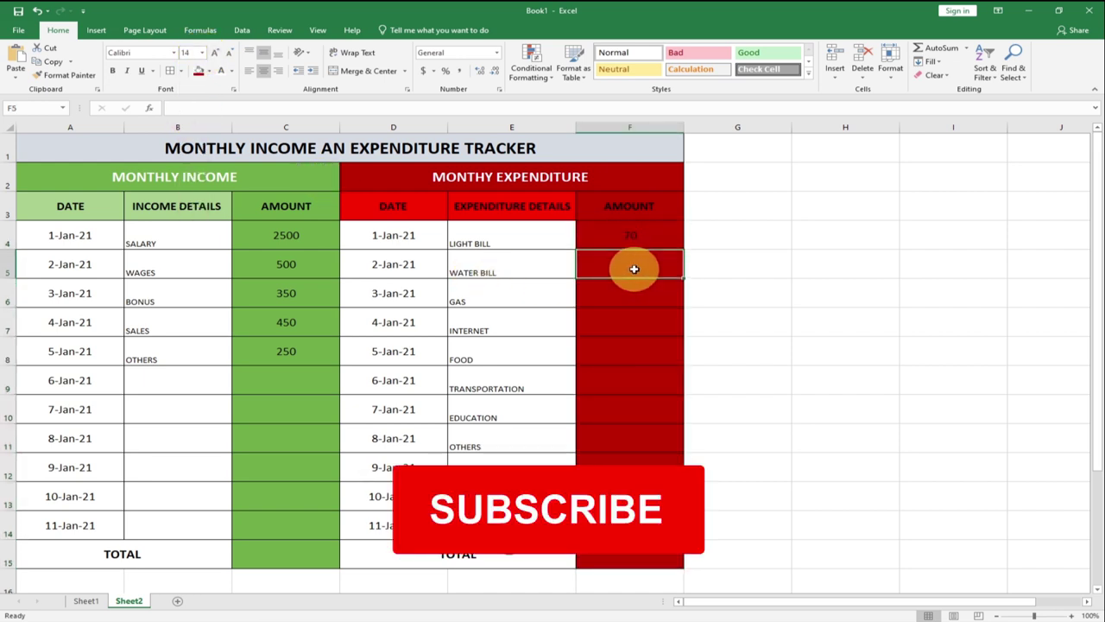
pyautogui.write('60')
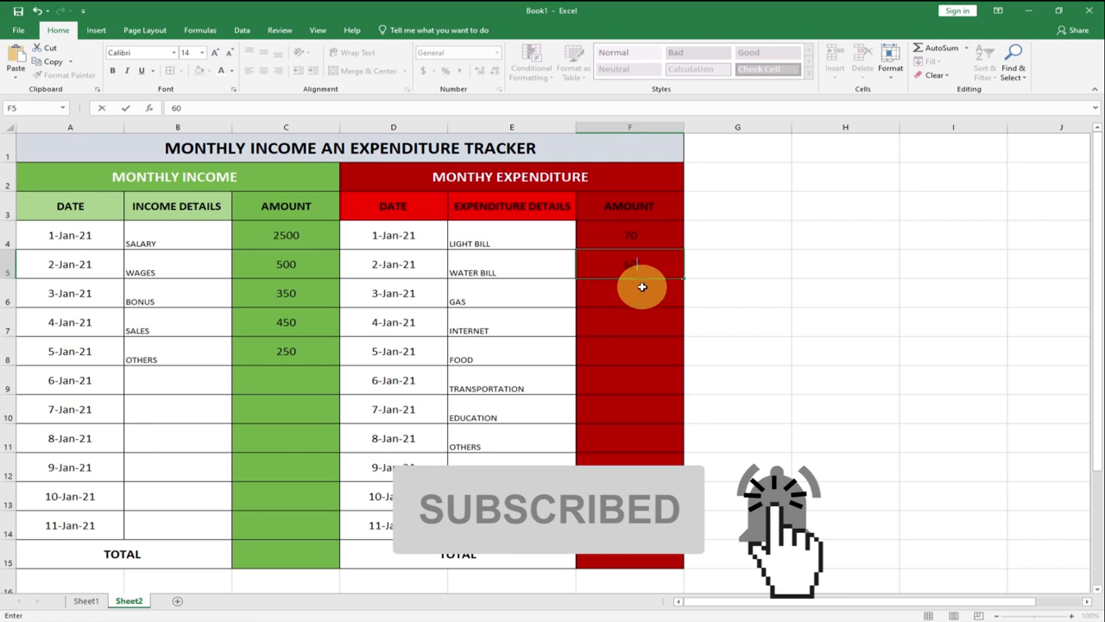
pyautogui.click(640, 302)
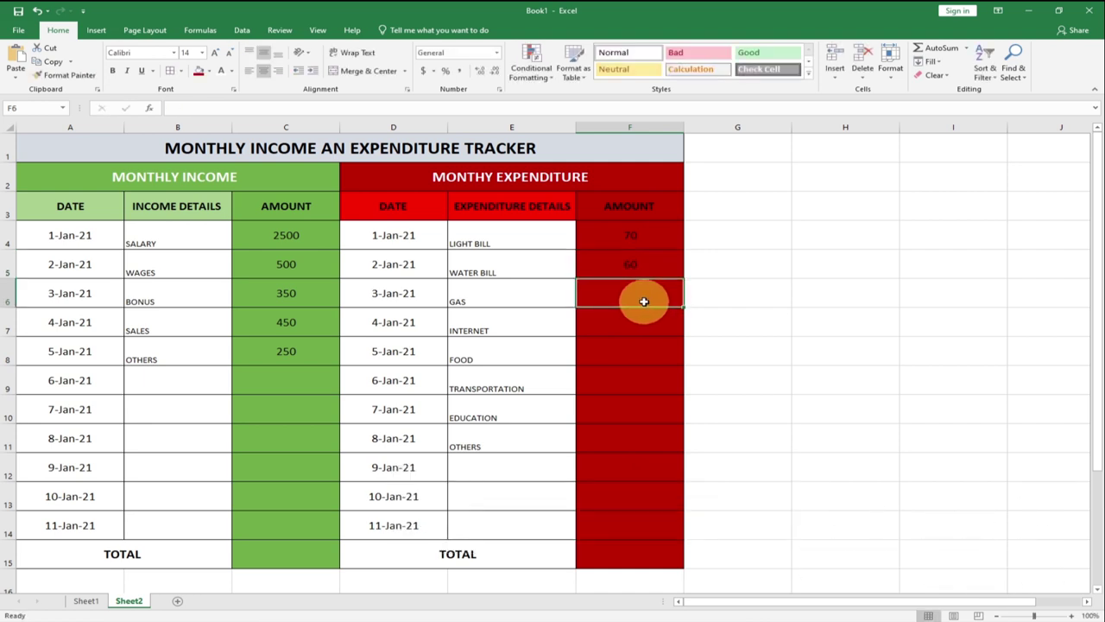
pyautogui.write('90')
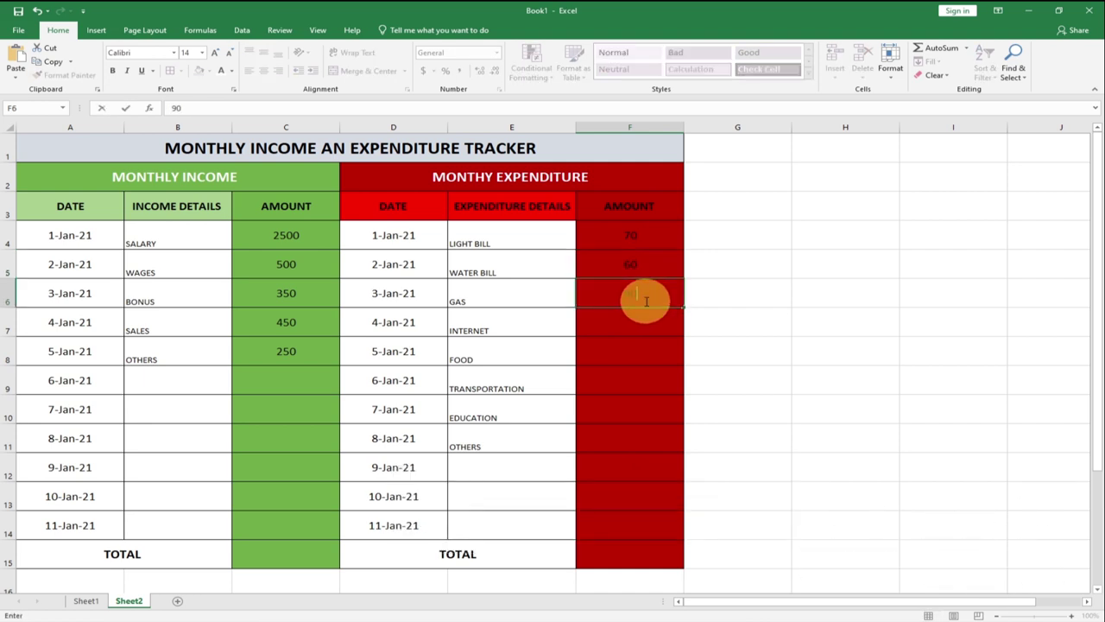
pyautogui.click(635, 322)
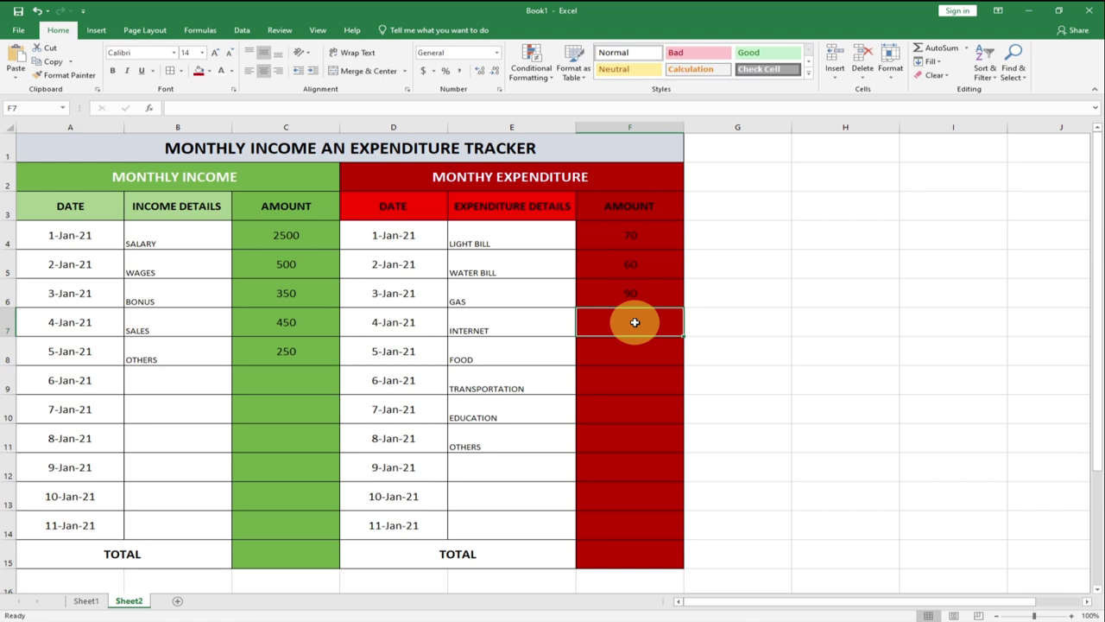
pyautogui.write('45')
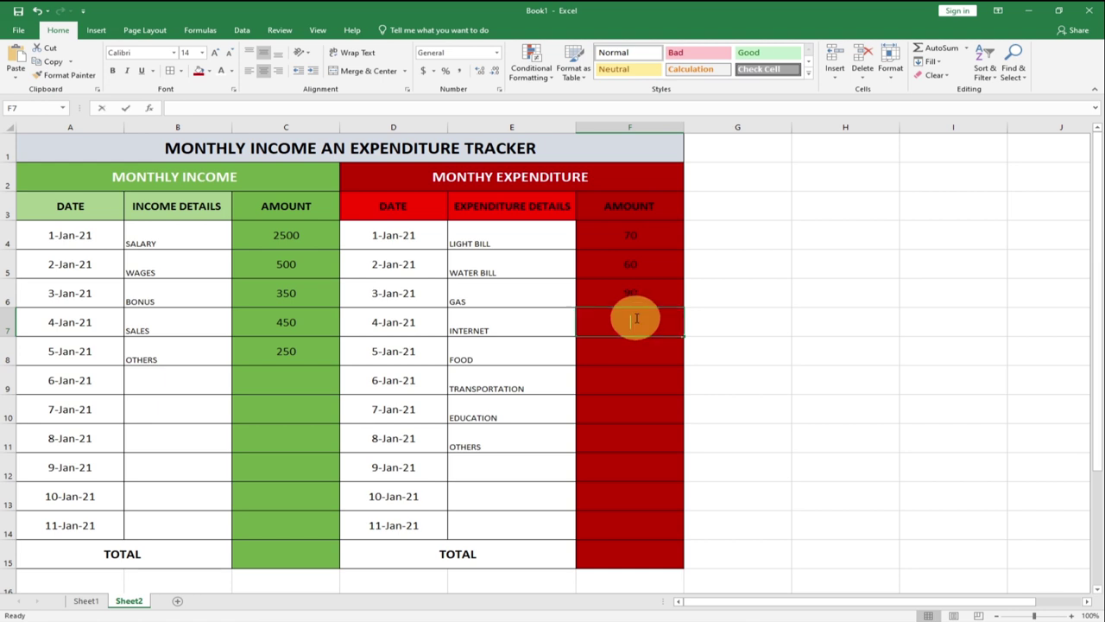
# Enter the expenditure amounts 300 for FOOD, 120 for TRANSPORTATION, 500 for EDUCATION and 600 for OTHERS in F8 to F11
pyautogui.click(613, 357)
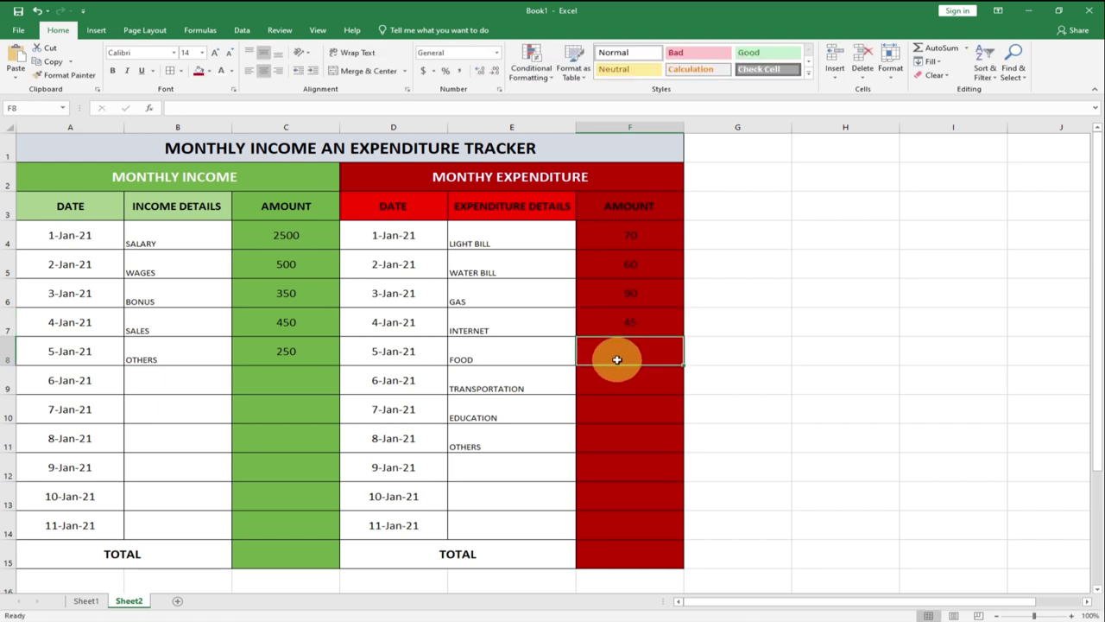
pyautogui.write('300')
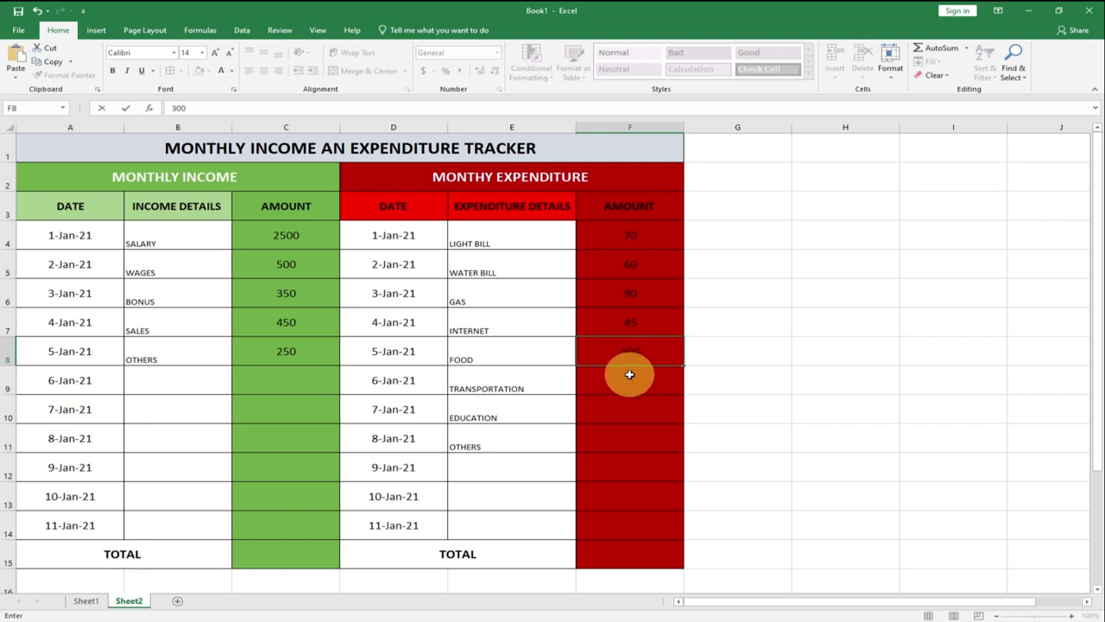
pyautogui.click(630, 375)
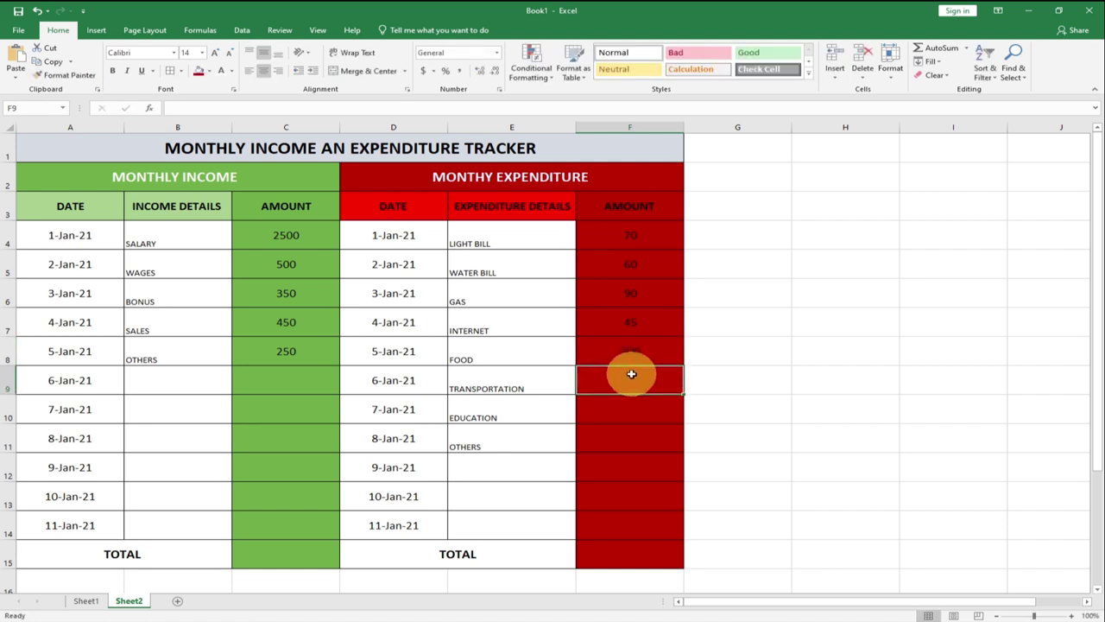
pyautogui.write('120')
pyautogui.click(636, 406)
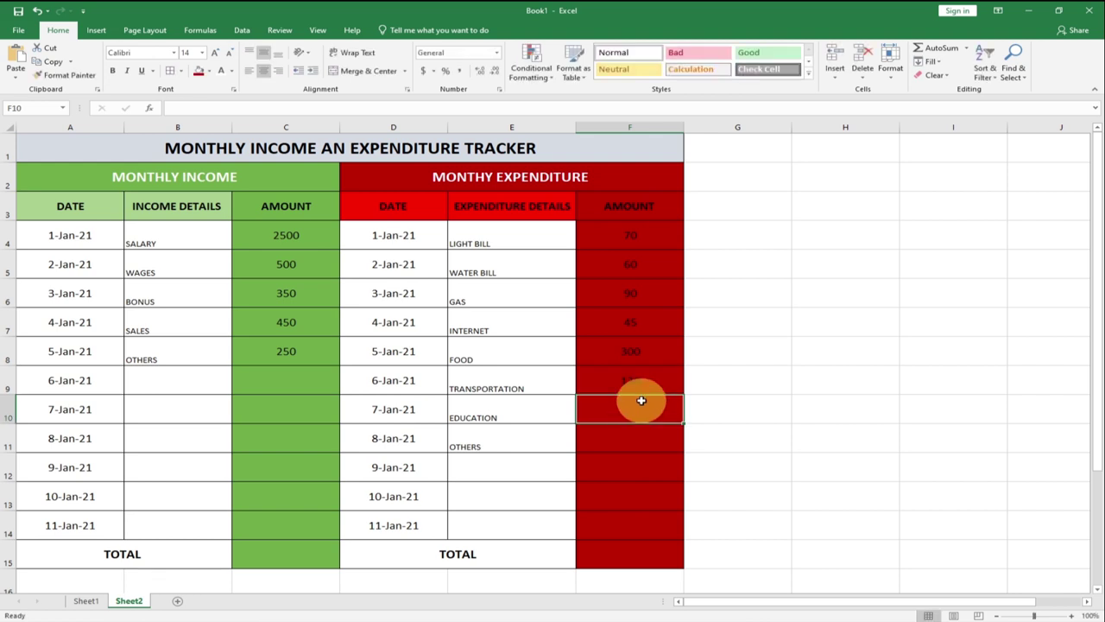
pyautogui.write('500')
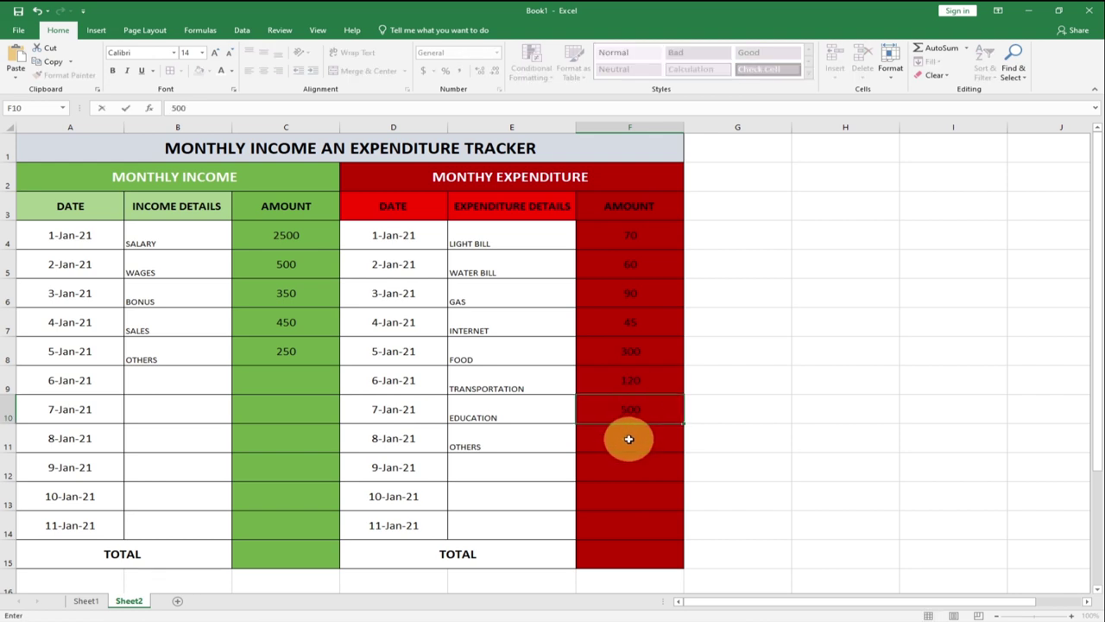
pyautogui.click(631, 437)
pyautogui.write('600')
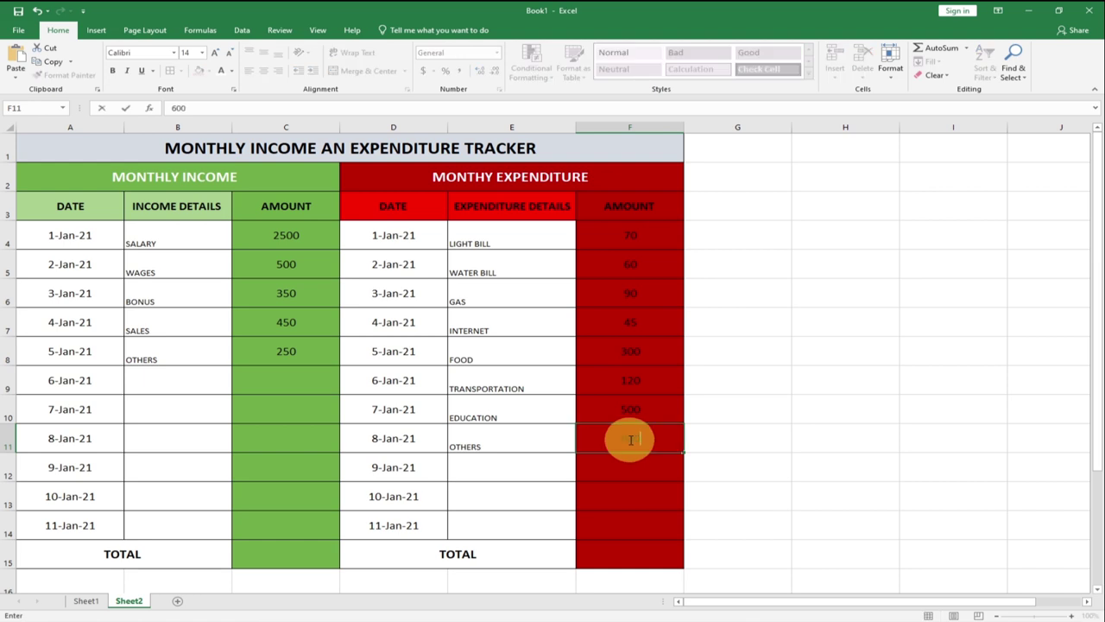
pyautogui.click(604, 470)
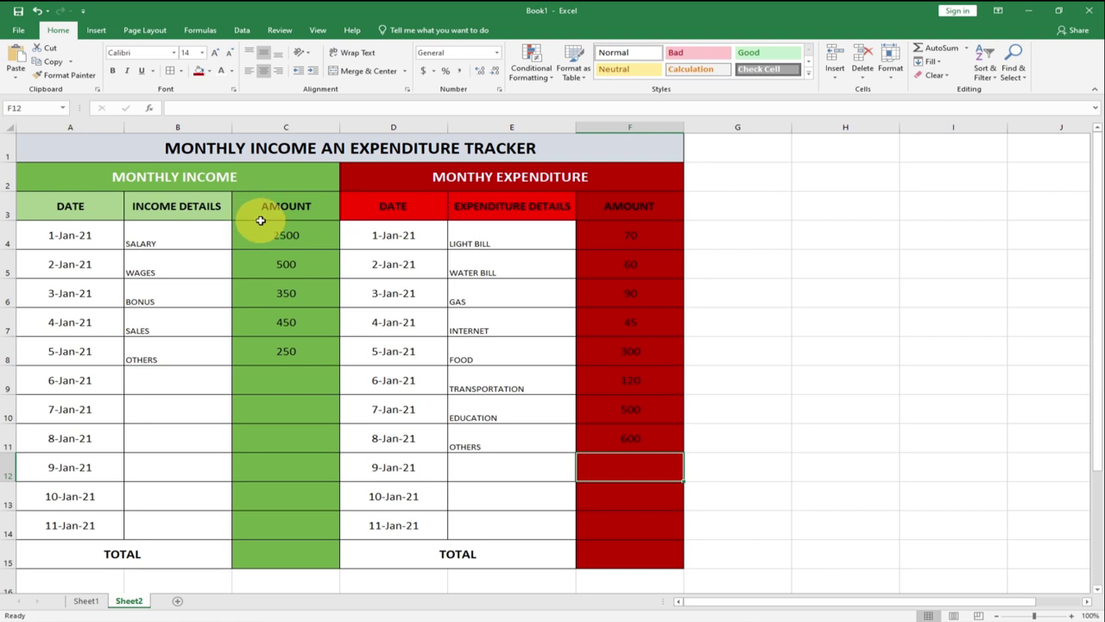
# Merge and center B17:C17 below the total row and enter BALANCE in it
pyautogui.scroll(-2, 265, 232)
pyautogui.moveTo(183, 439); pyautogui.dragTo(321, 440)
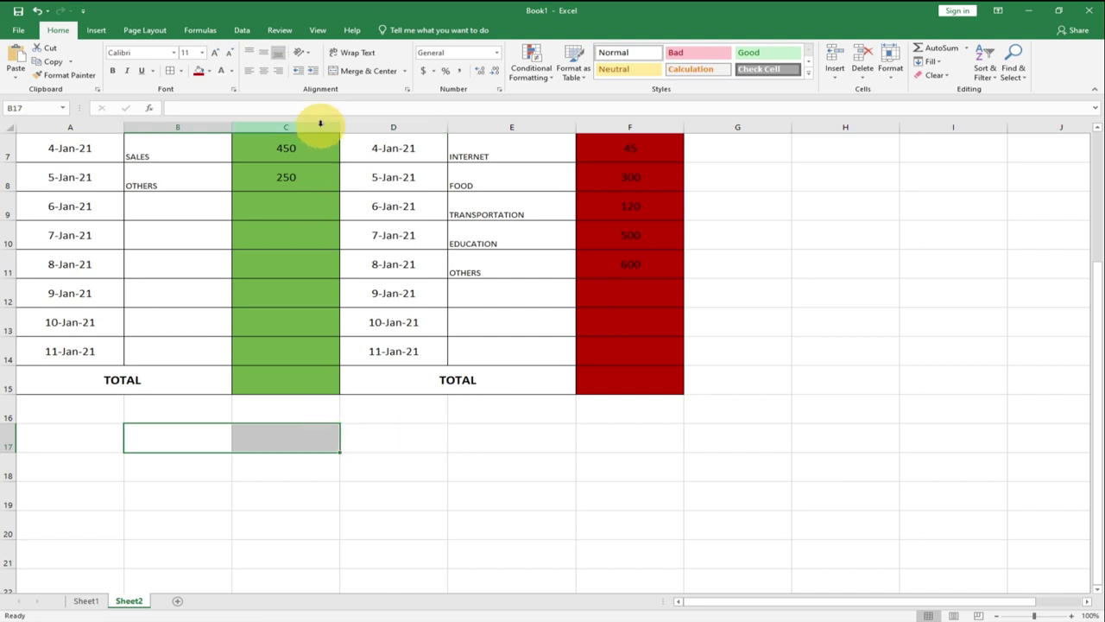
pyautogui.click(363, 71)
pyautogui.doubleClick(231, 436)
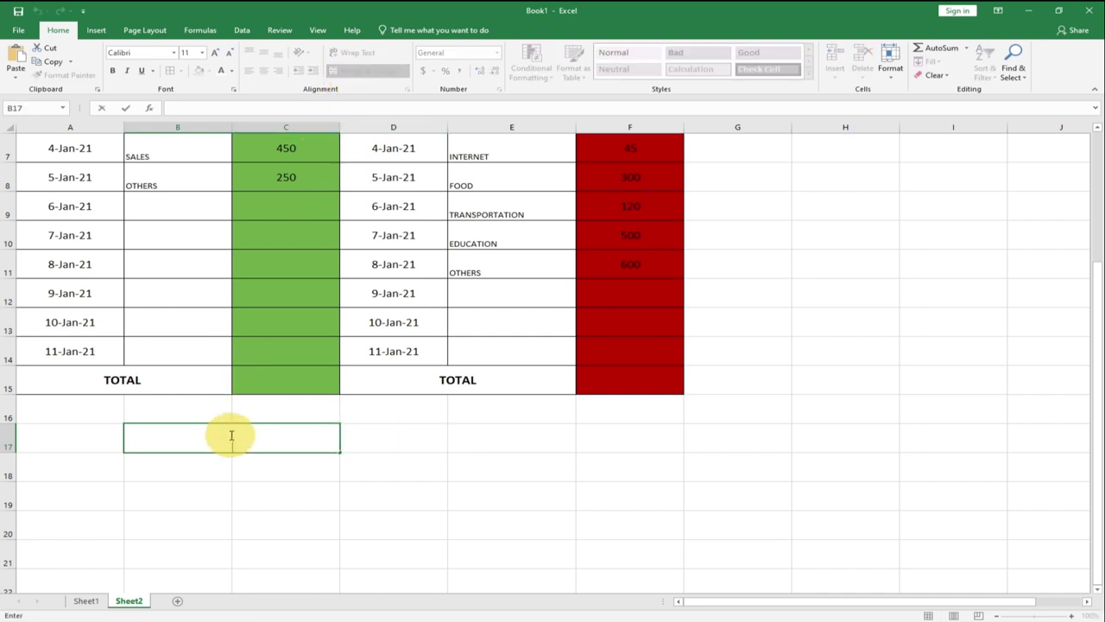
pyautogui.write('BALAC')
pyautogui.write('CE')
pyautogui.press('Tab')
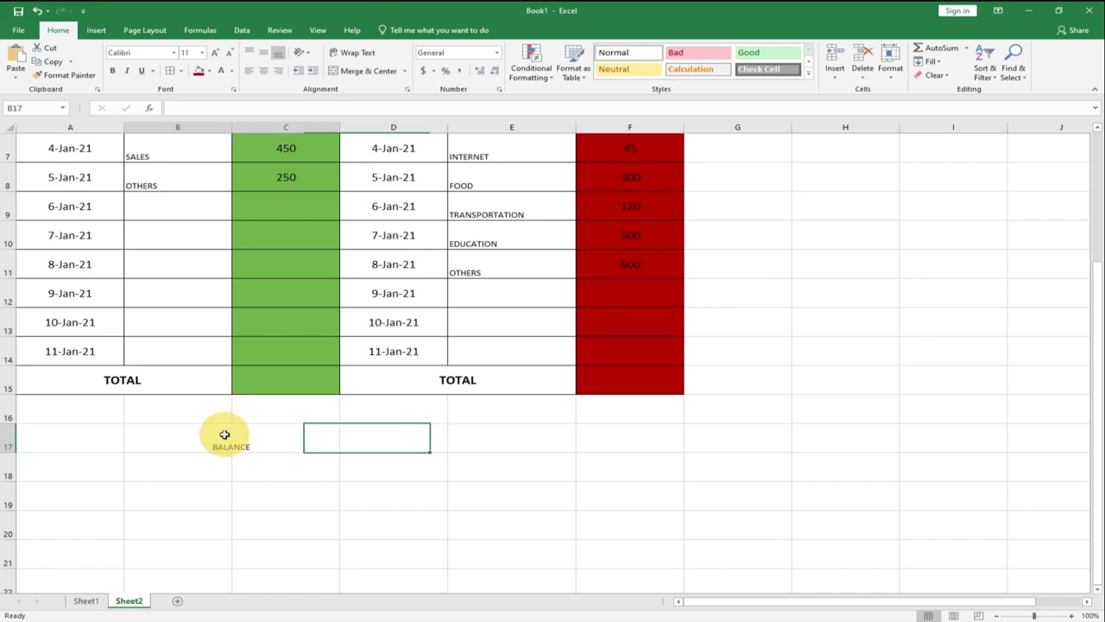
# Format the balance row B17:D17 at font size 18 and centered vertically
pyautogui.moveTo(231, 435); pyautogui.dragTo(345, 446)
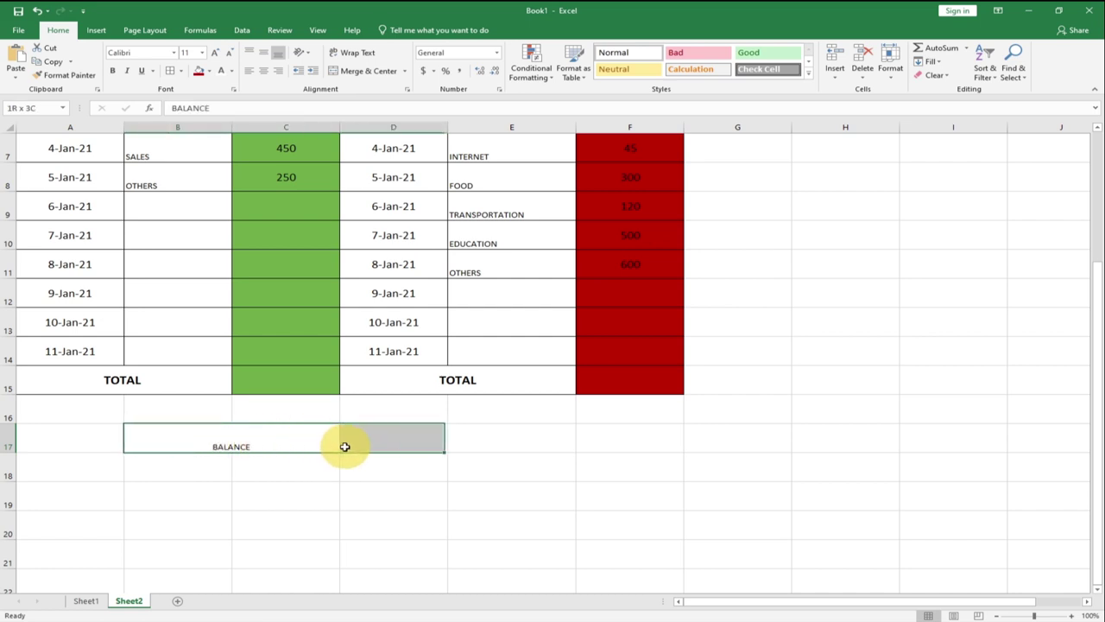
pyautogui.click(202, 53)
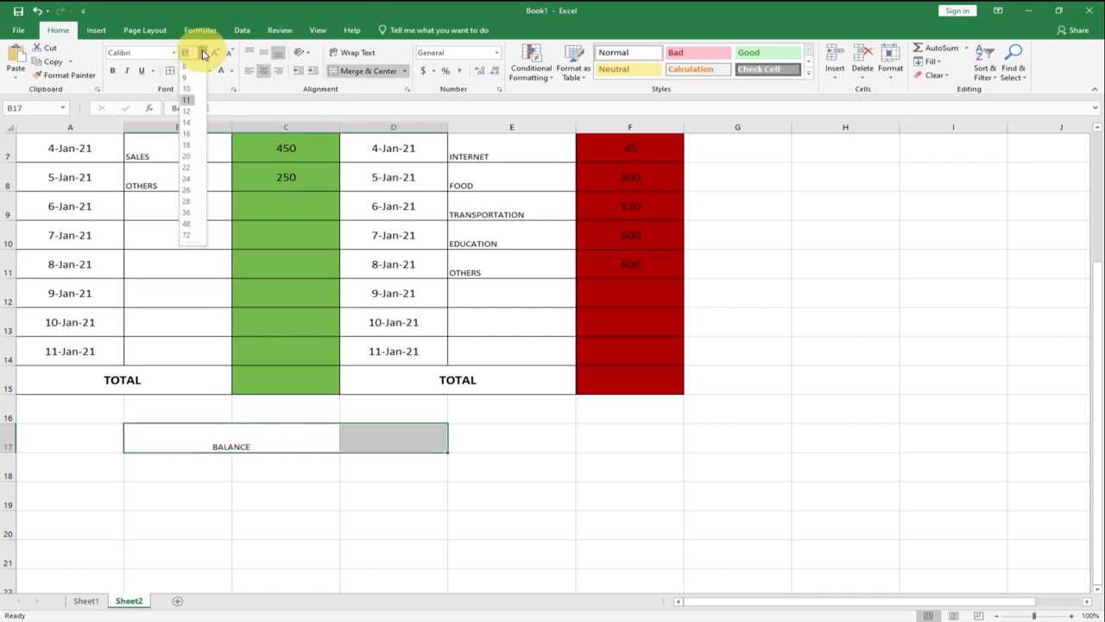
pyautogui.click(191, 144)
pyautogui.click(266, 55)
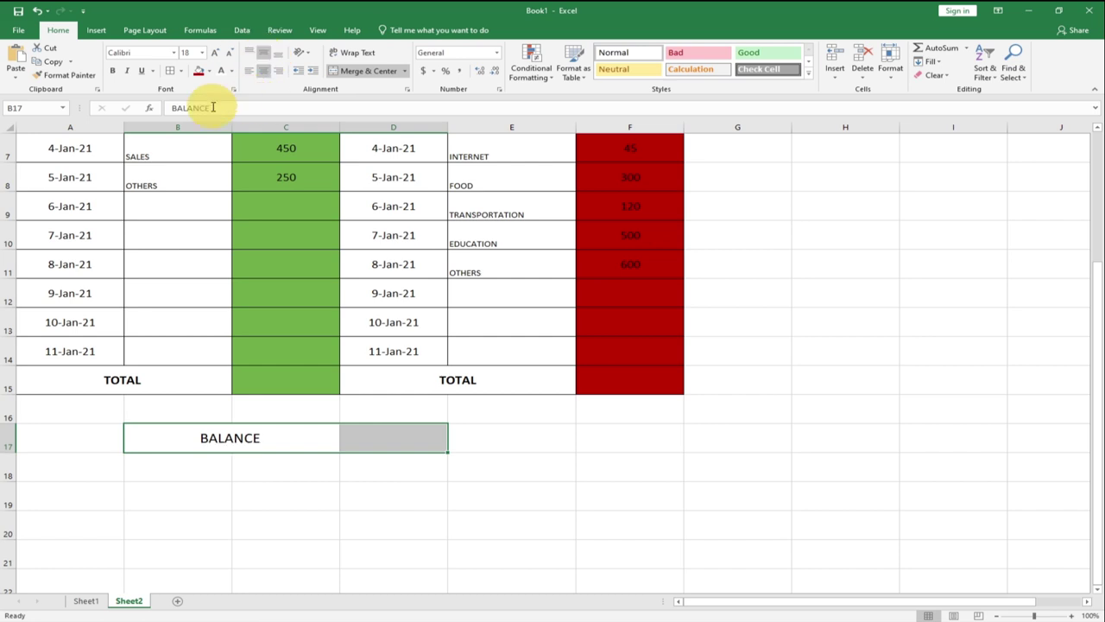
# Fill the balance row B17:D17 with gray and put borders around its cells
pyautogui.click(210, 72)
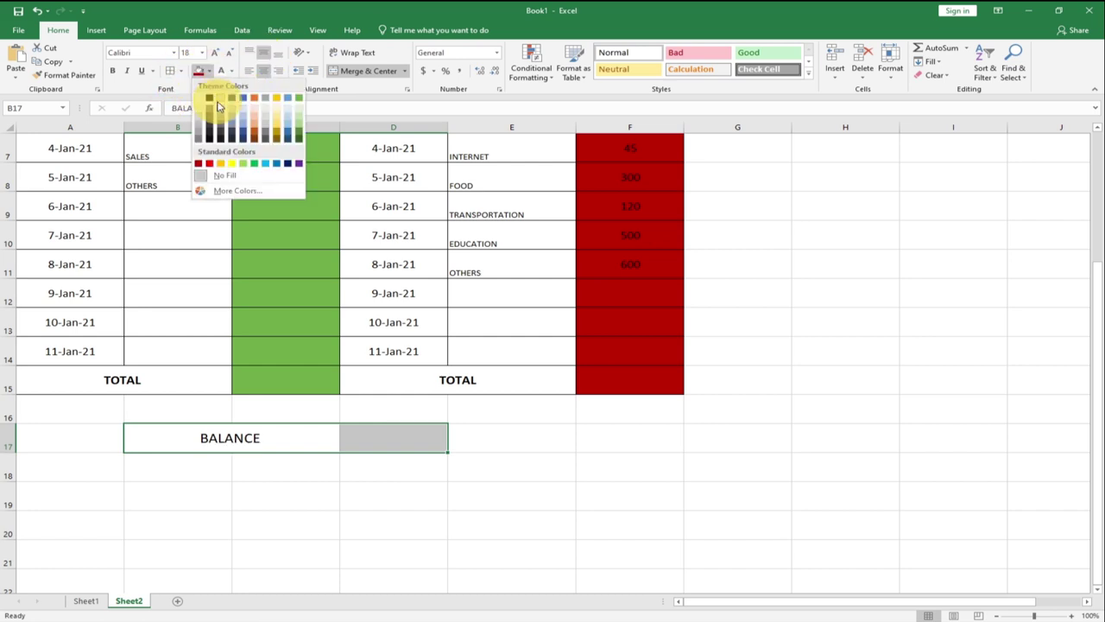
pyautogui.click(266, 129)
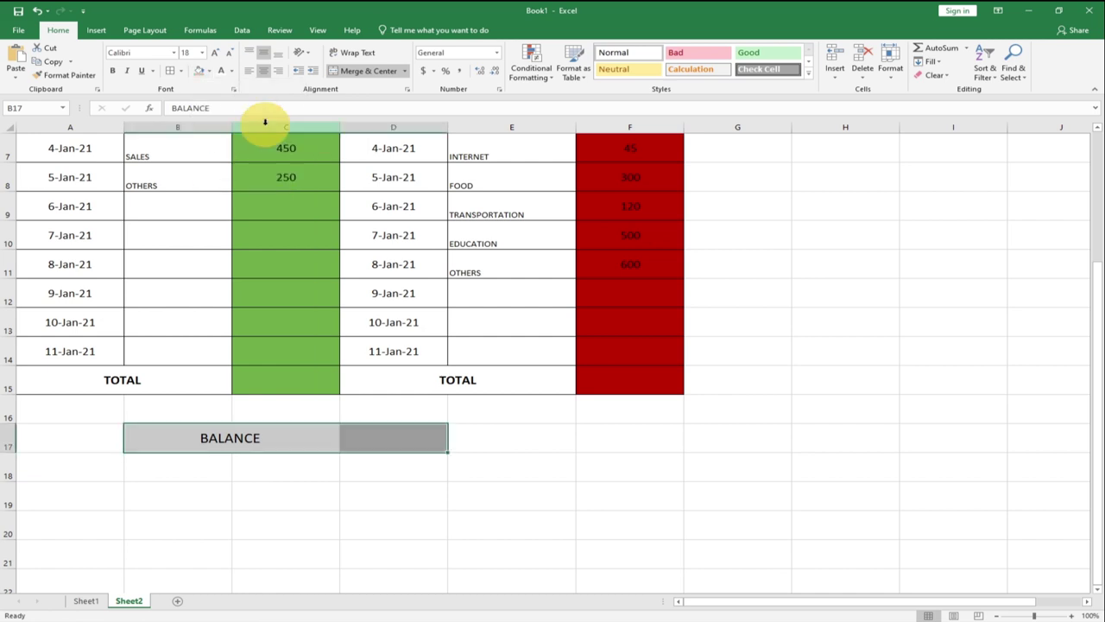
pyautogui.click(376, 436)
pyautogui.moveTo(188, 437); pyautogui.dragTo(382, 424)
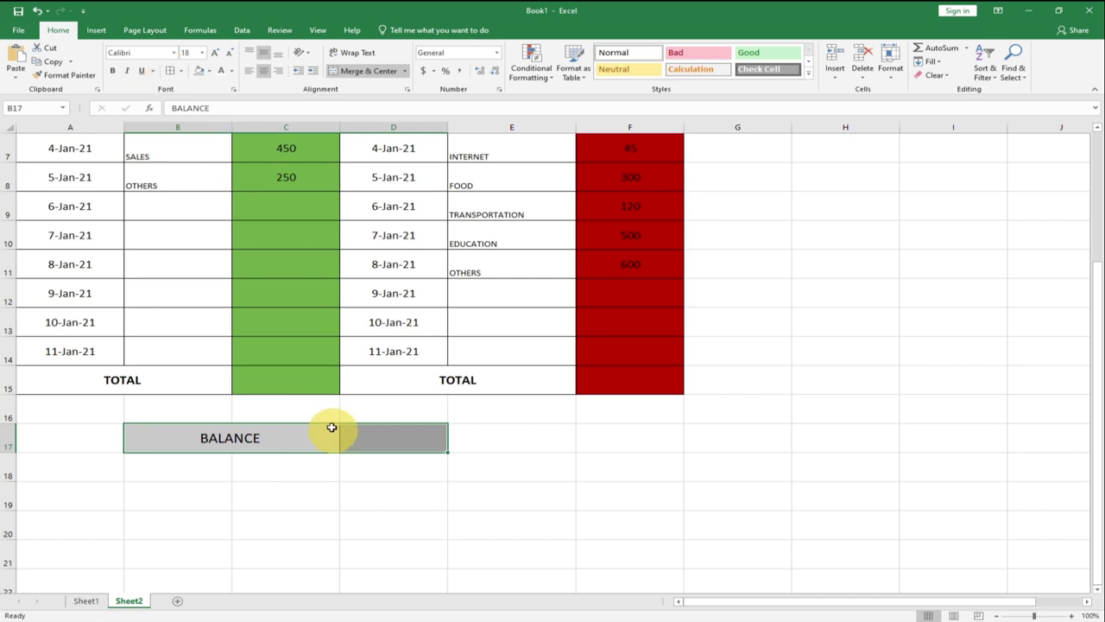
pyautogui.click(332, 462)
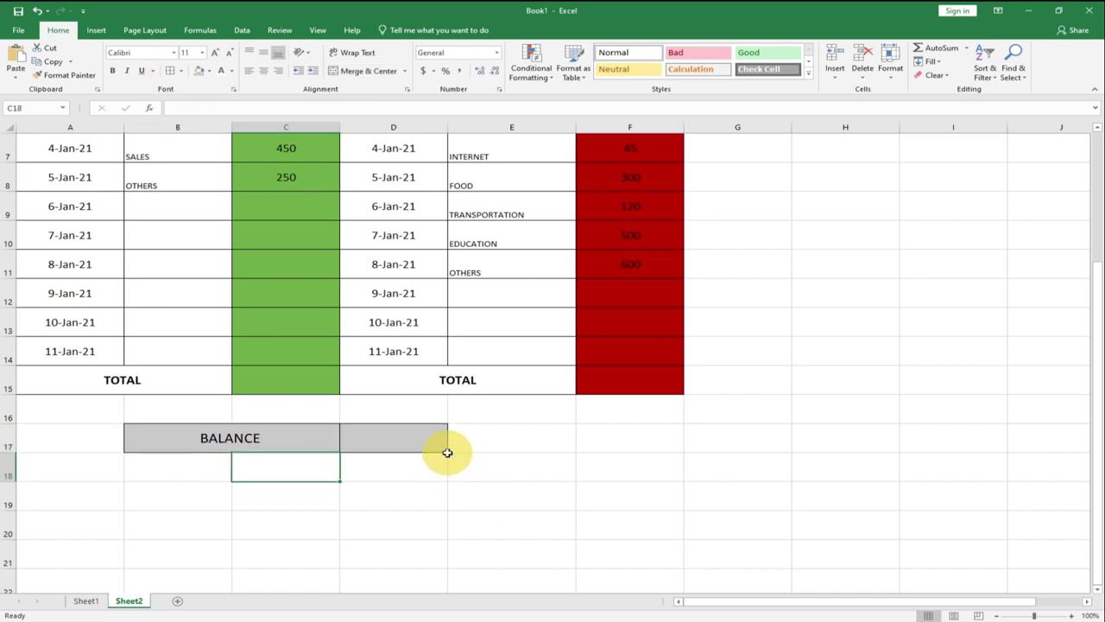
# Total the monthly income amounts C4 to C14 in C15 with AutoSum
pyautogui.scroll(2, 444, 449)
pyautogui.scroll(-1, 444, 444)
pyautogui.scroll(1, 432, 414)
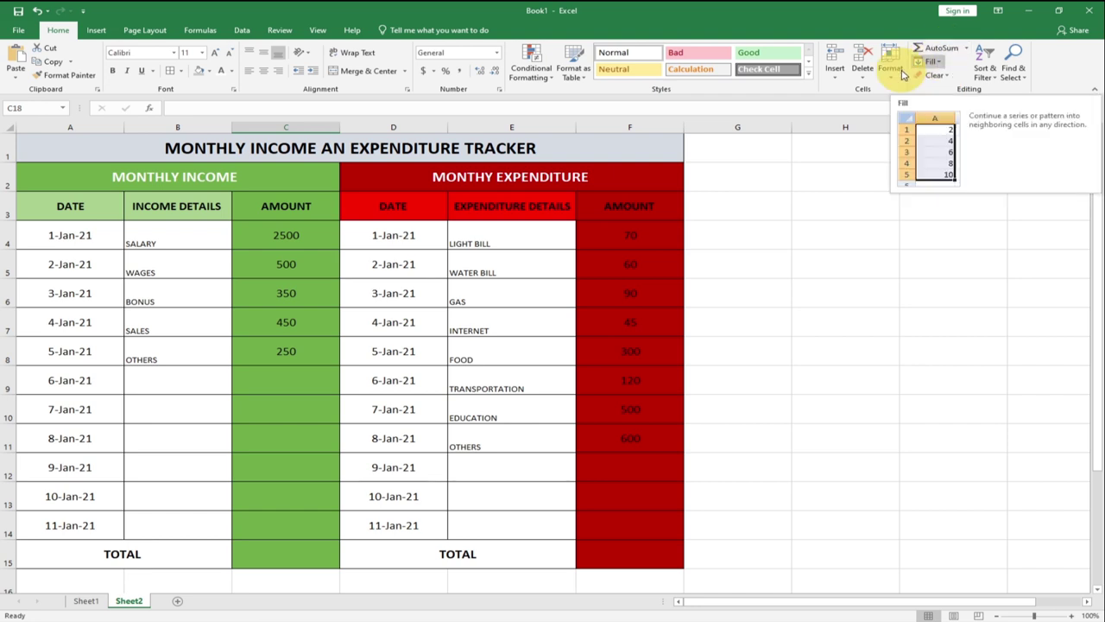
pyautogui.moveTo(289, 234); pyautogui.dragTo(256, 540)
pyautogui.click(941, 50)
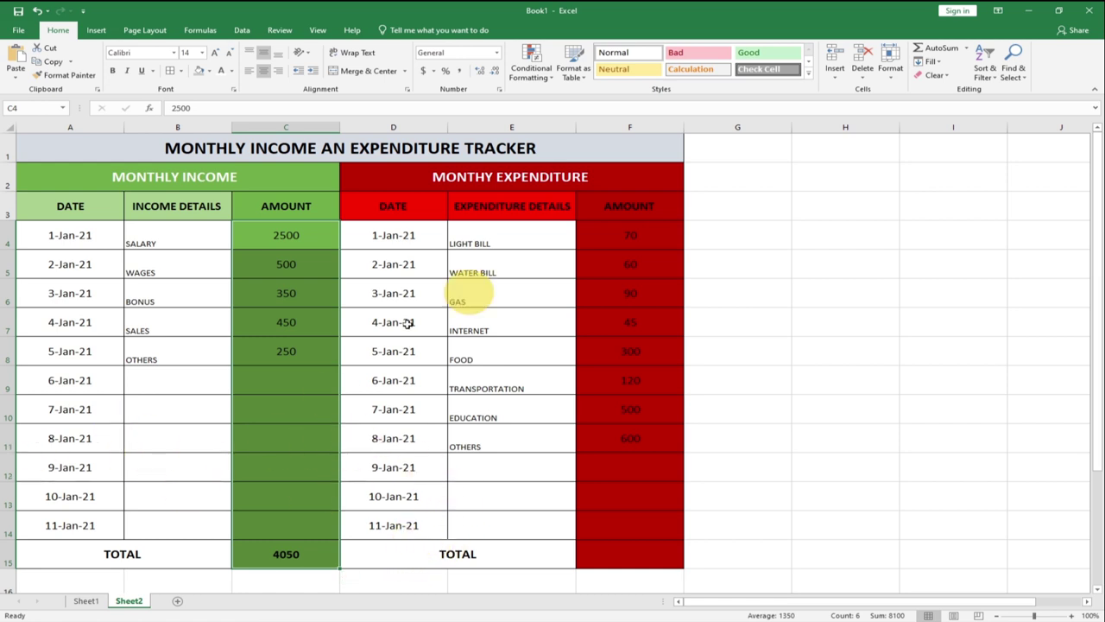
# Total the monthly expenditure amounts F4 to F14 in F15 with AutoSum
pyautogui.moveTo(621, 229); pyautogui.dragTo(623, 553)
pyautogui.click(928, 52)
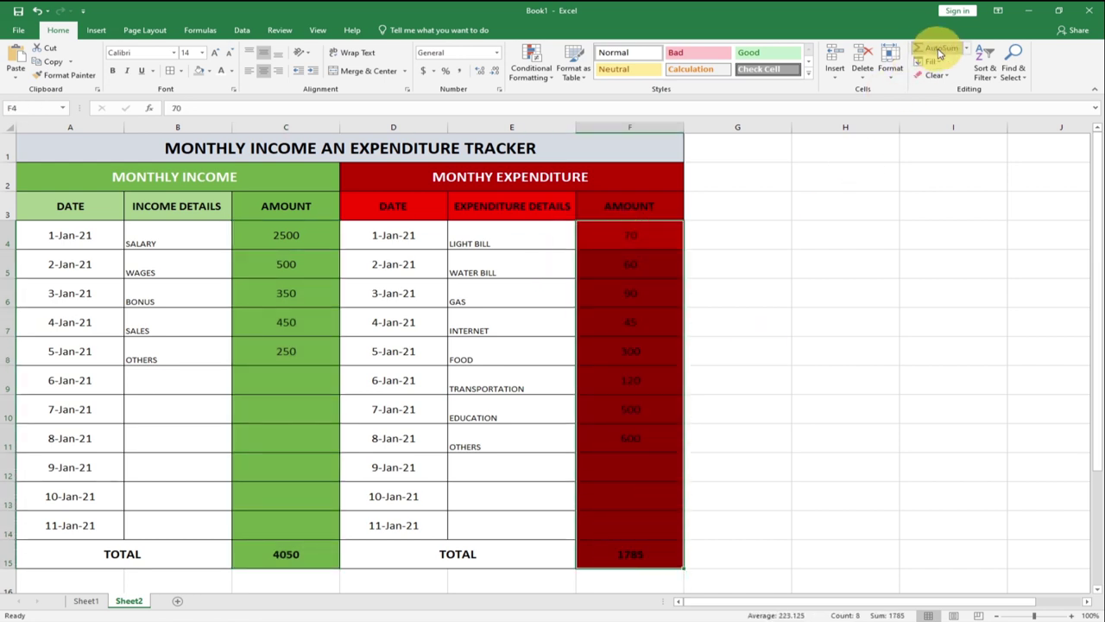
pyautogui.scroll(-1, 734, 316)
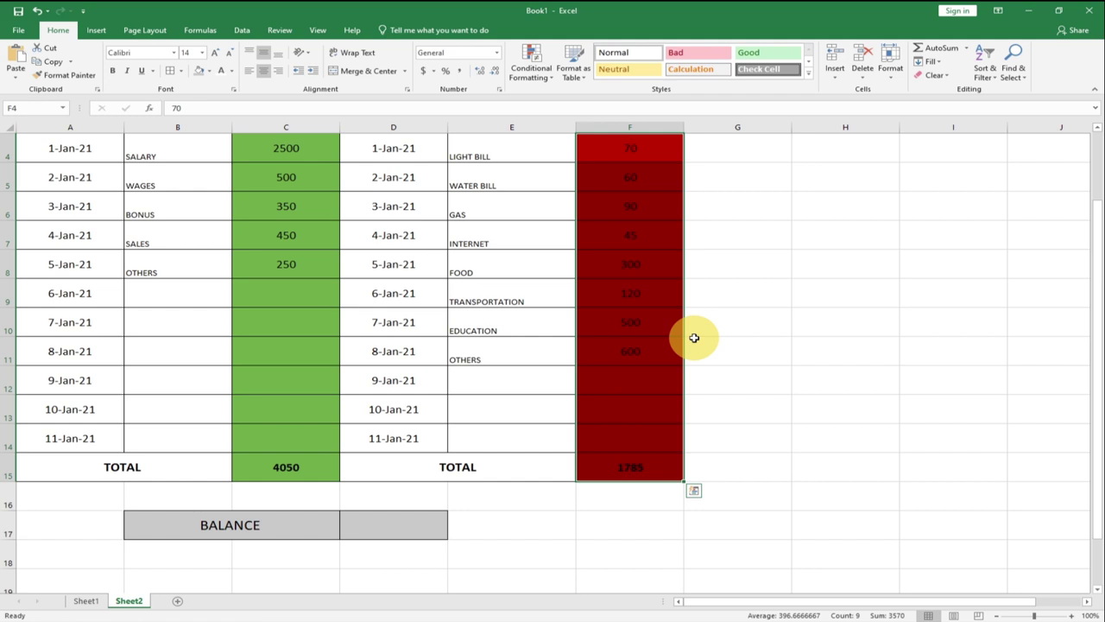
pyautogui.click(626, 468)
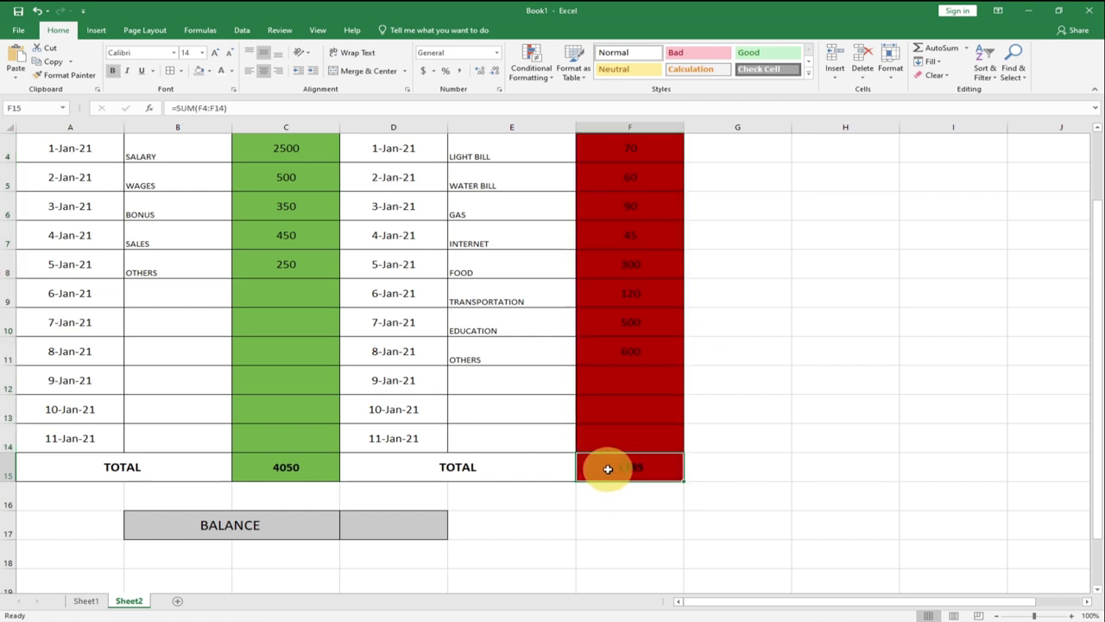
# Enter the formula =SUM(C15-F15) in D17 to calculate the balance of income minus expenditure
pyautogui.click(379, 522)
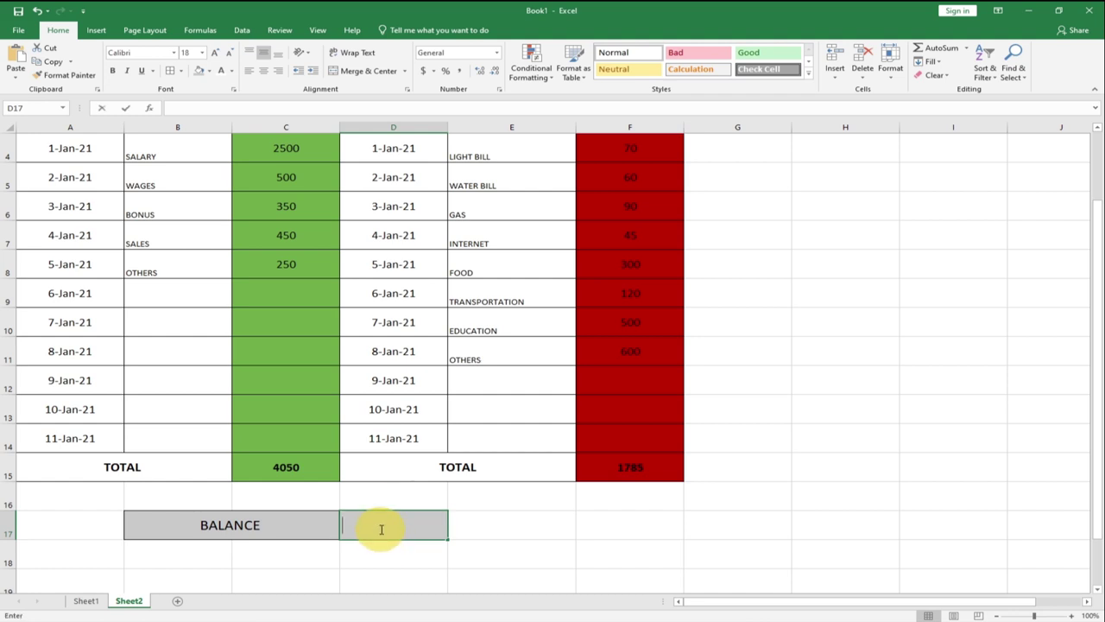
pyautogui.write('==')
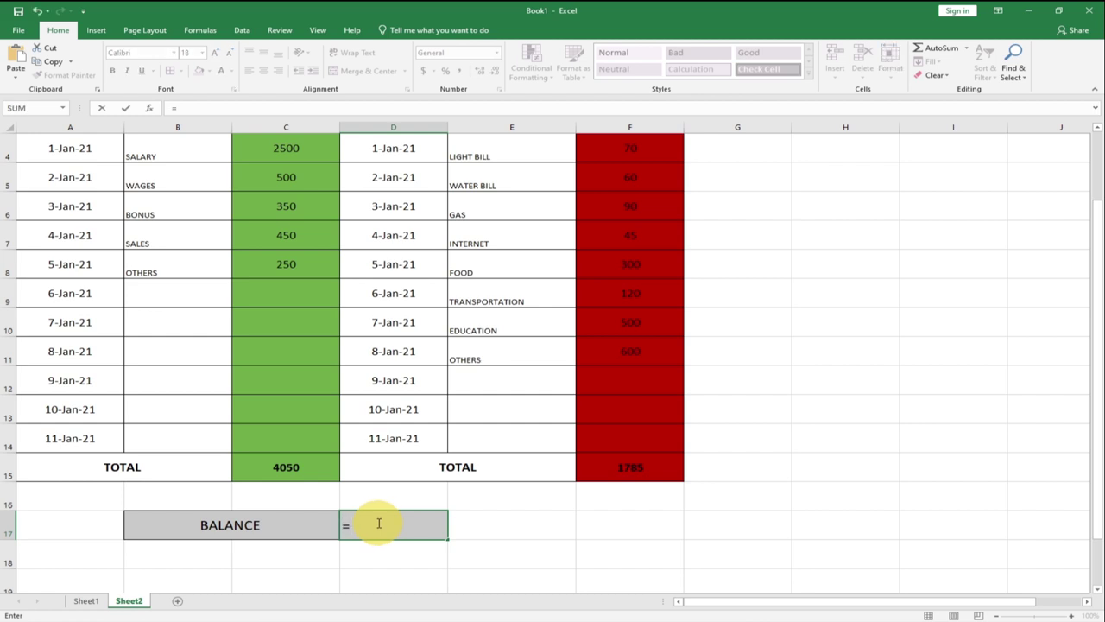
pyautogui.write('SUM')
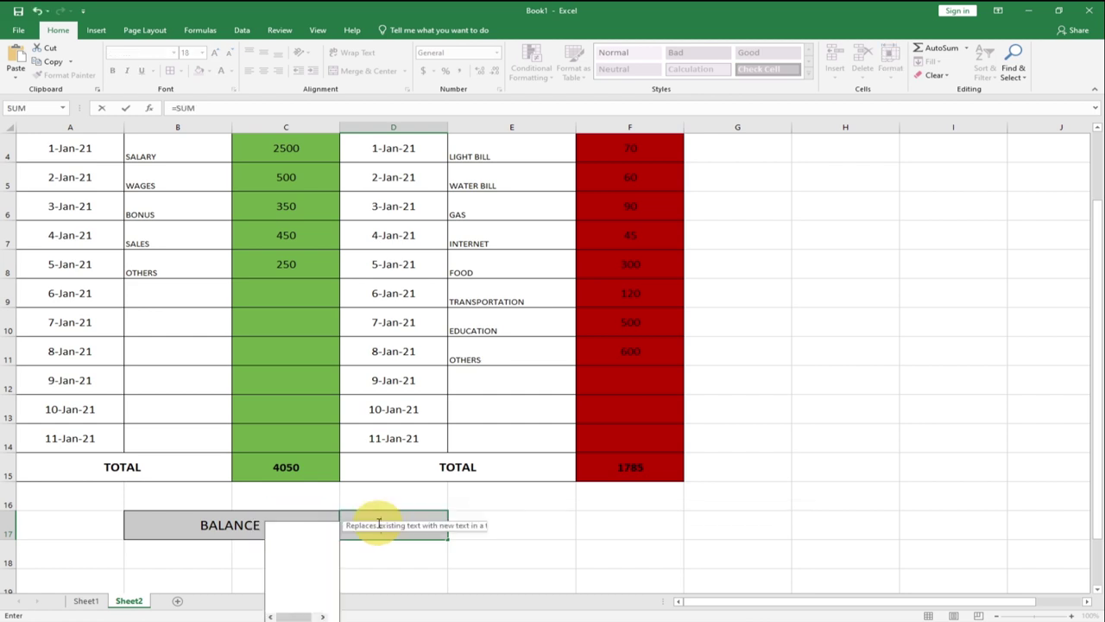
pyautogui.write('(')
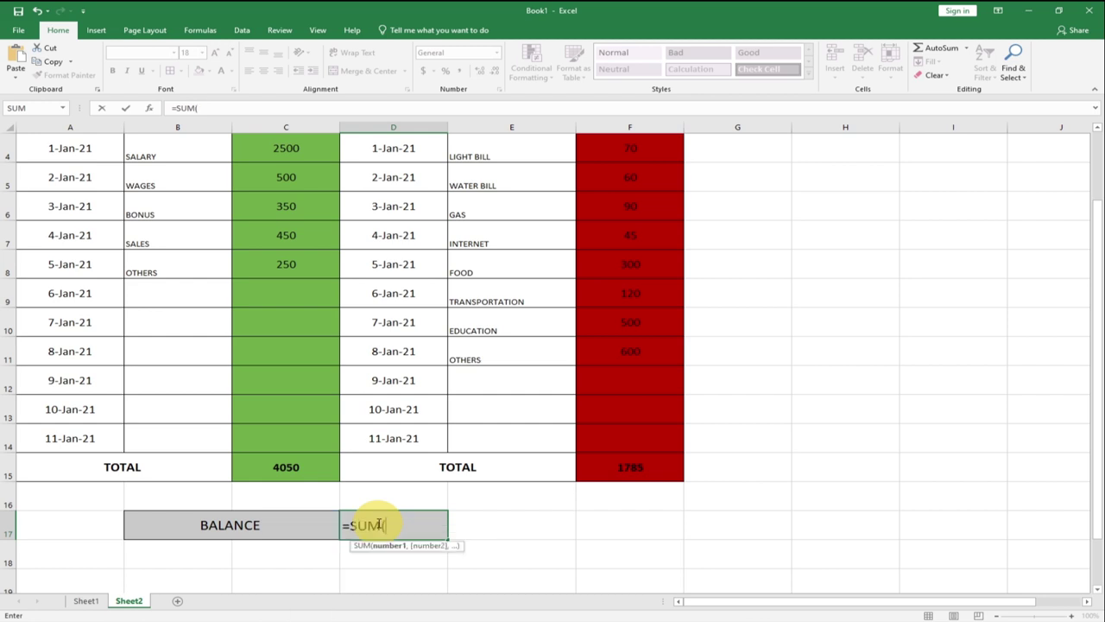
pyautogui.click(279, 468)
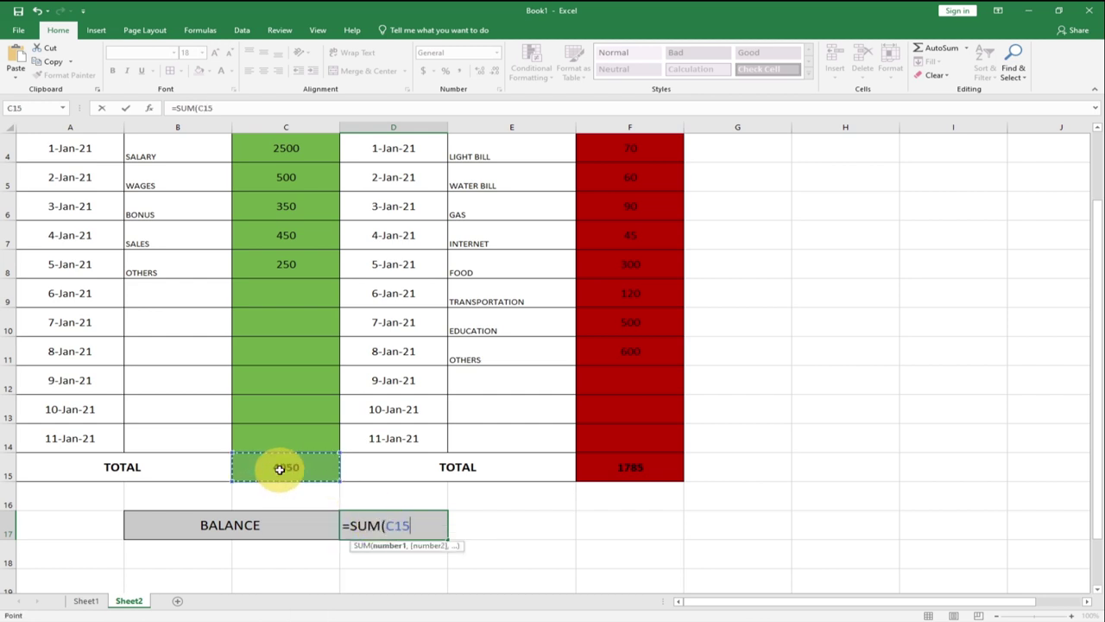
pyautogui.write('-')
pyautogui.click(608, 470)
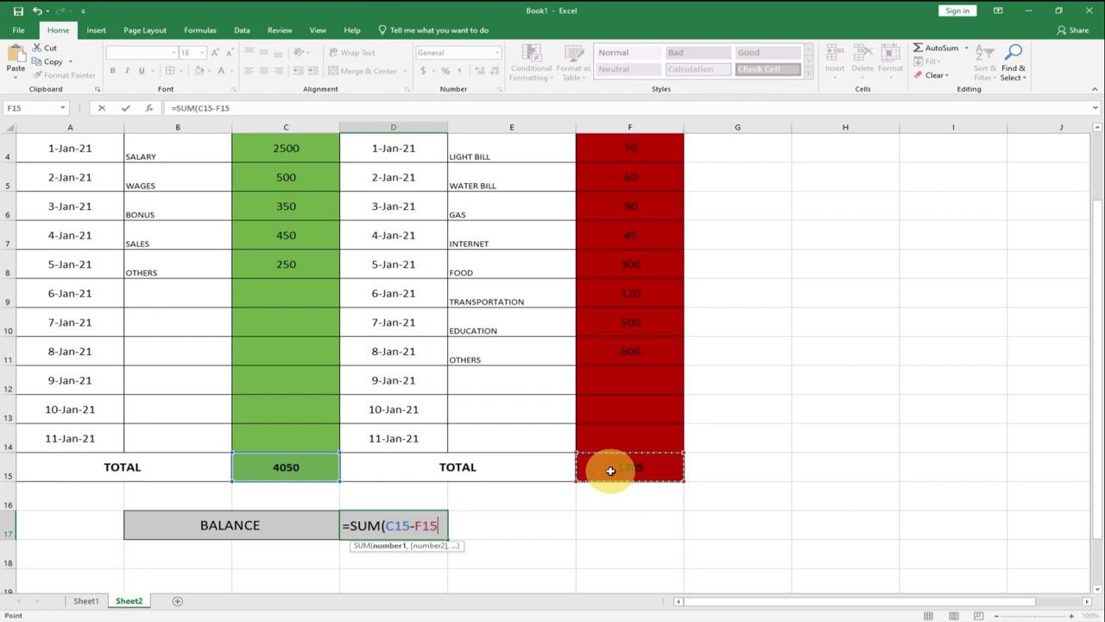
pyautogui.write(')')
pyautogui.press('Return')
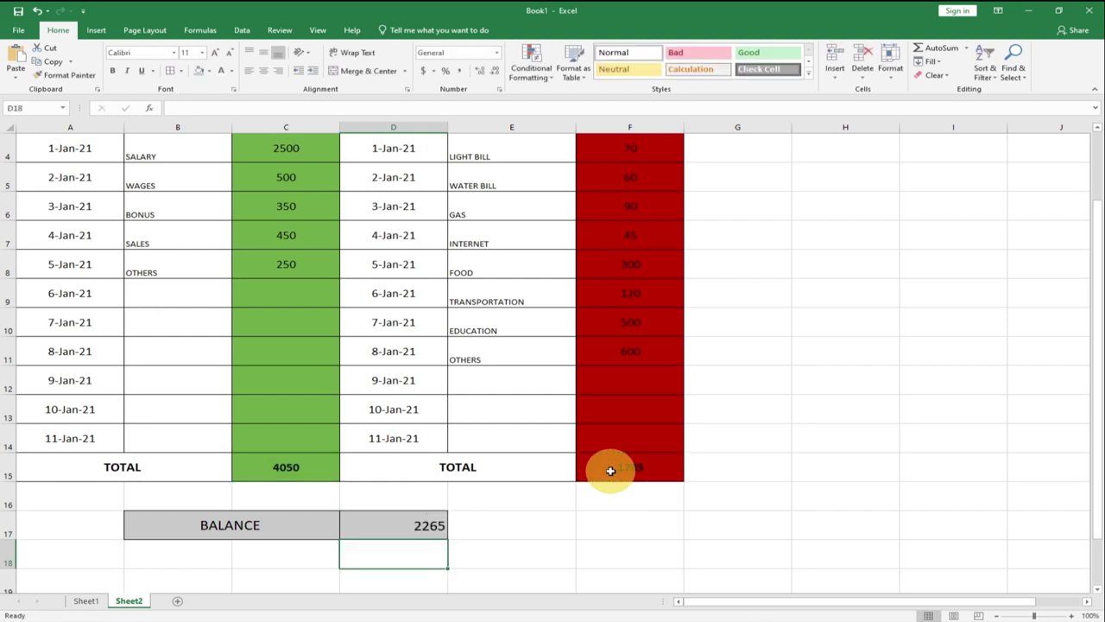
pyautogui.click(388, 519)
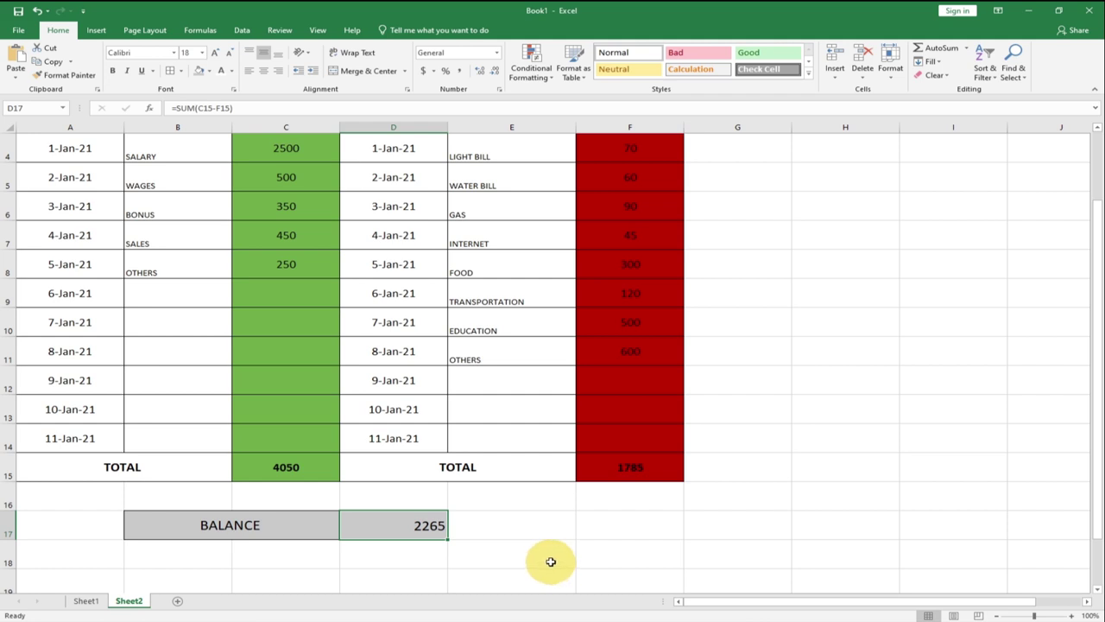
# Add a GYM expenditure in E12 with the amount 100 in F12
pyautogui.click(476, 382)
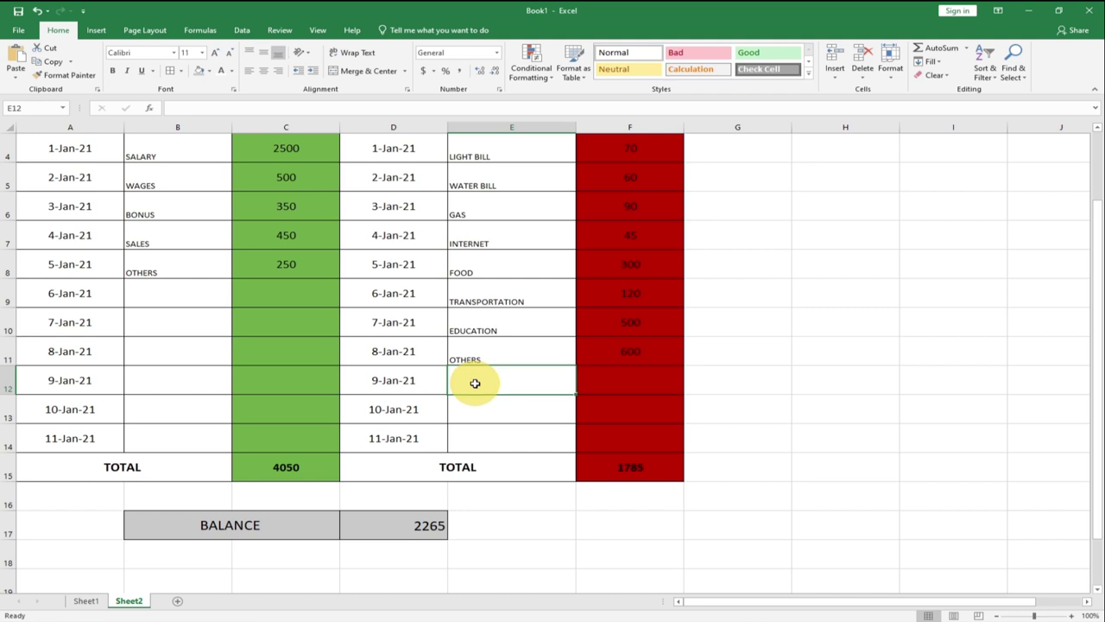
pyautogui.write('GYSA')
pyautogui.write('M')
pyautogui.press('Tab')
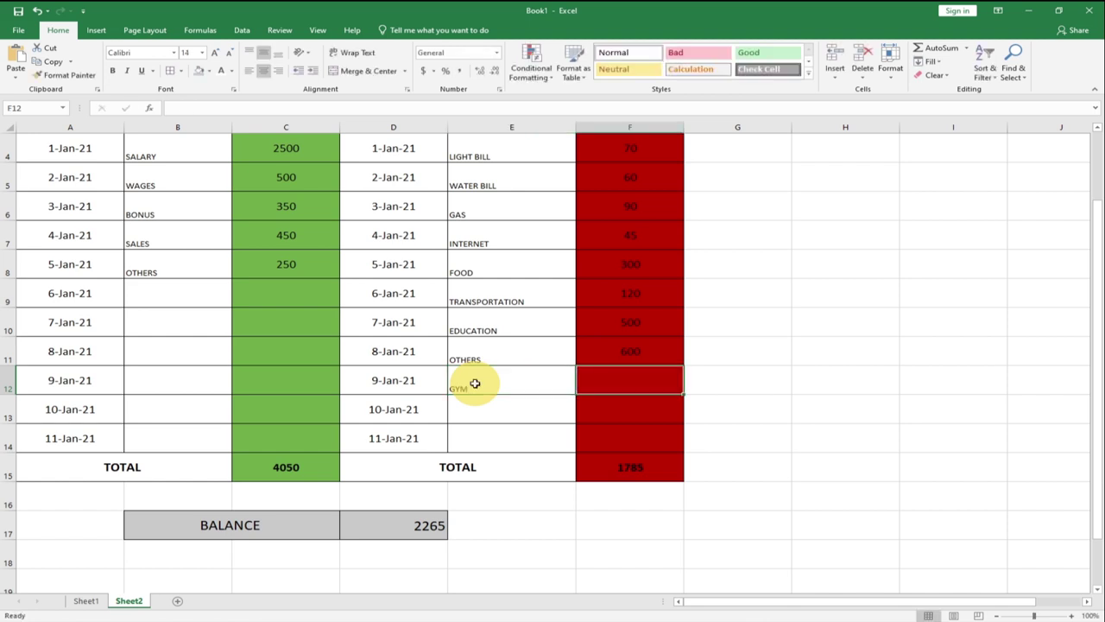
pyautogui.write('100')
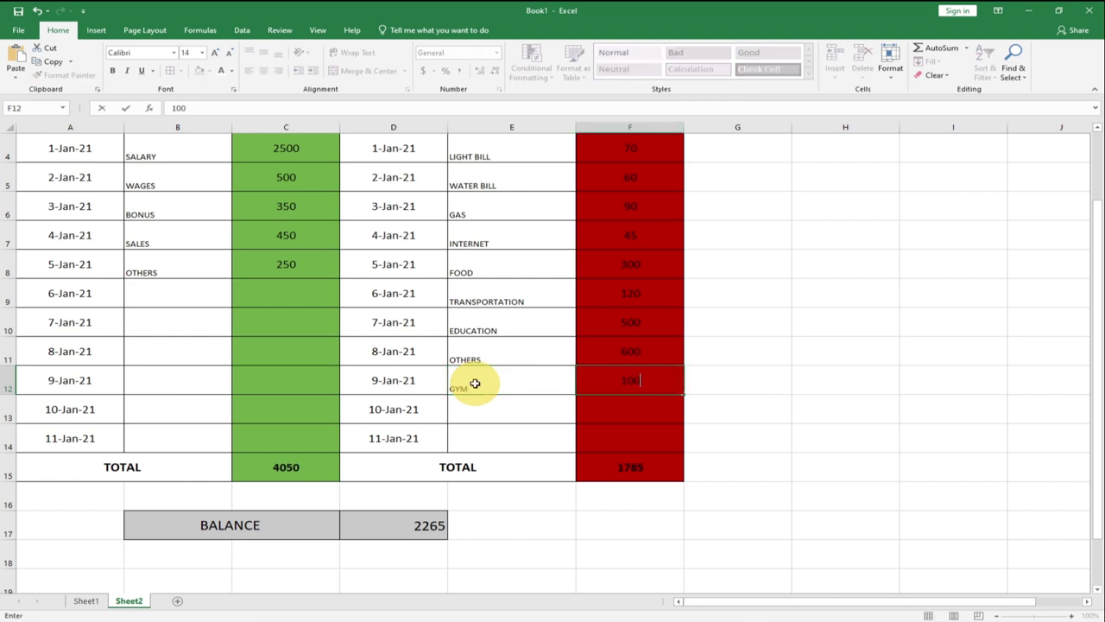
pyautogui.press('Return')
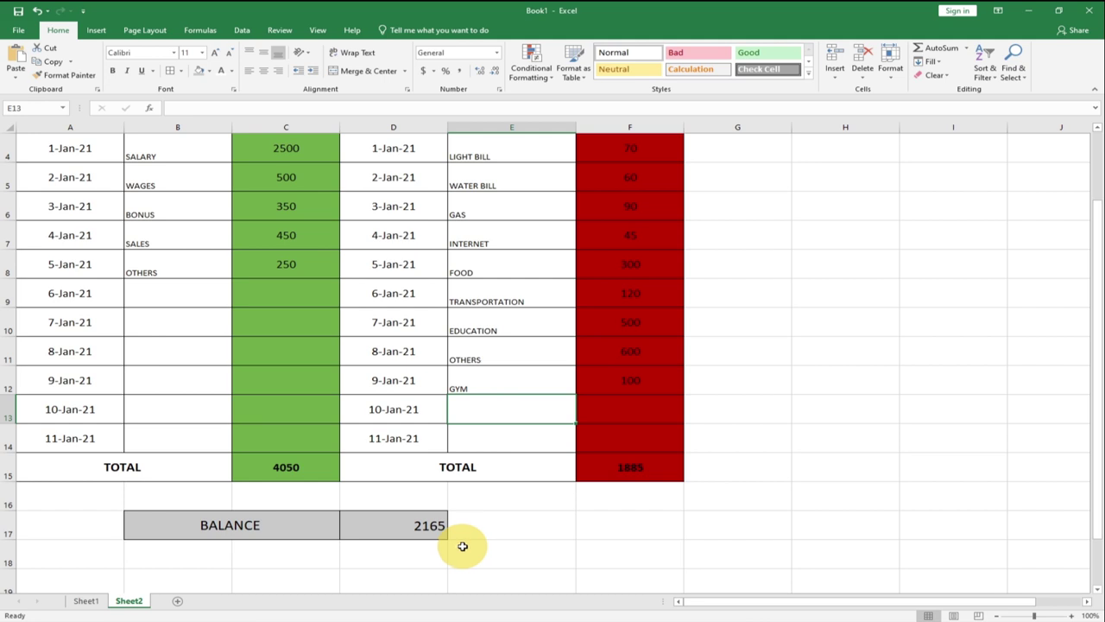
pyautogui.scroll(1, 475, 525)
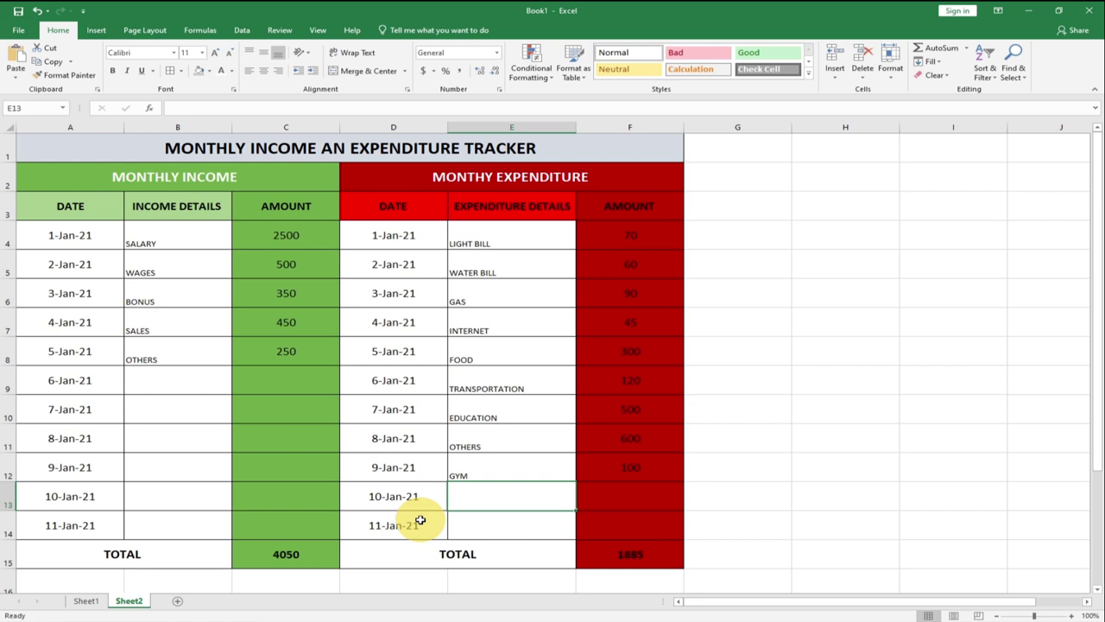
pyautogui.moveTo(760, 614)
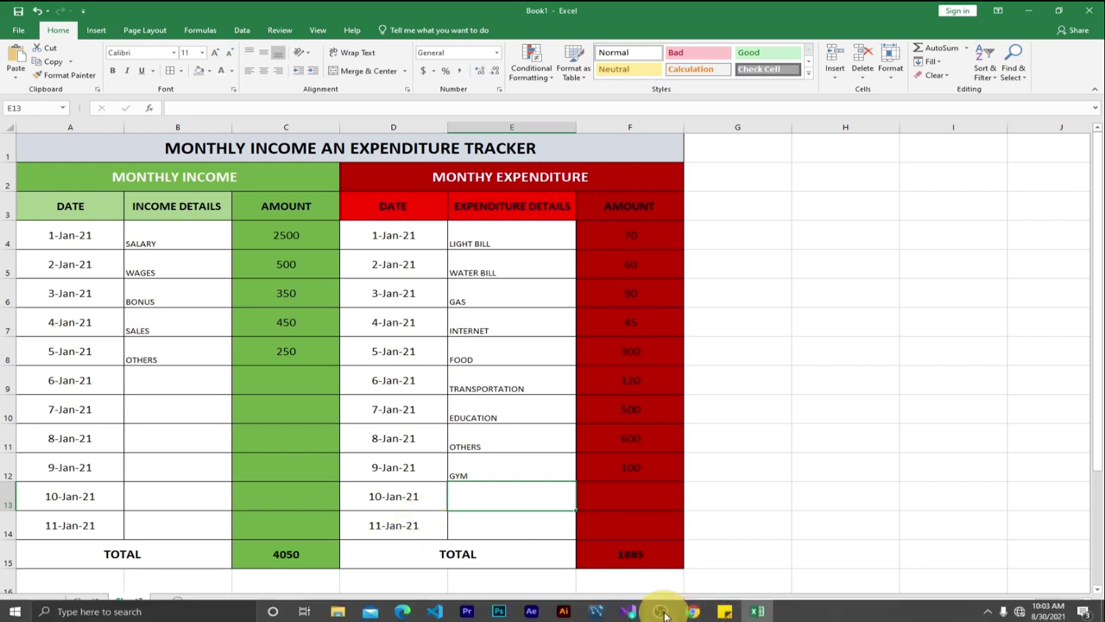